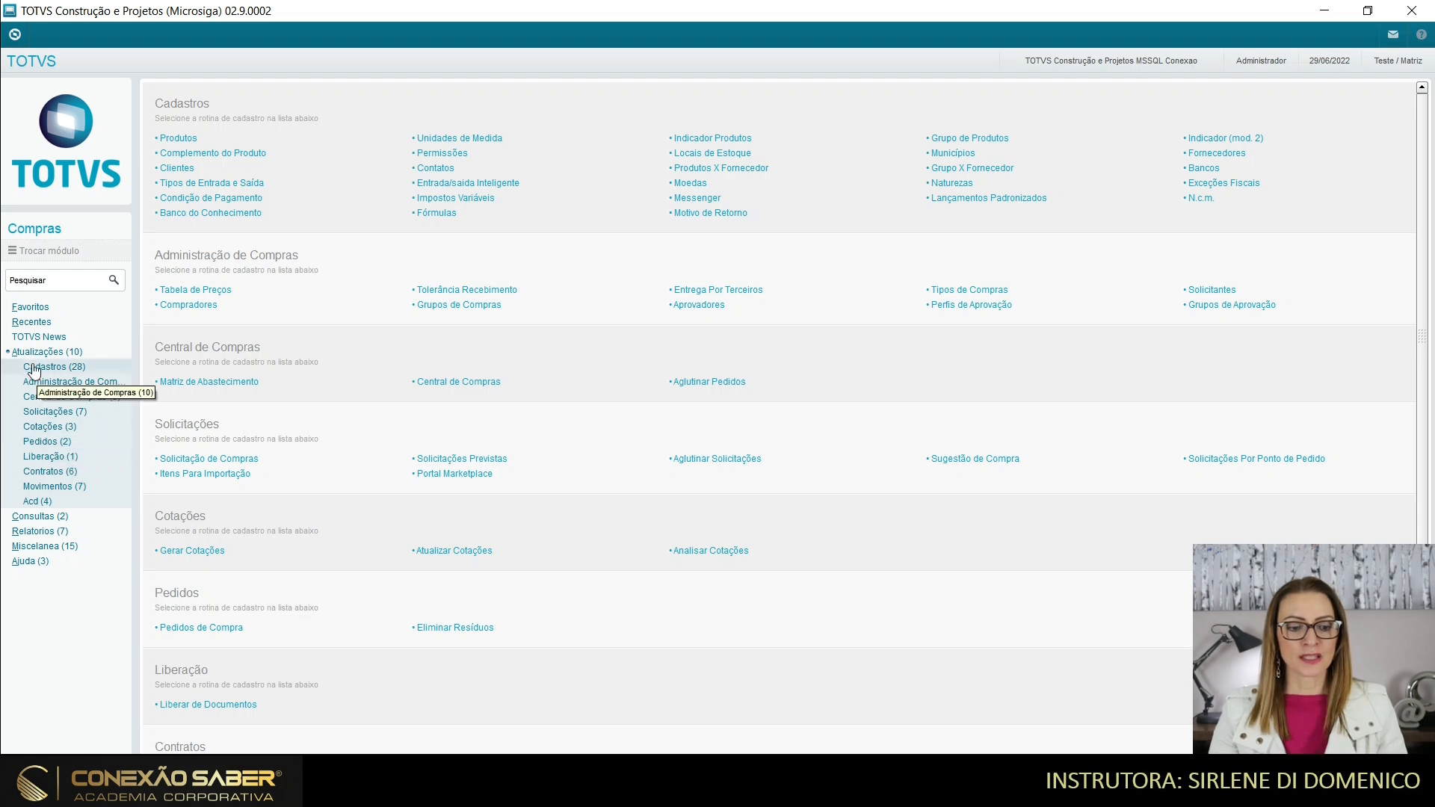
Open the Produtos registration routine and view its additional actions, including the related ones
click(184, 145)
click(793, 548)
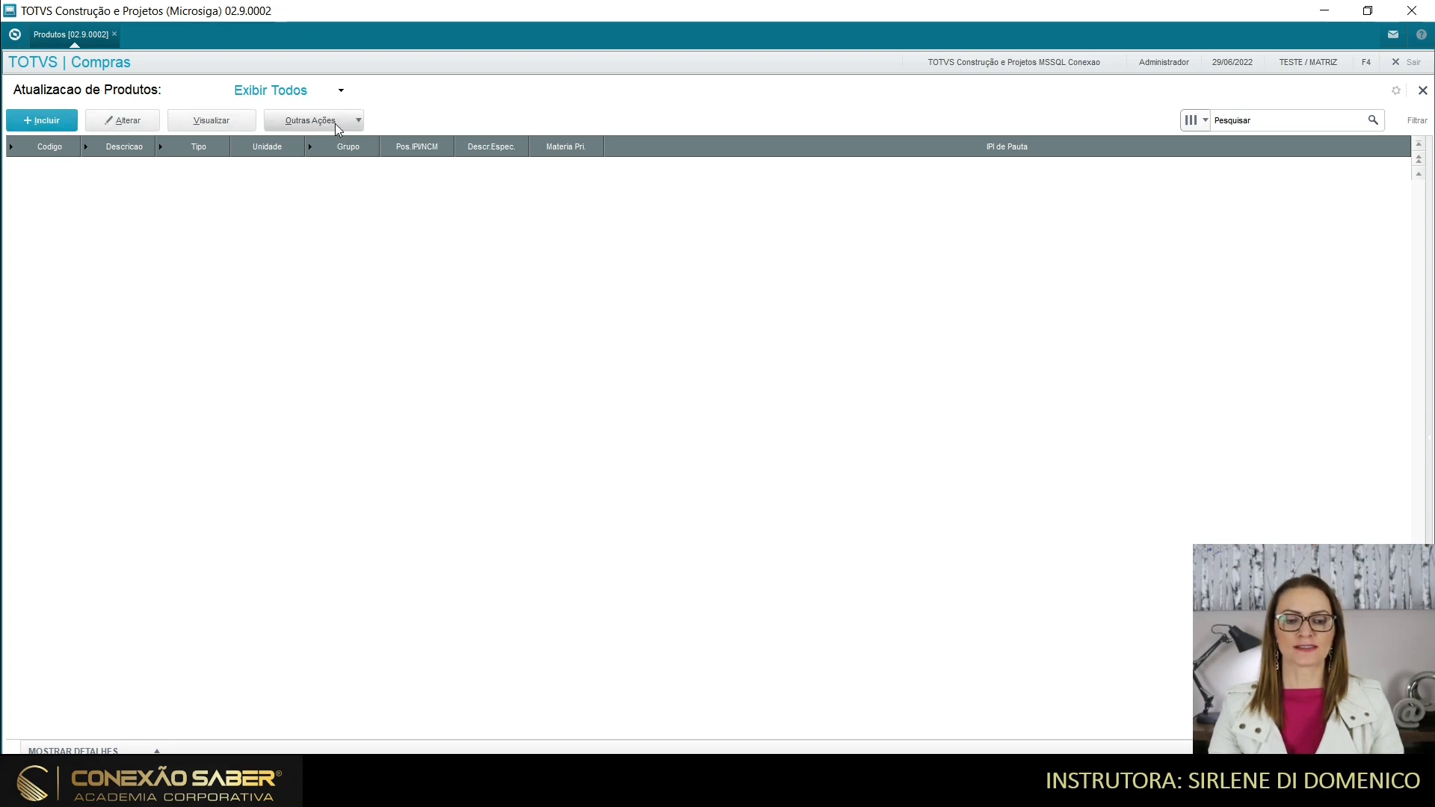
click(335, 124)
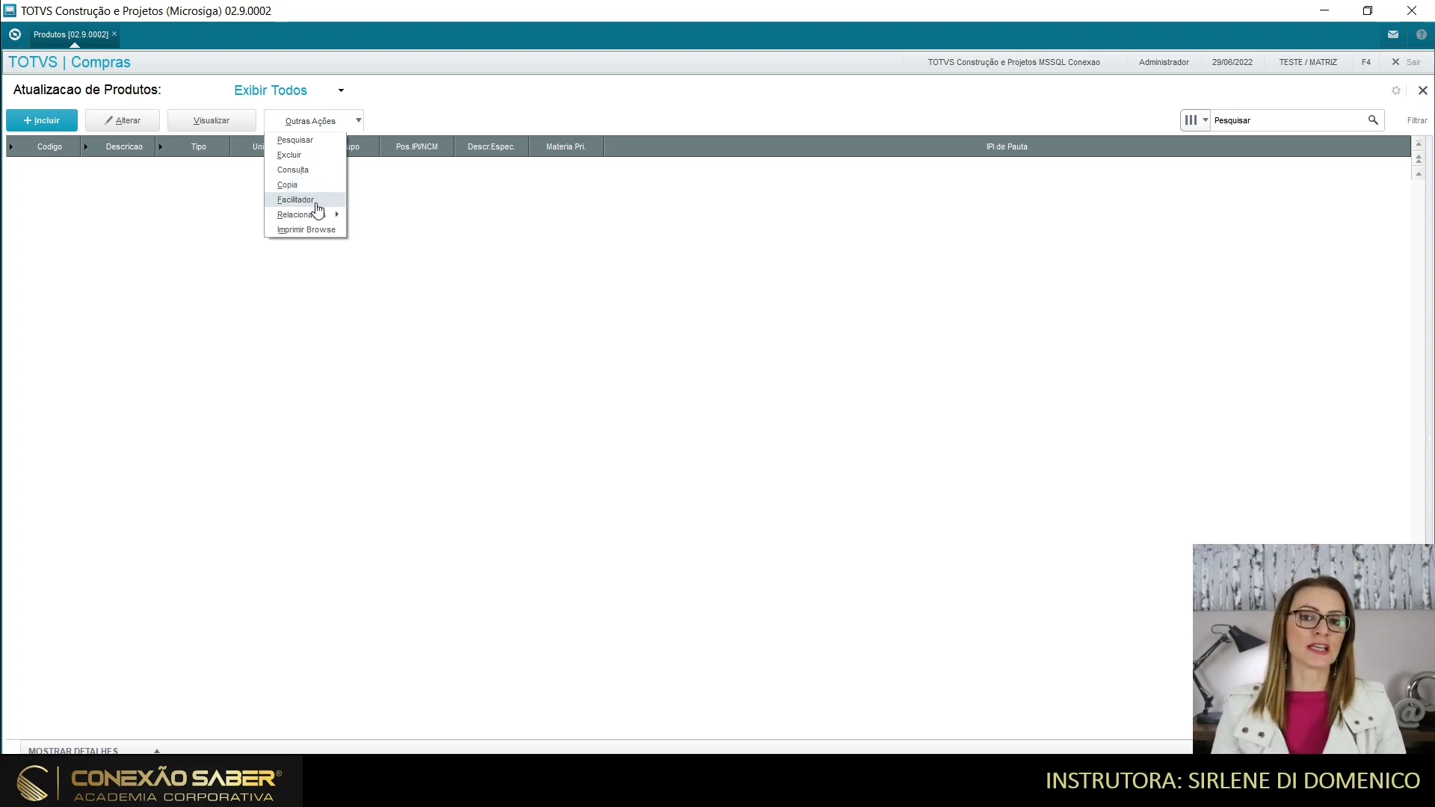
mouse_move(329, 217)
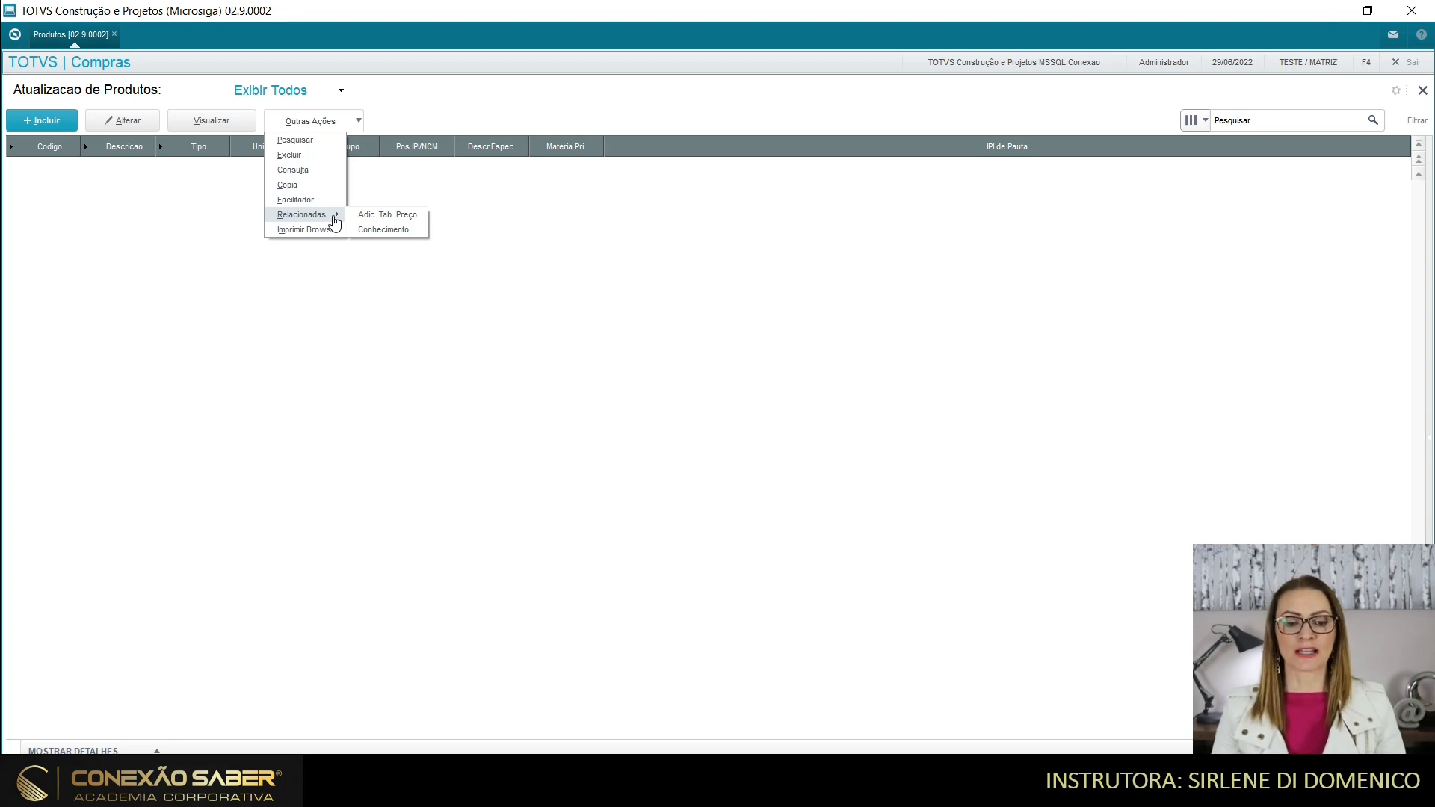
click(355, 294)
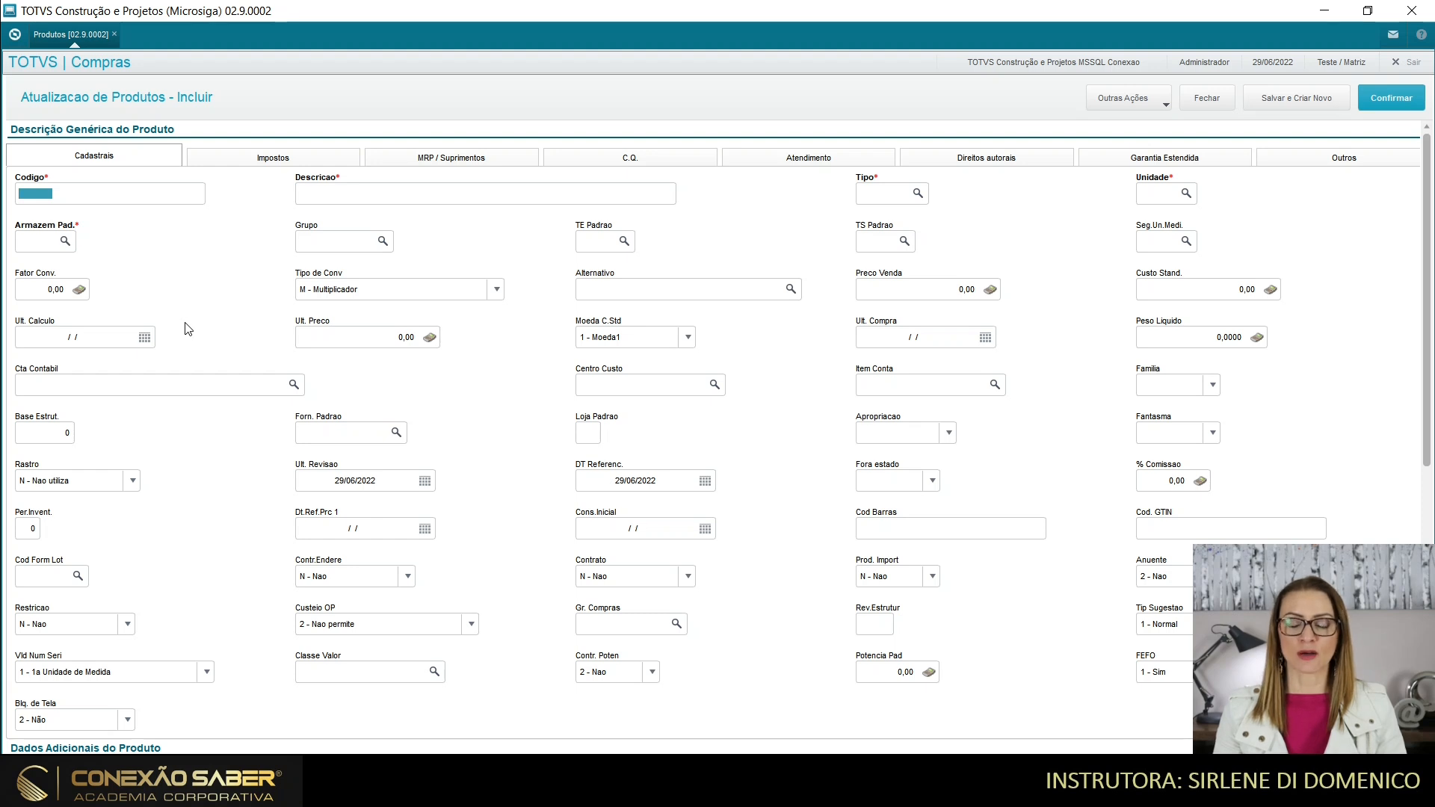
Enter 000001 as the new product's code and FARINHA as its description
text(00000)
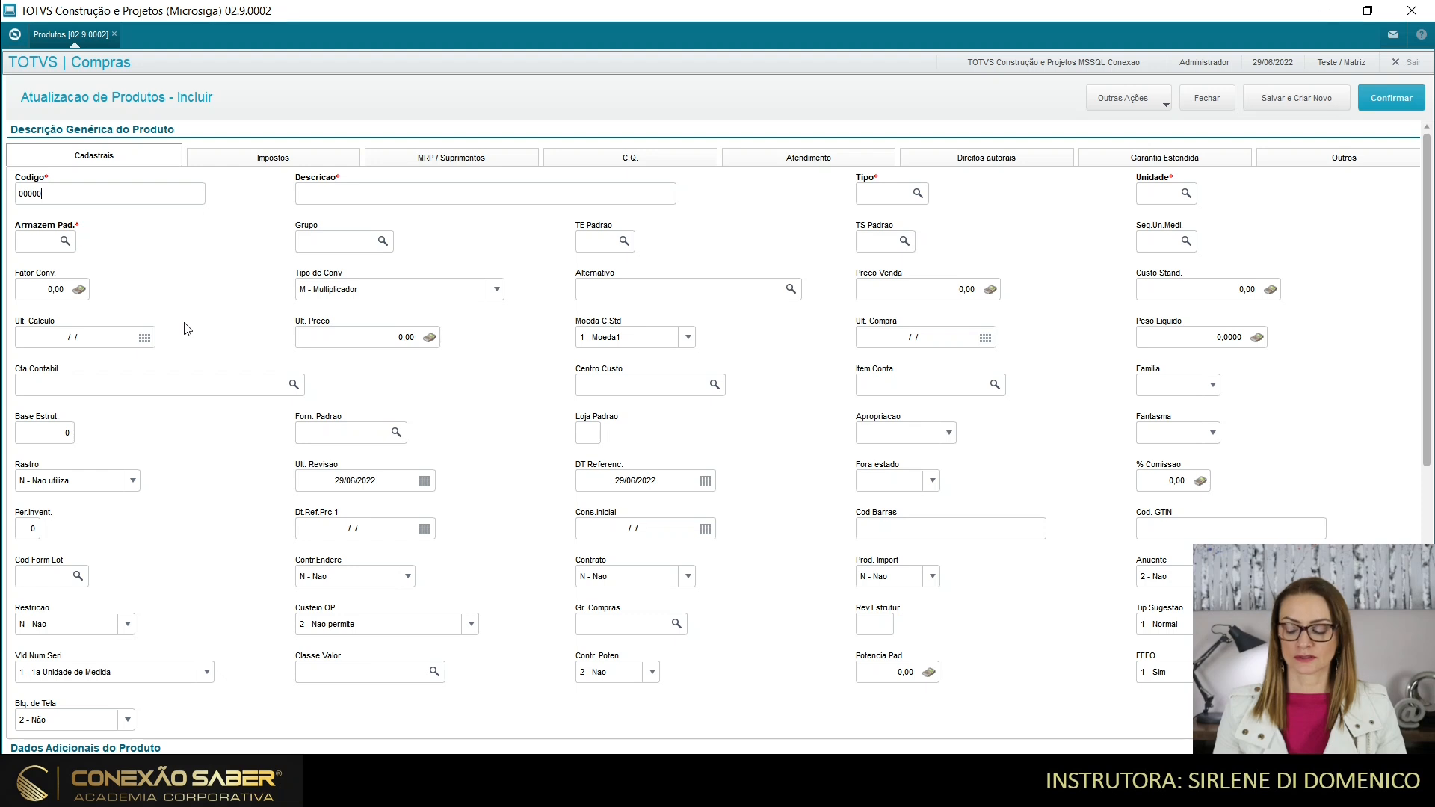
text(1)
key(Tab)
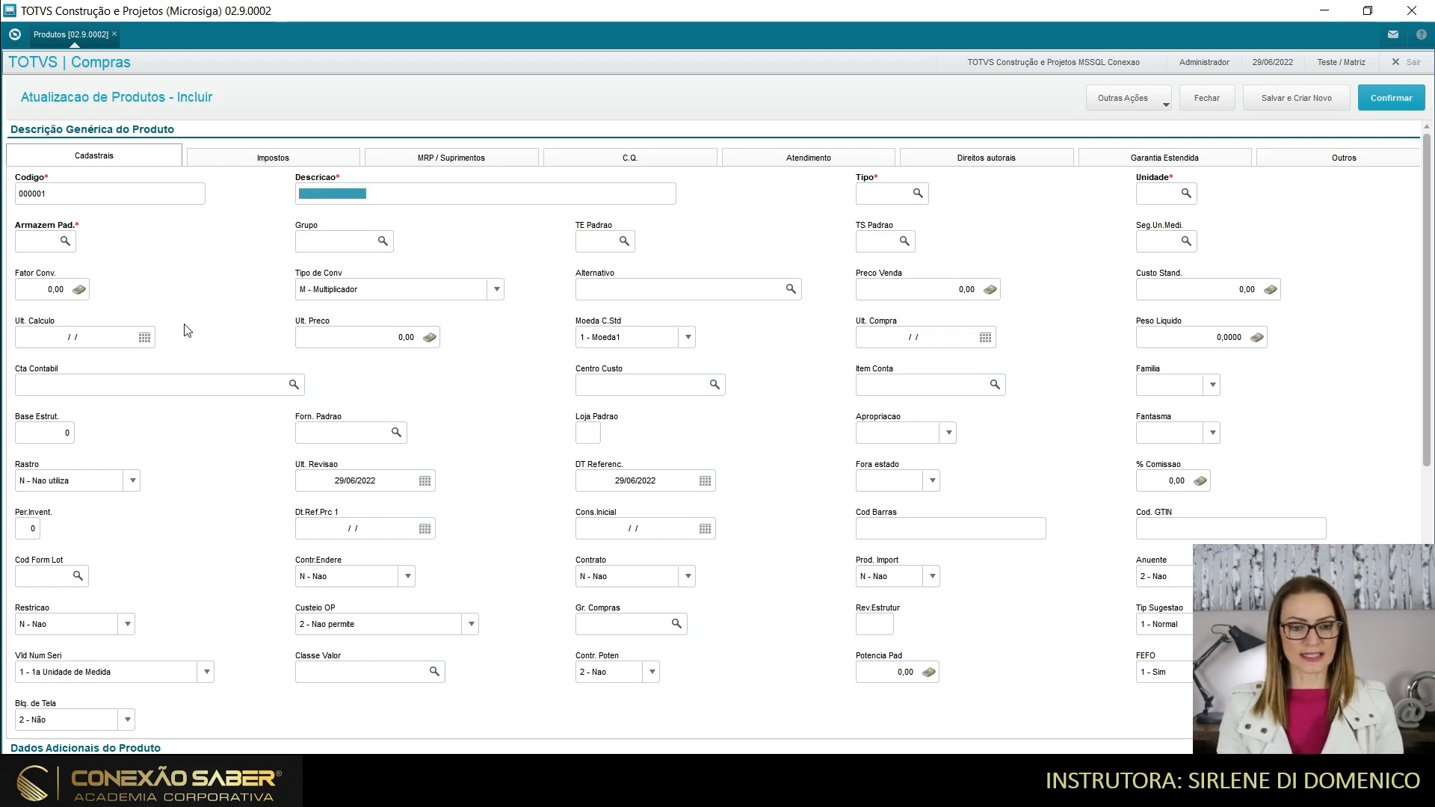
text(FARINHA)
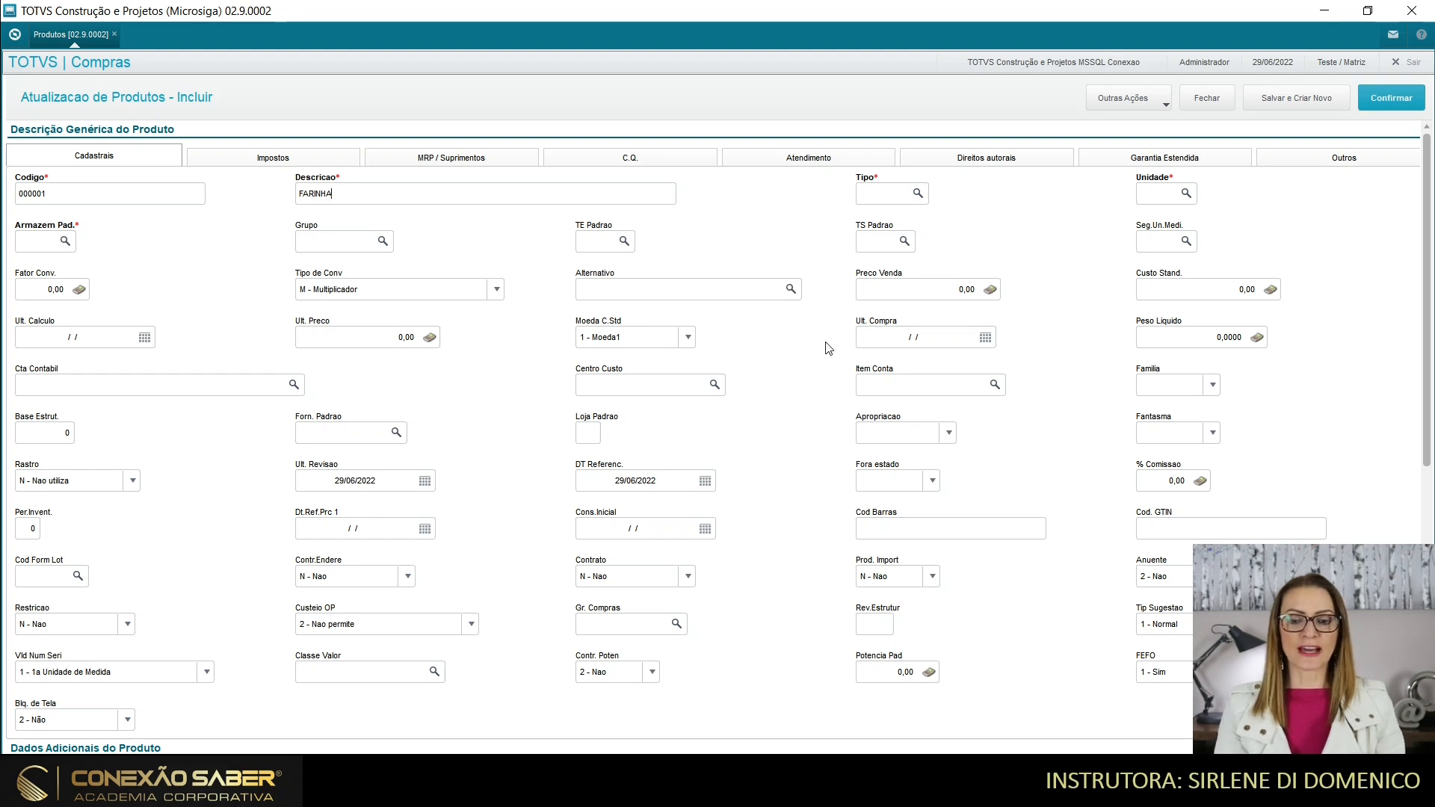
Set the product's type to MP (MATERIA PRIMA) from the system table lookup
click(914, 198)
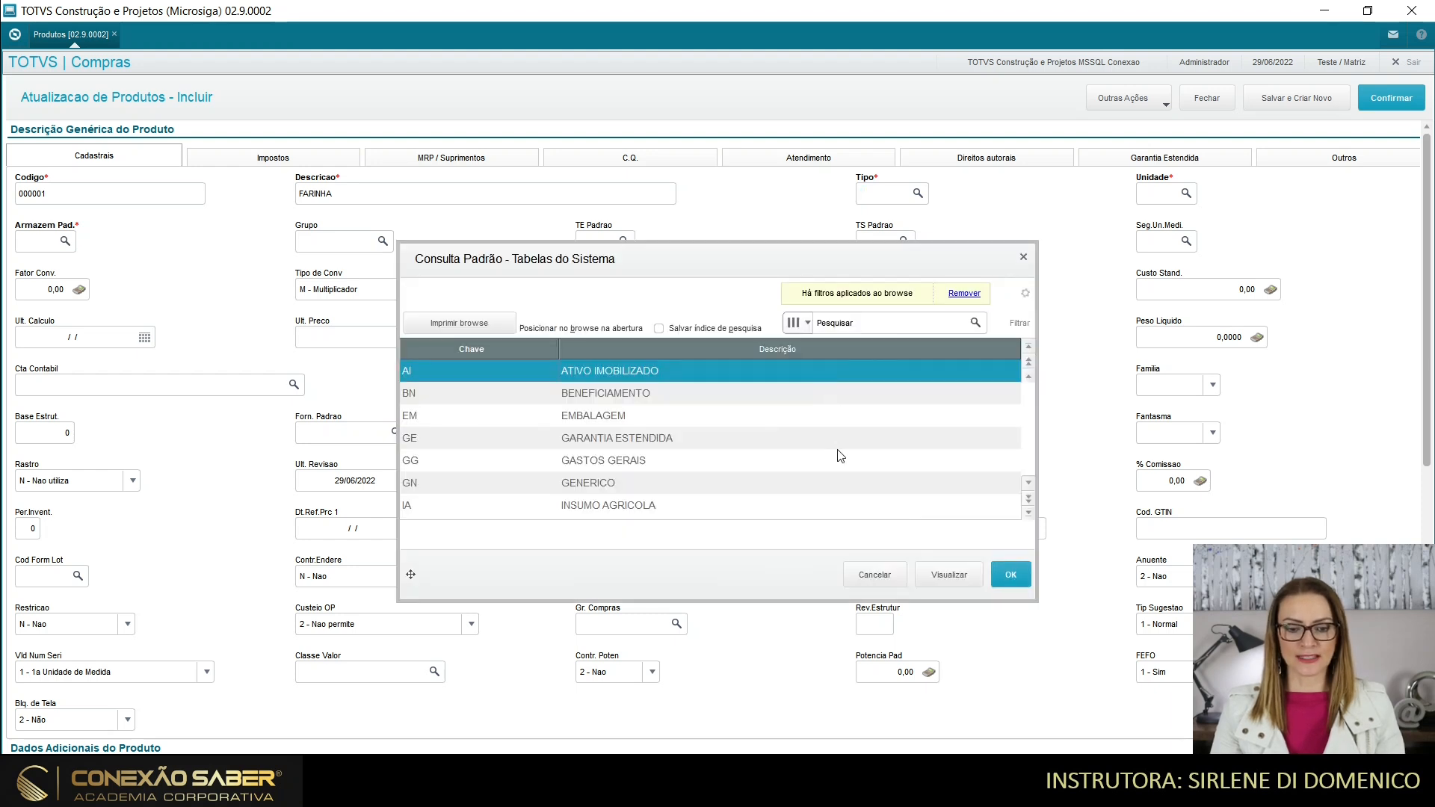
key(Down)
key(Down)
key(Down)
key(Down)
key(Down)
key(Down)
key(Down)
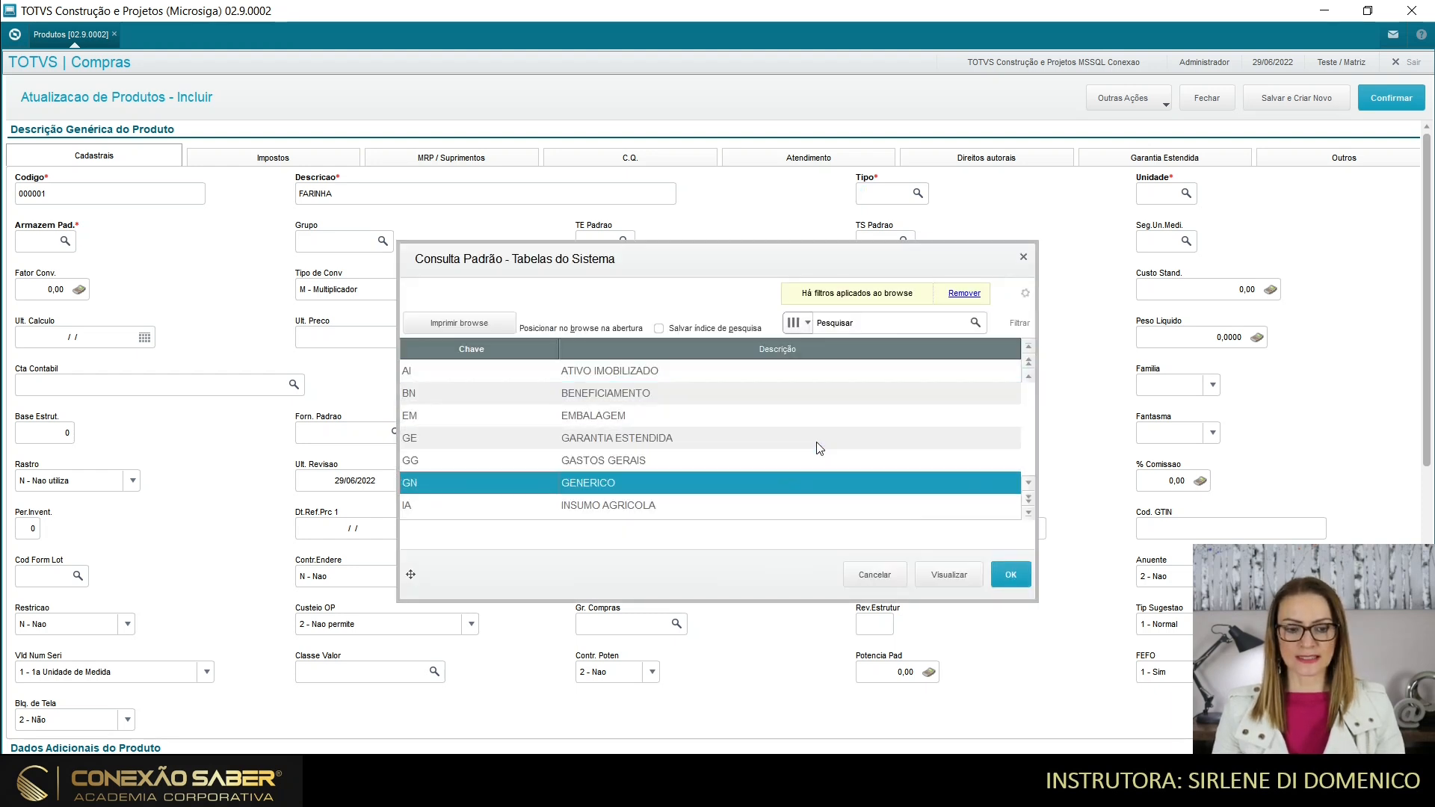
key(Down)
key(Down)
key(Down)
key(Down)
key(Down)
key(Down)
key(Down)
key(Down)
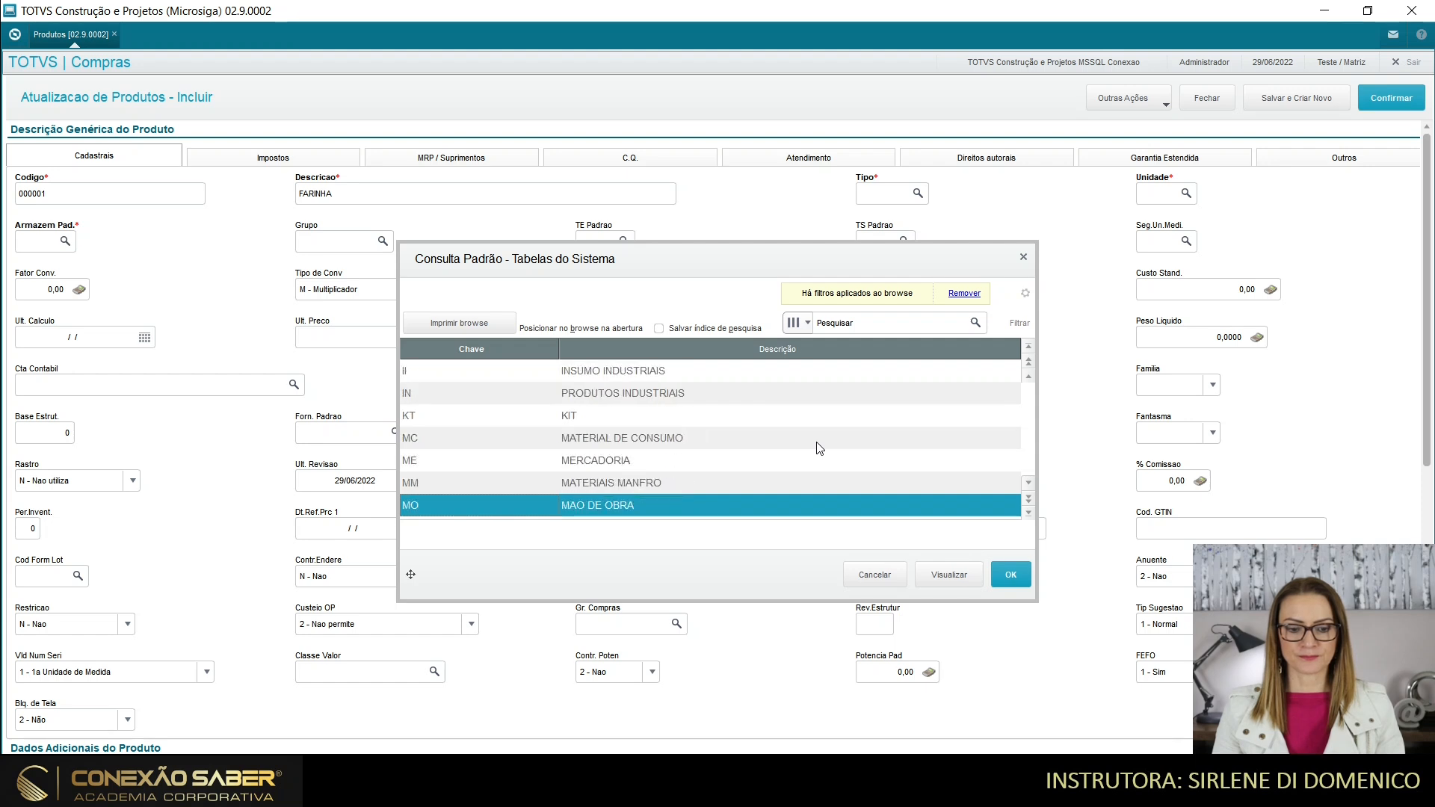
key(Down)
key(Up)
key(Up)
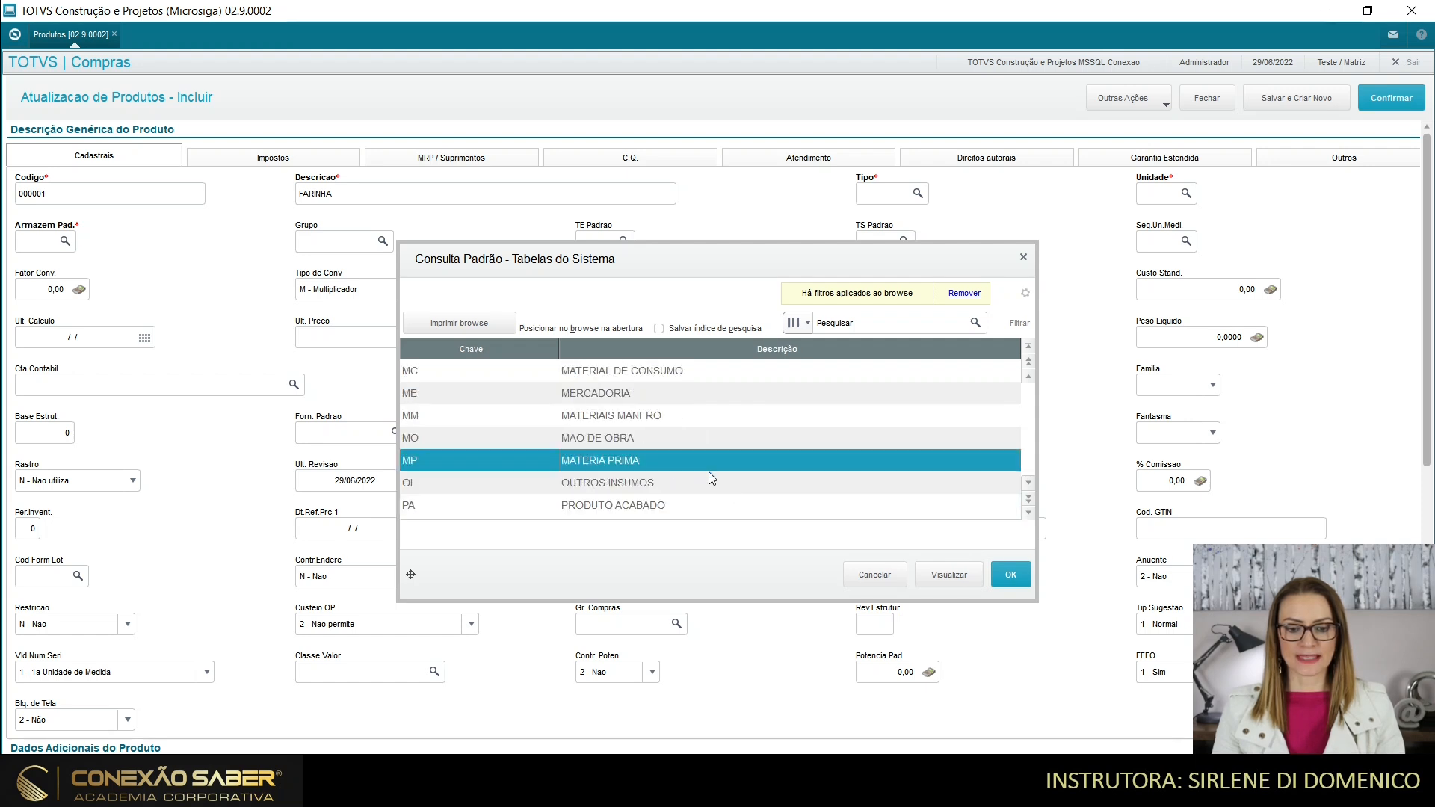
click(1011, 574)
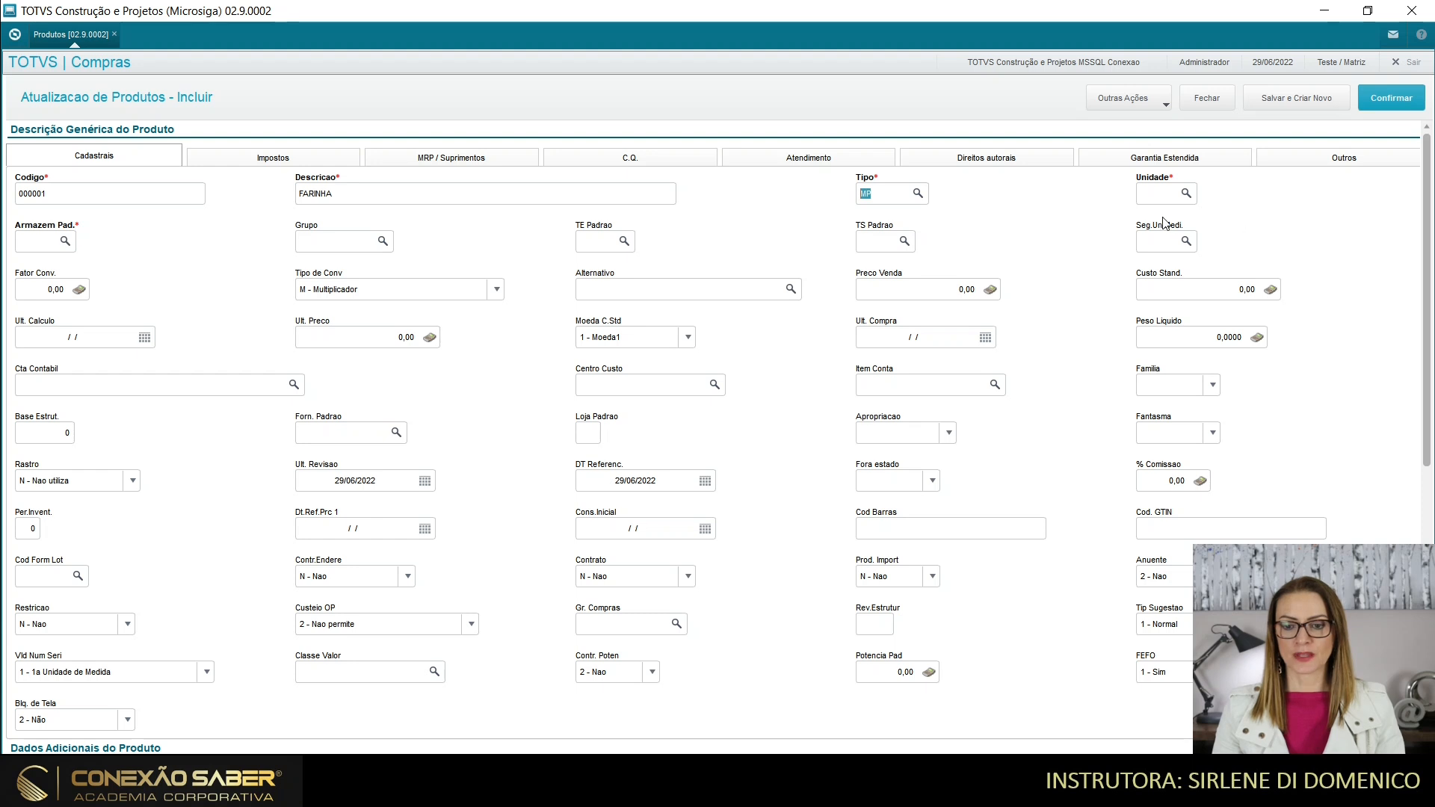
Set the product's main unit of measure to KG (QUILOGRAMA) from the units lookup
click(1157, 196)
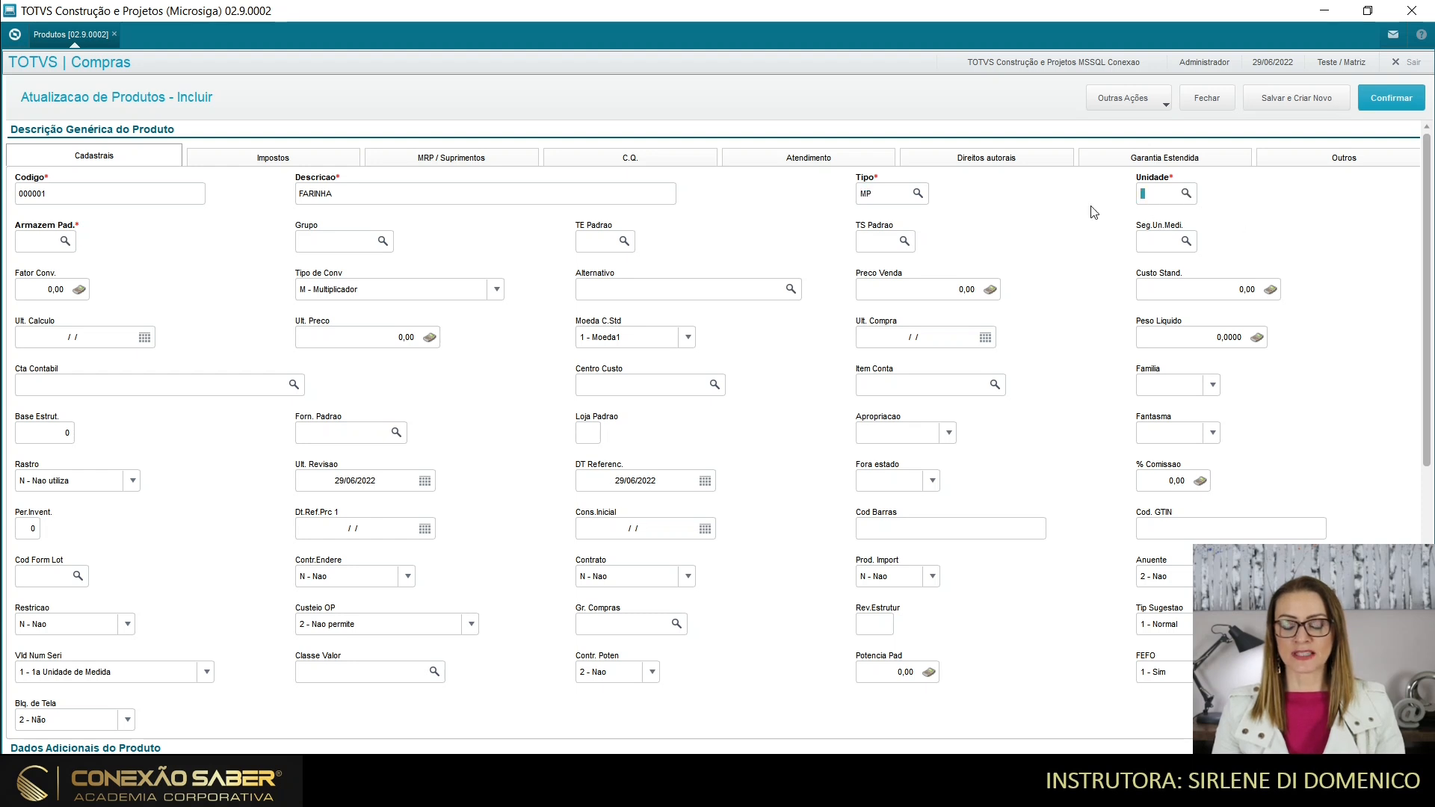
key(F3)
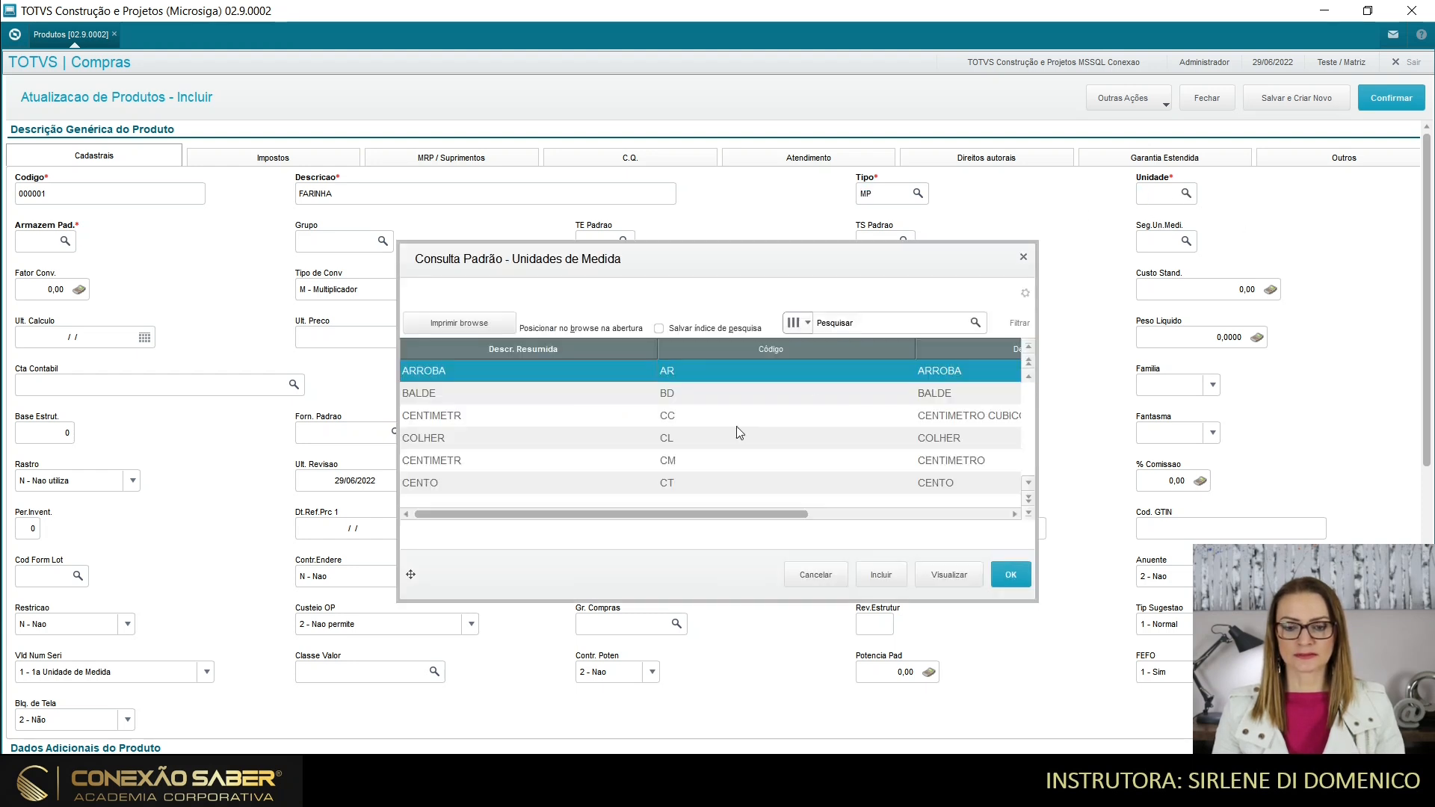
key(Down)
key(Down)
key(Down)
key(Down)
key(Down)
key(Down)
key(Down)
key(Down)
key(Down)
key(Down)
key(Down)
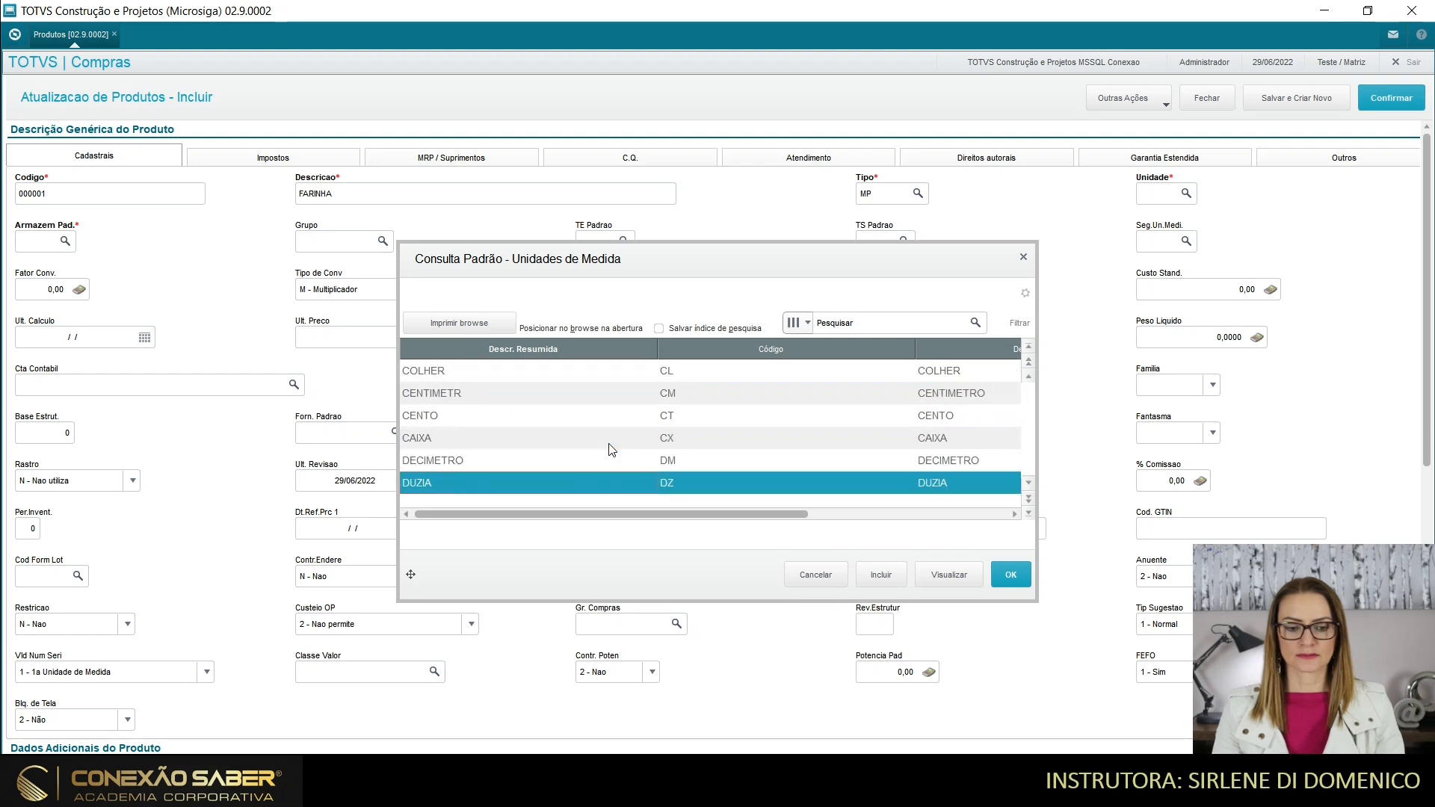
key(Down)
key(Down)
key(Down)
key(Down)
key(Down)
key(Down)
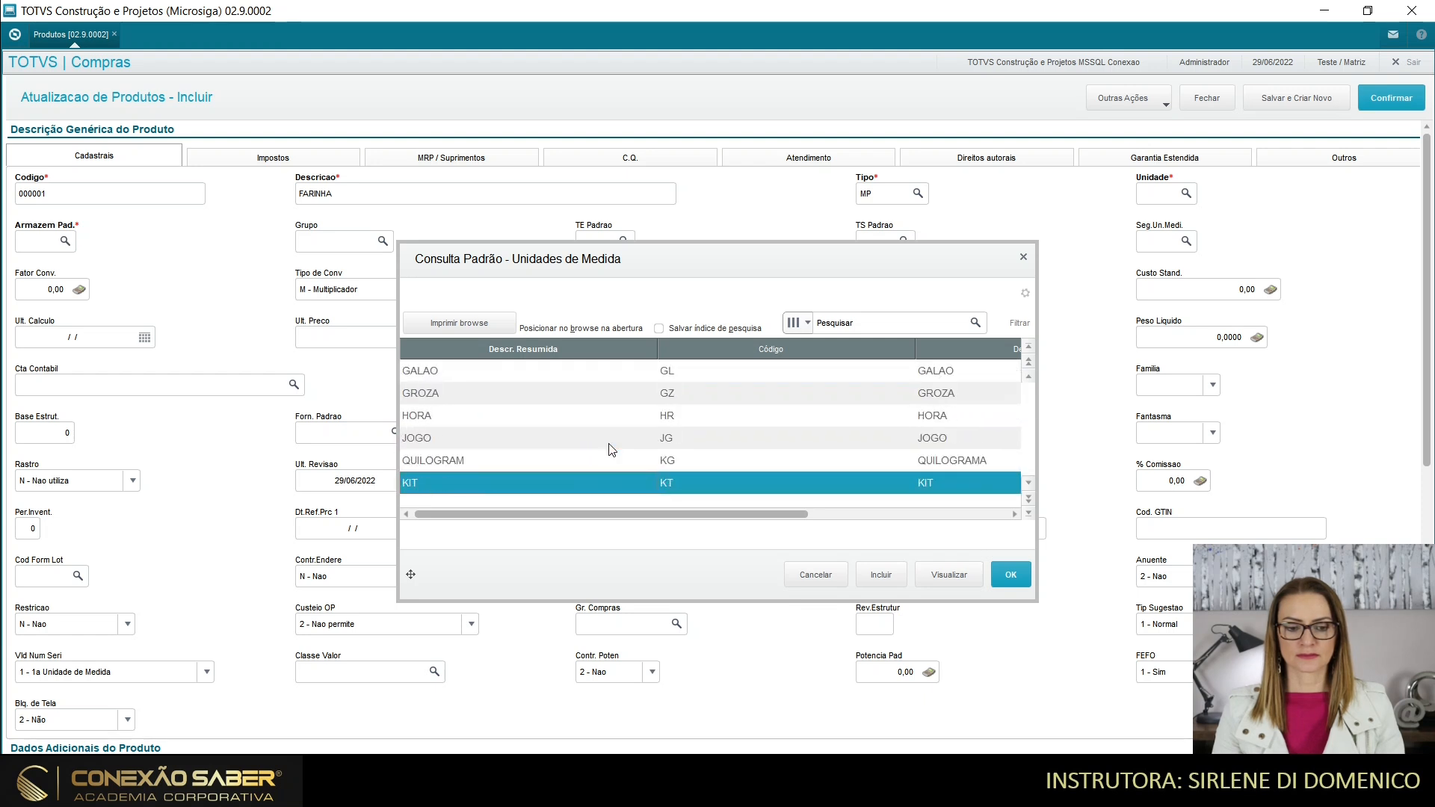
key(Down)
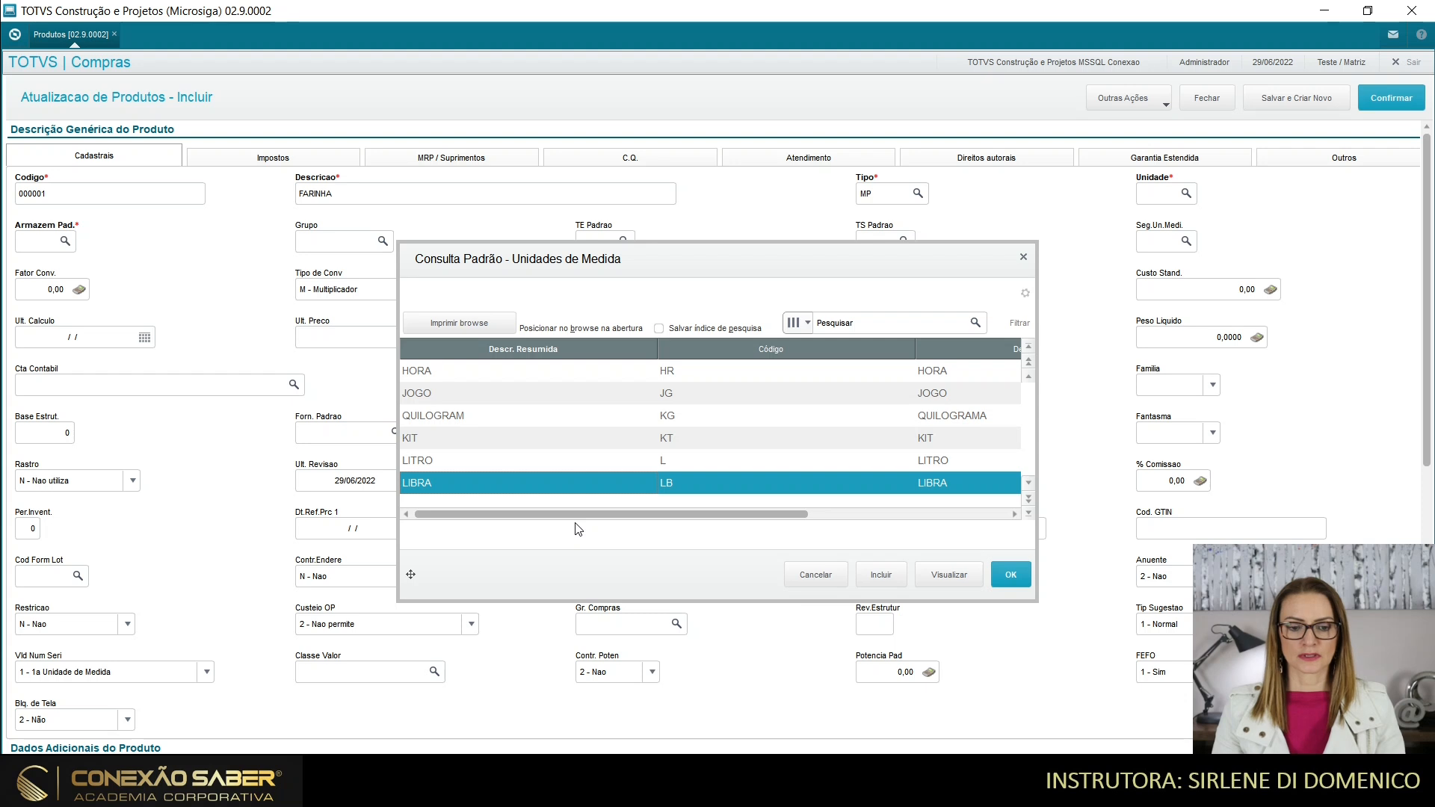
click(561, 420)
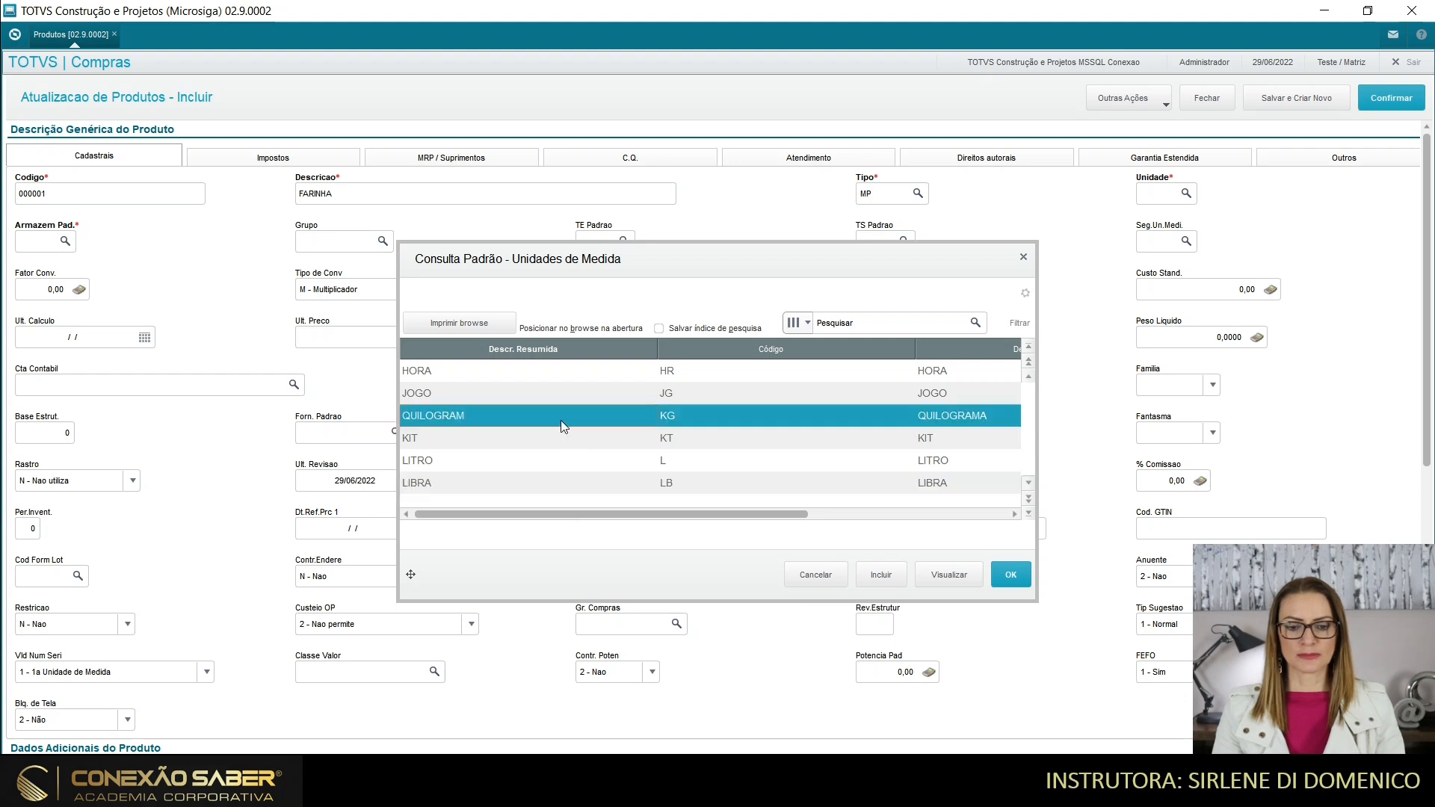
click(1005, 575)
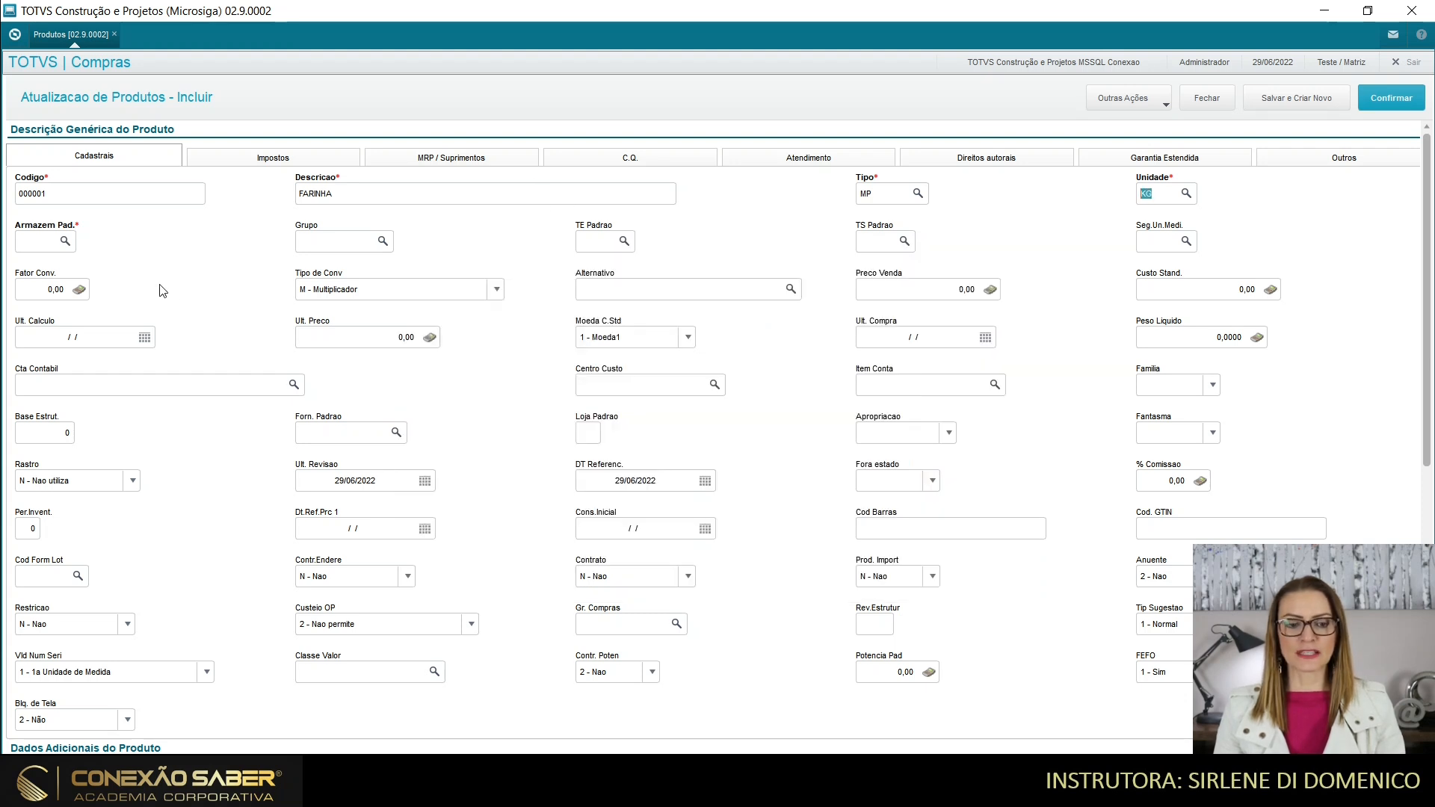
Register a new unit of measure SC with description SACOS and assign it as the product's second unit of measure
click(29, 244)
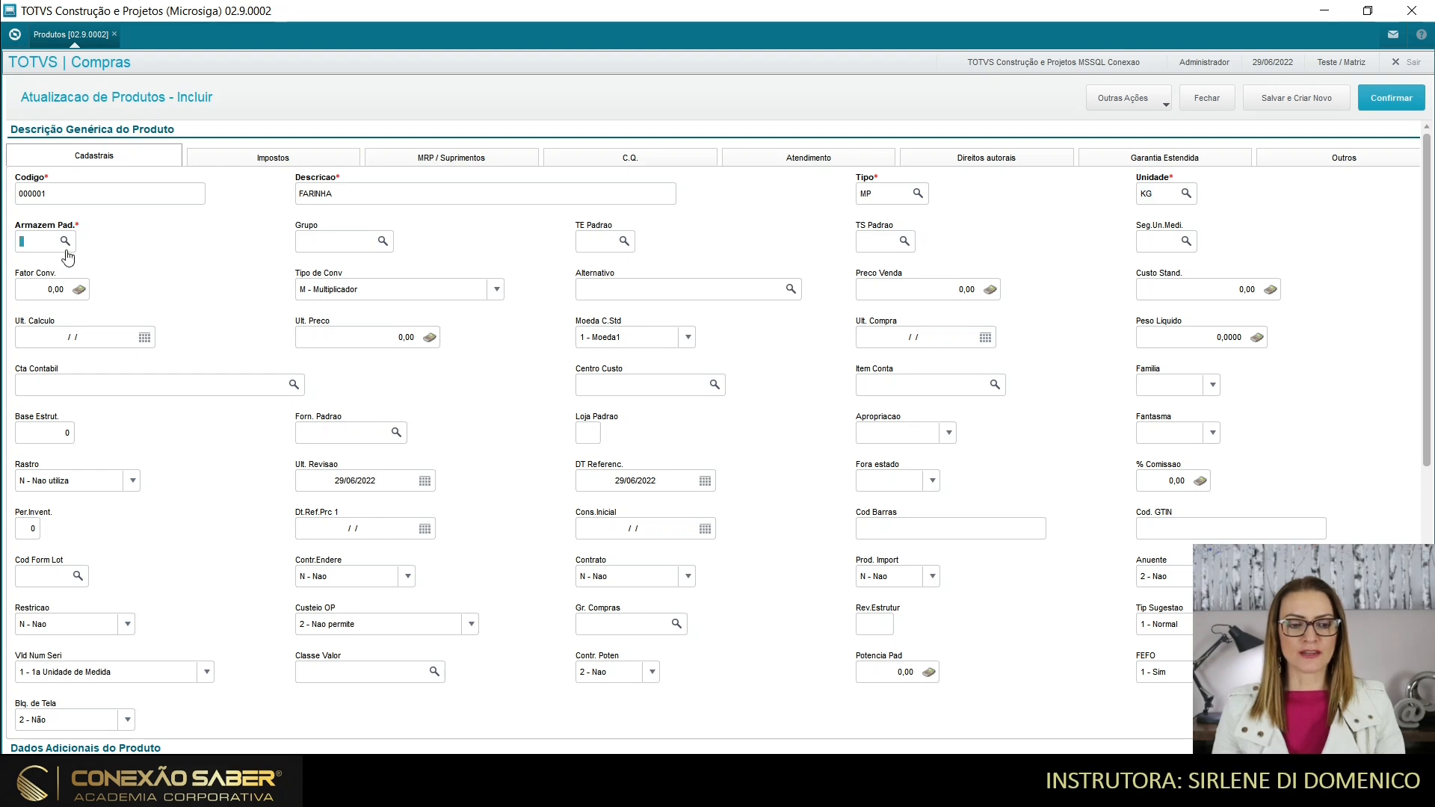
click(1165, 244)
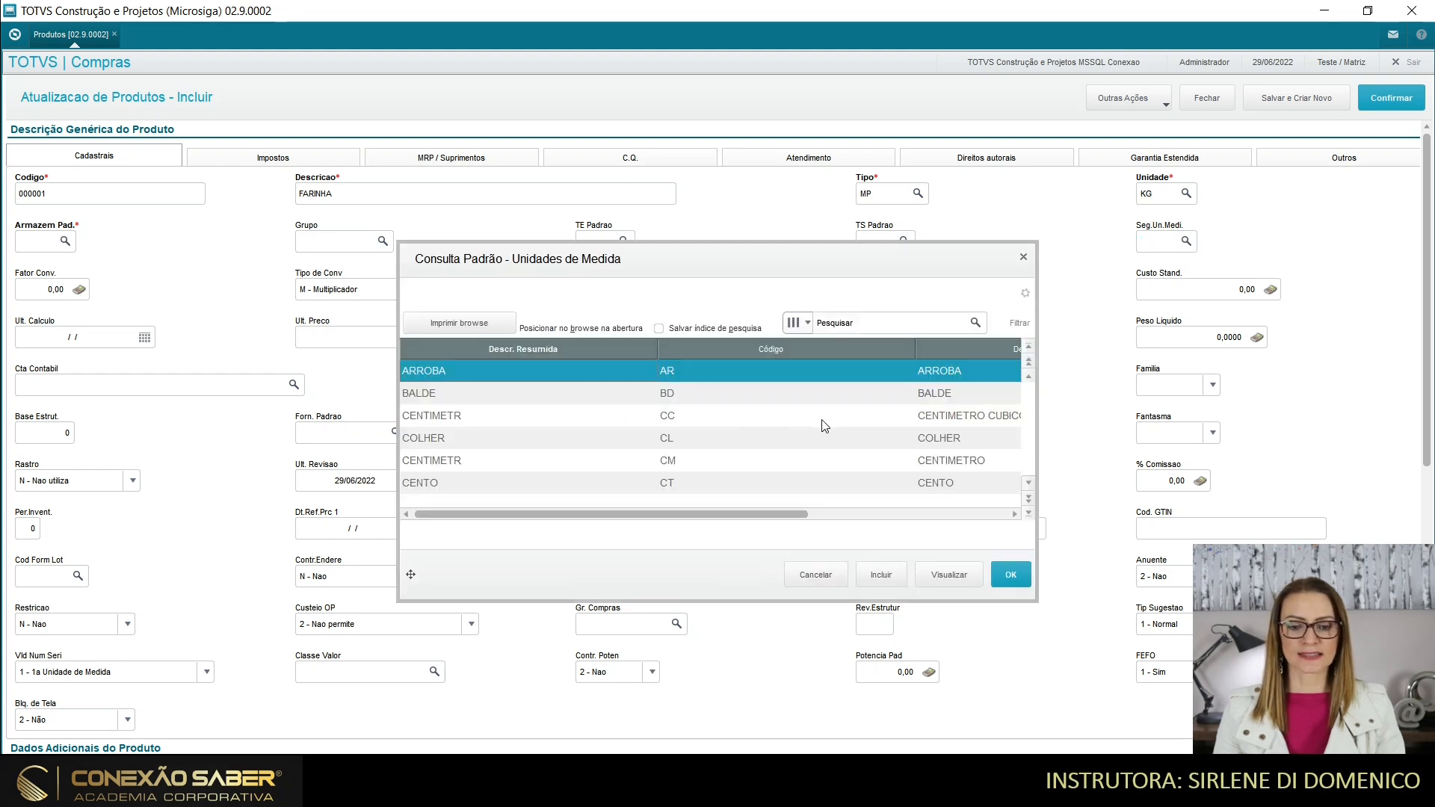
click(1028, 502)
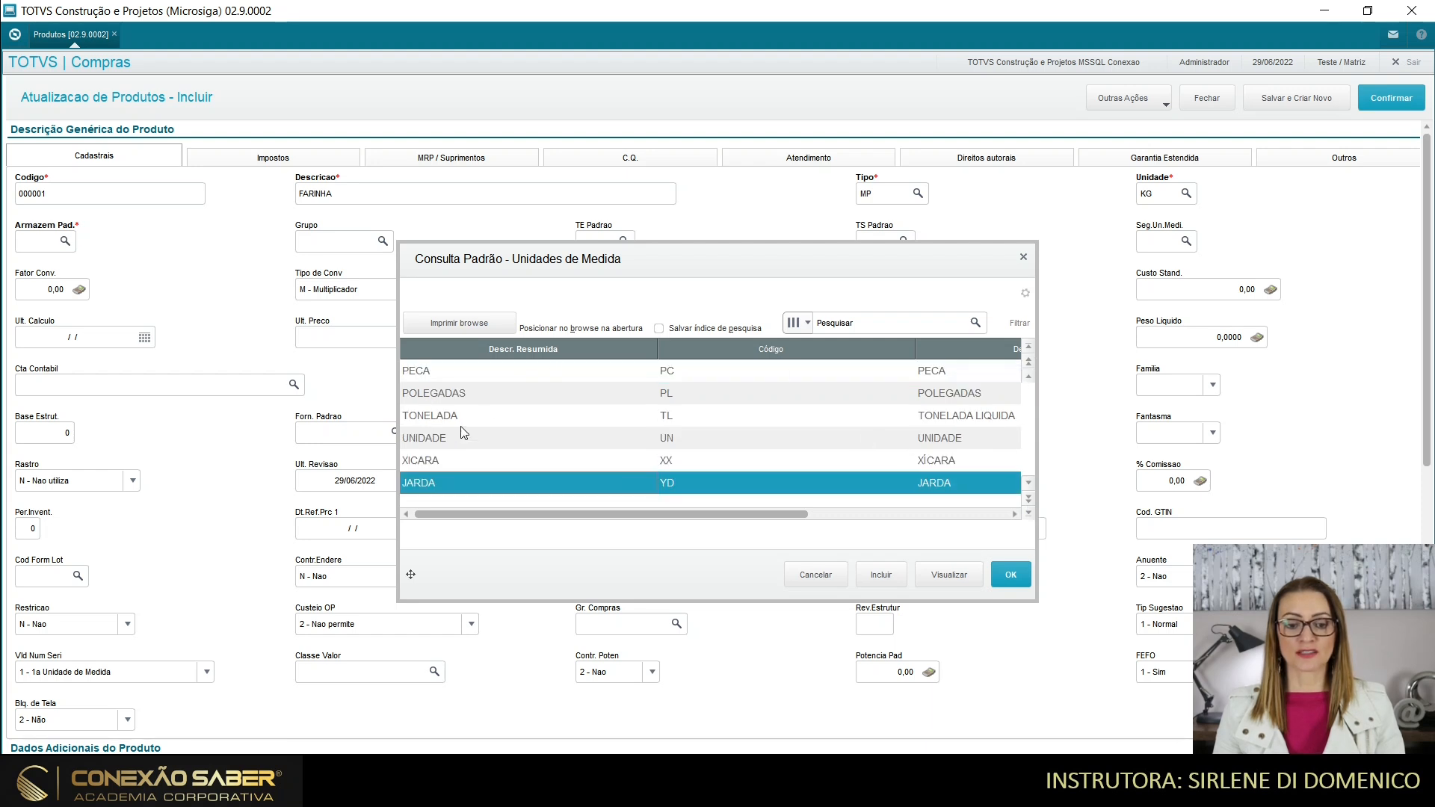
click(1031, 371)
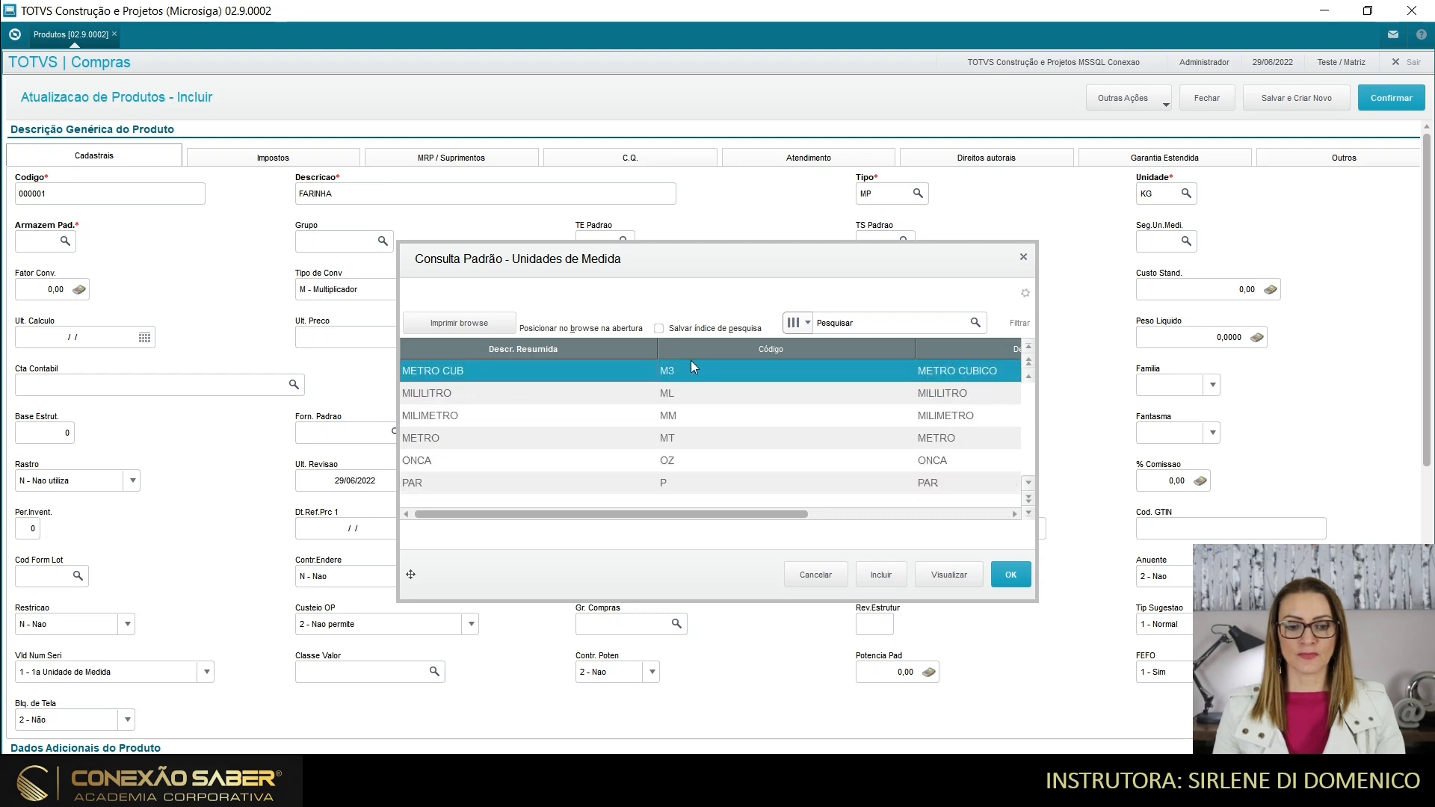
click(596, 459)
scroll(596, 459, down, 1)
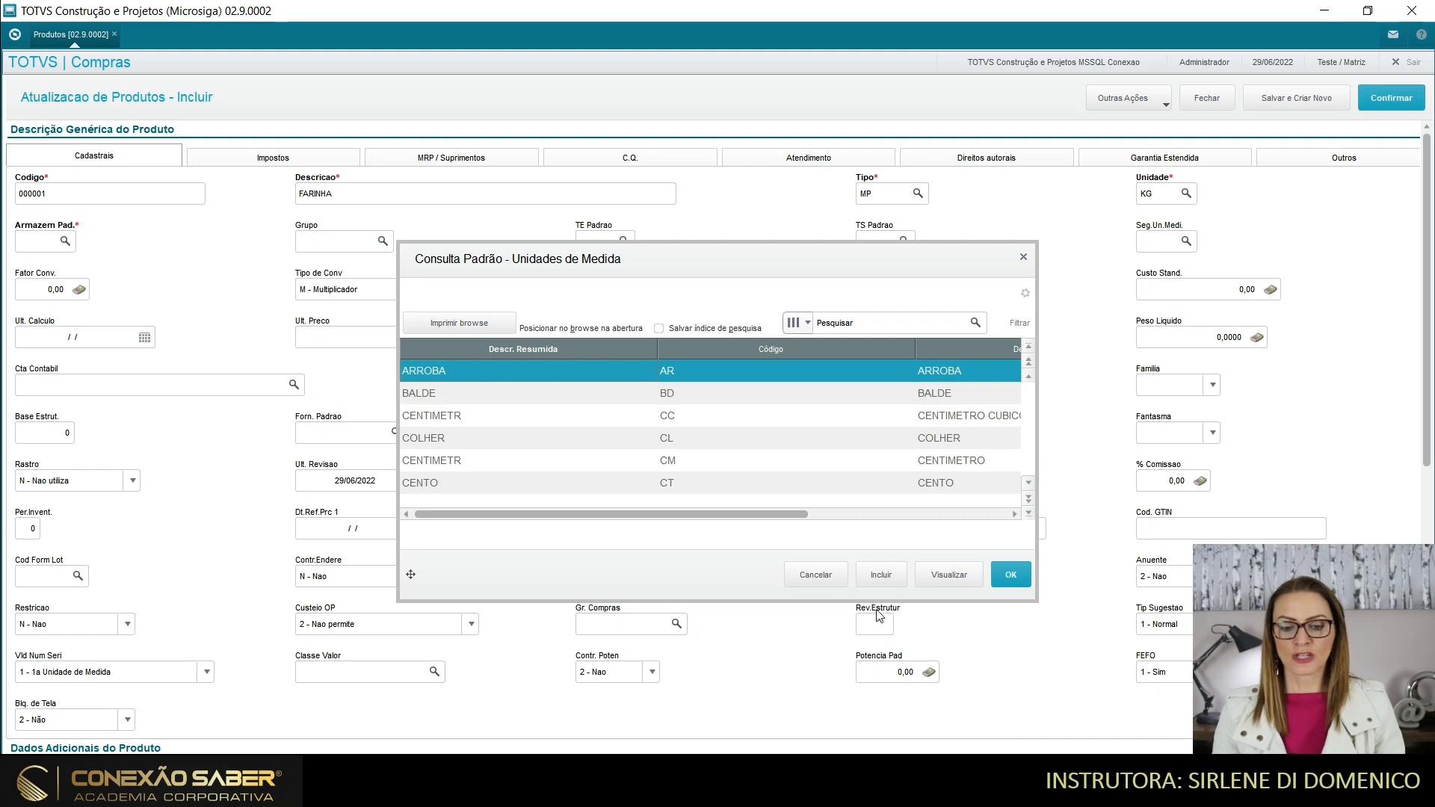
click(881, 577)
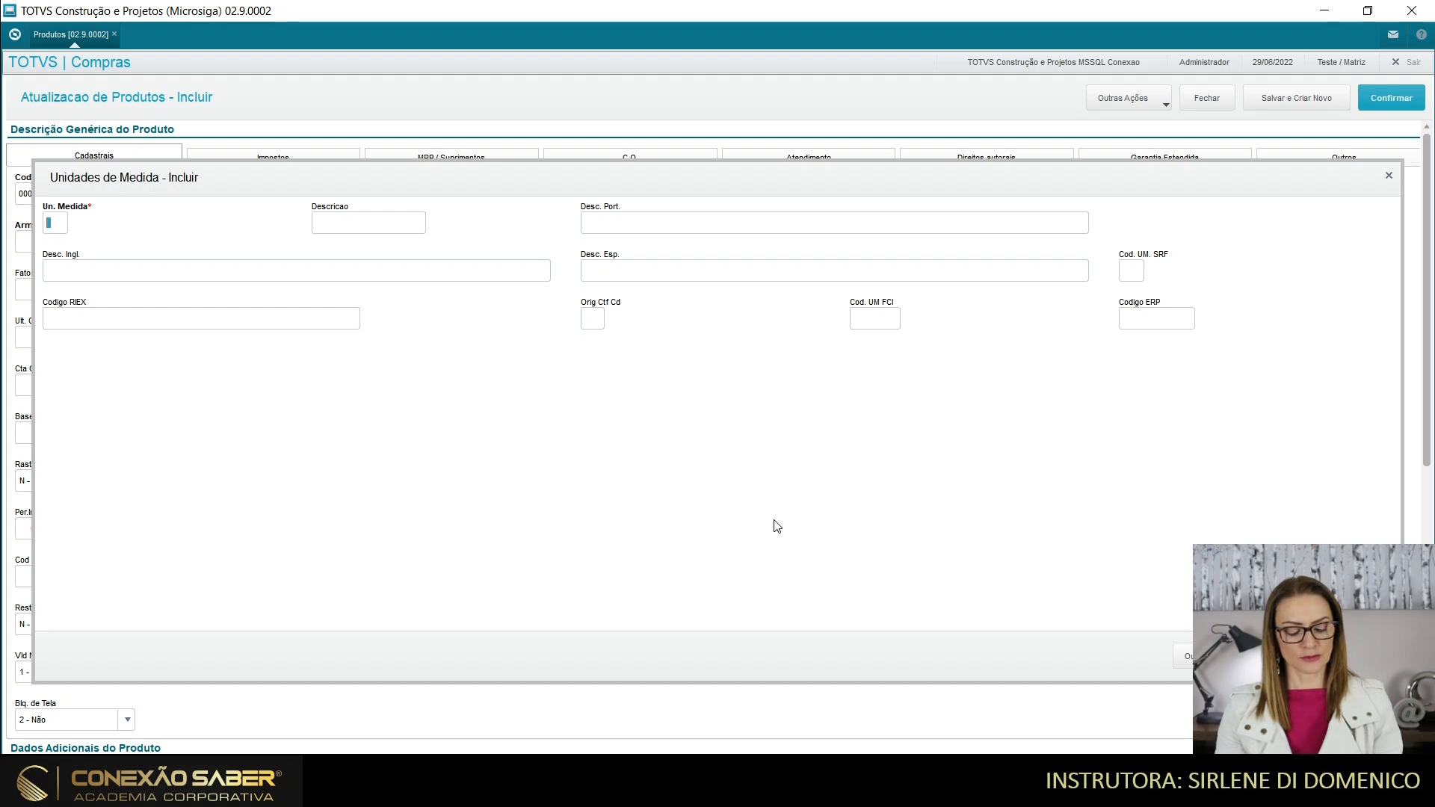
text(SC)
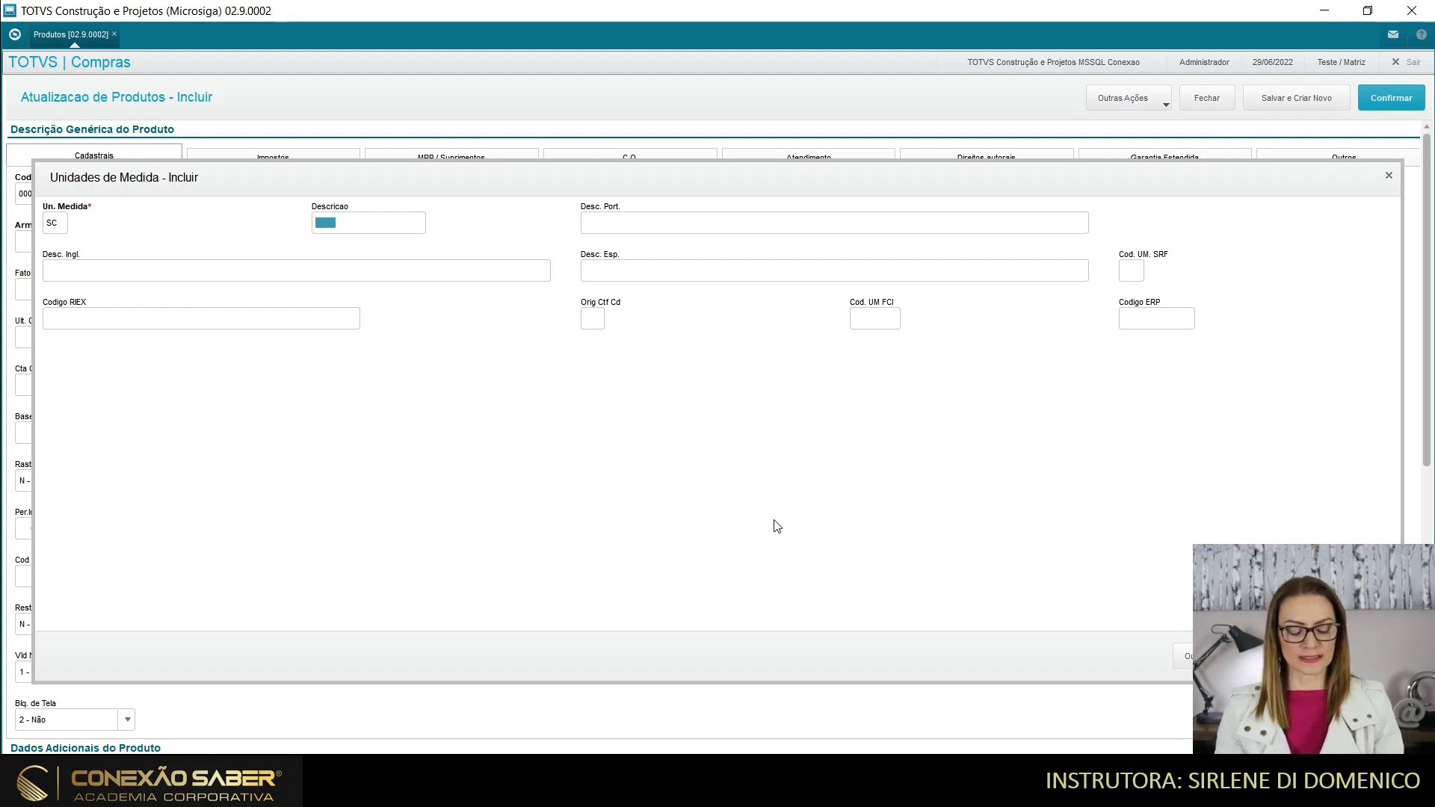
text(SACOS)
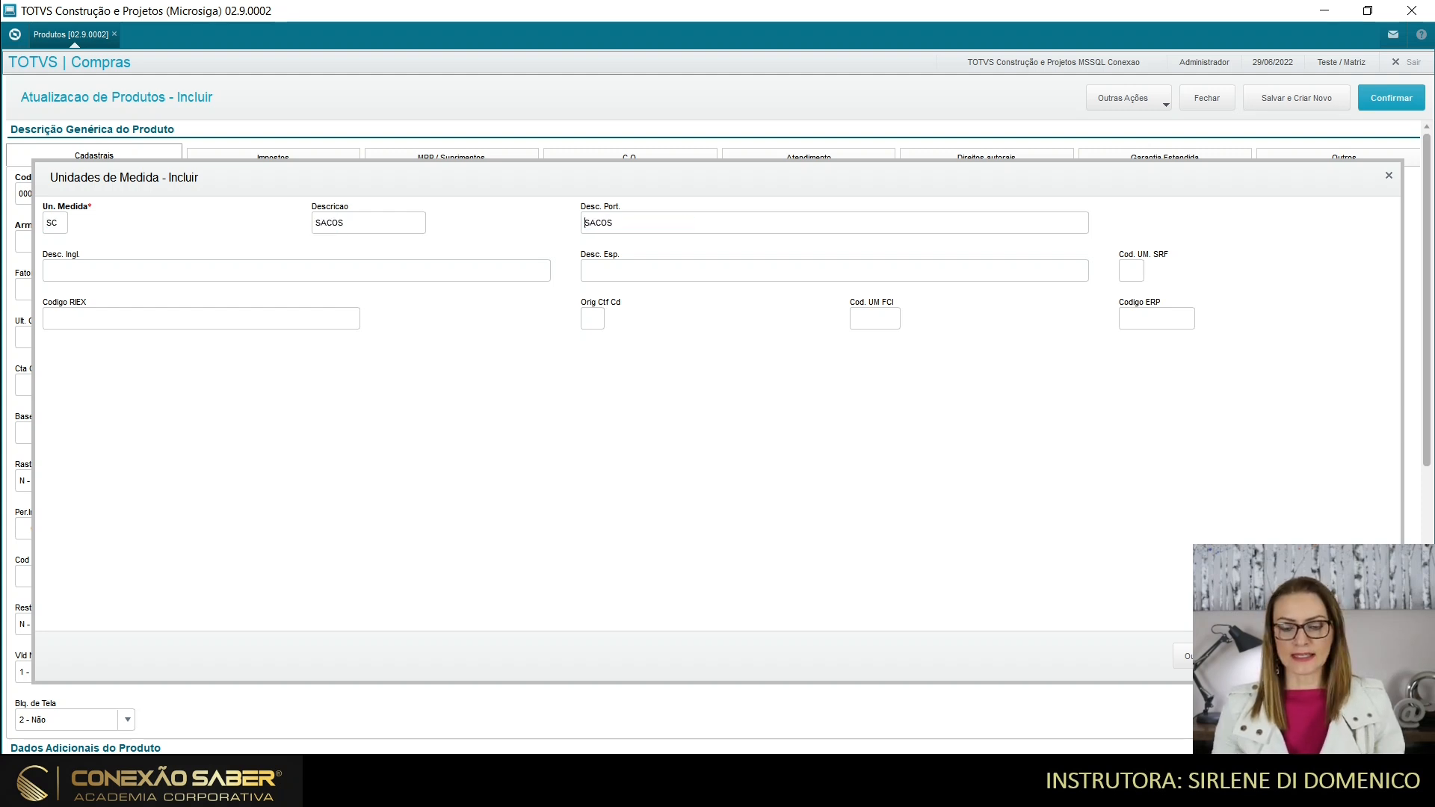
click(1363, 656)
click(867, 477)
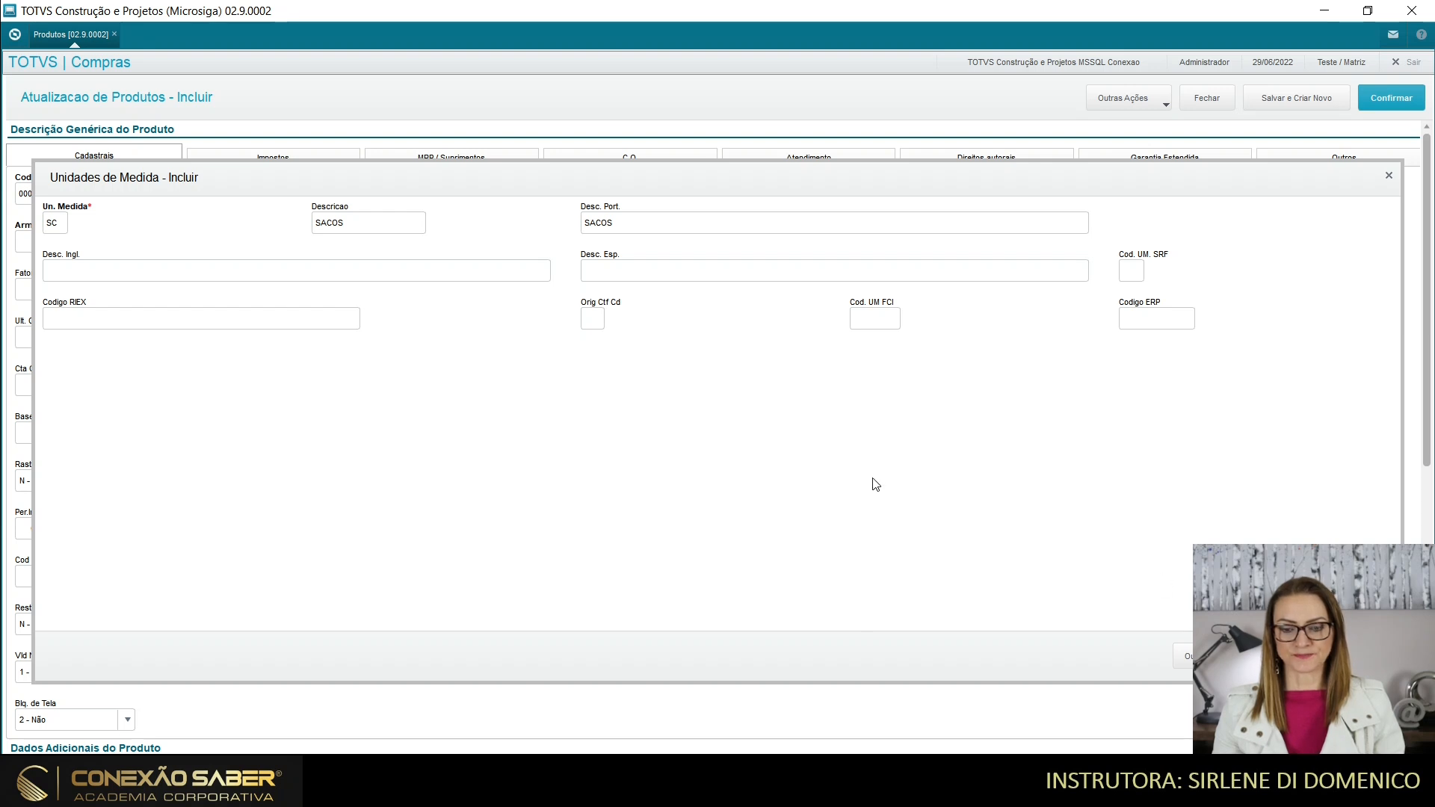
click(1010, 576)
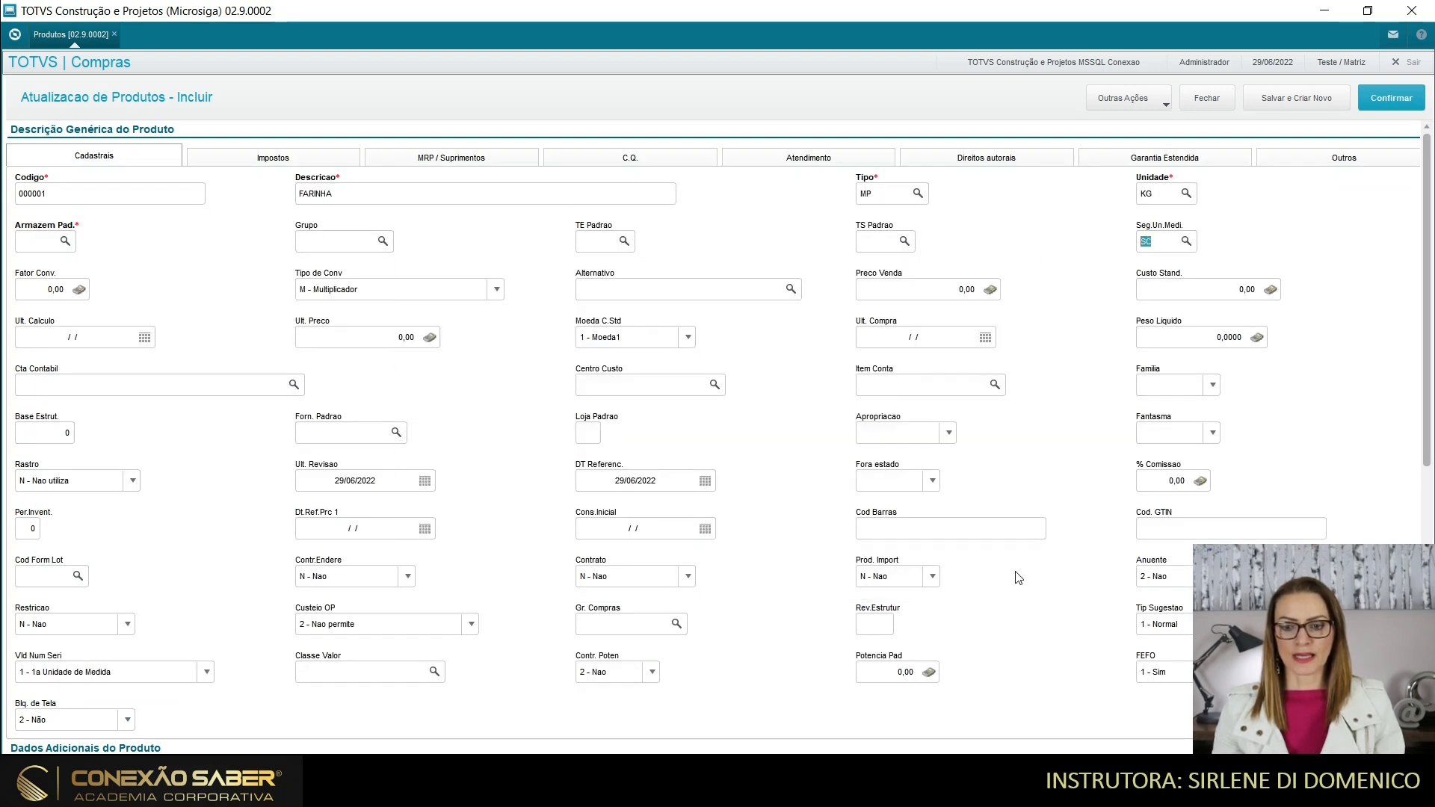
Set the unit conversion factor to 50 and the conversion type to D - Divisor
click(44, 290)
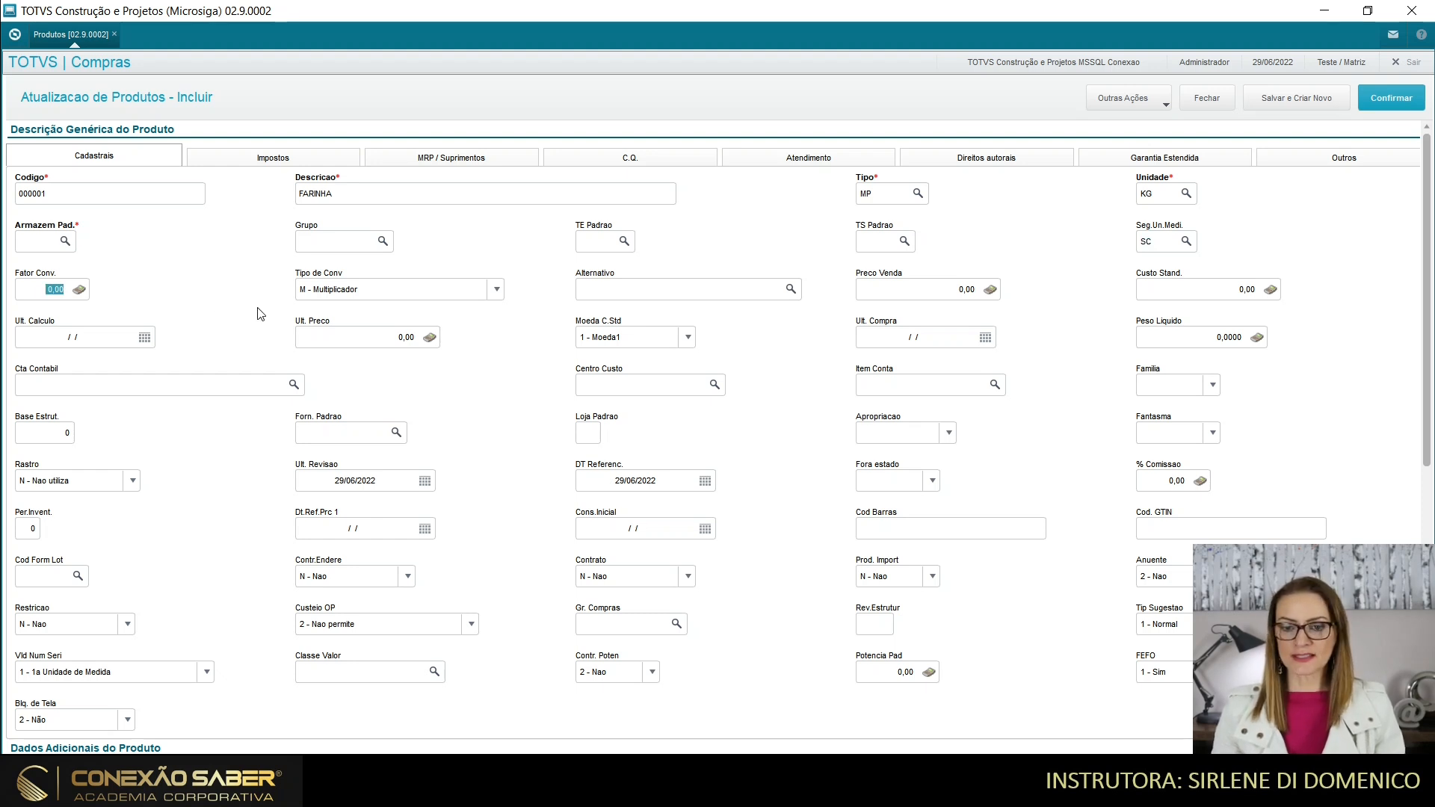
text(50)
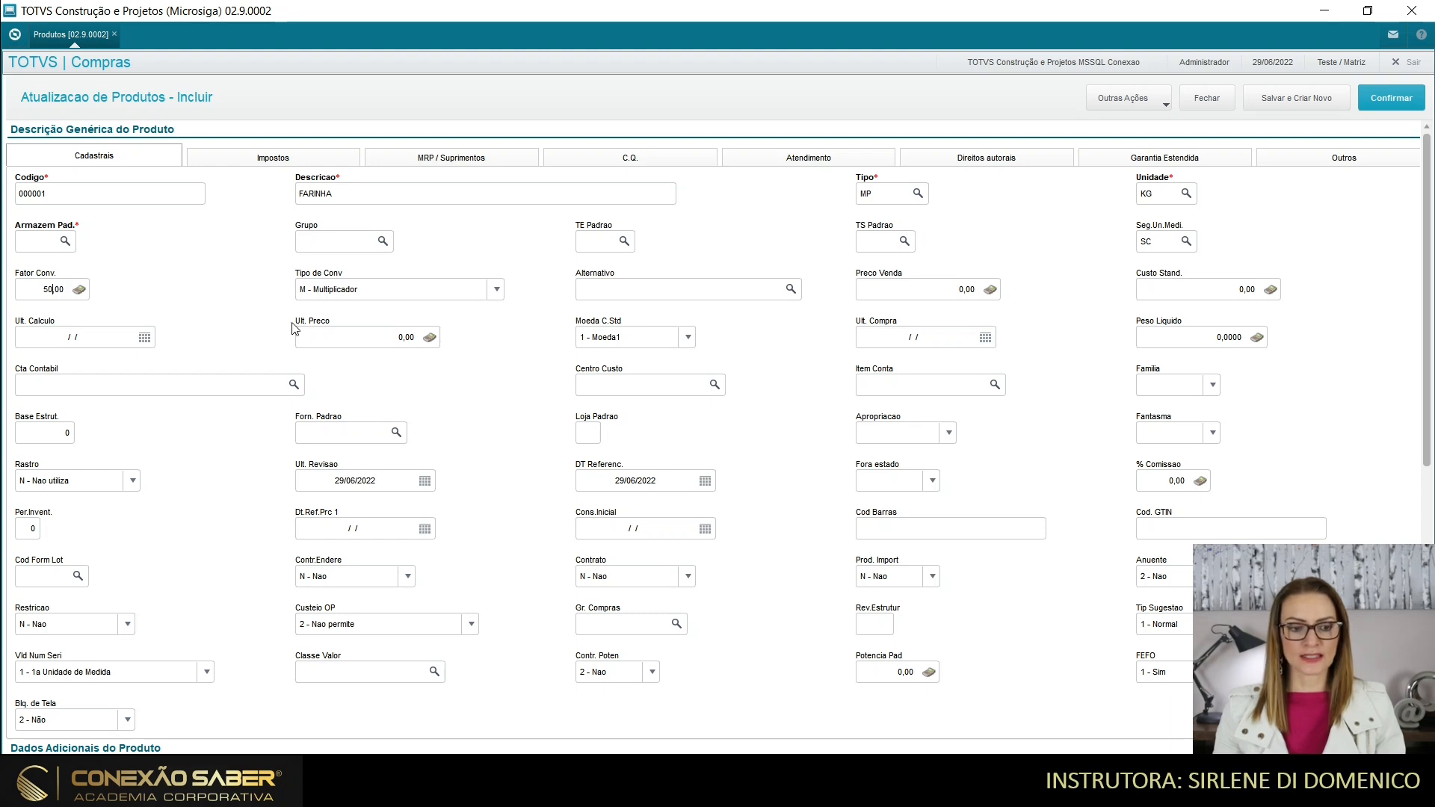
click(496, 292)
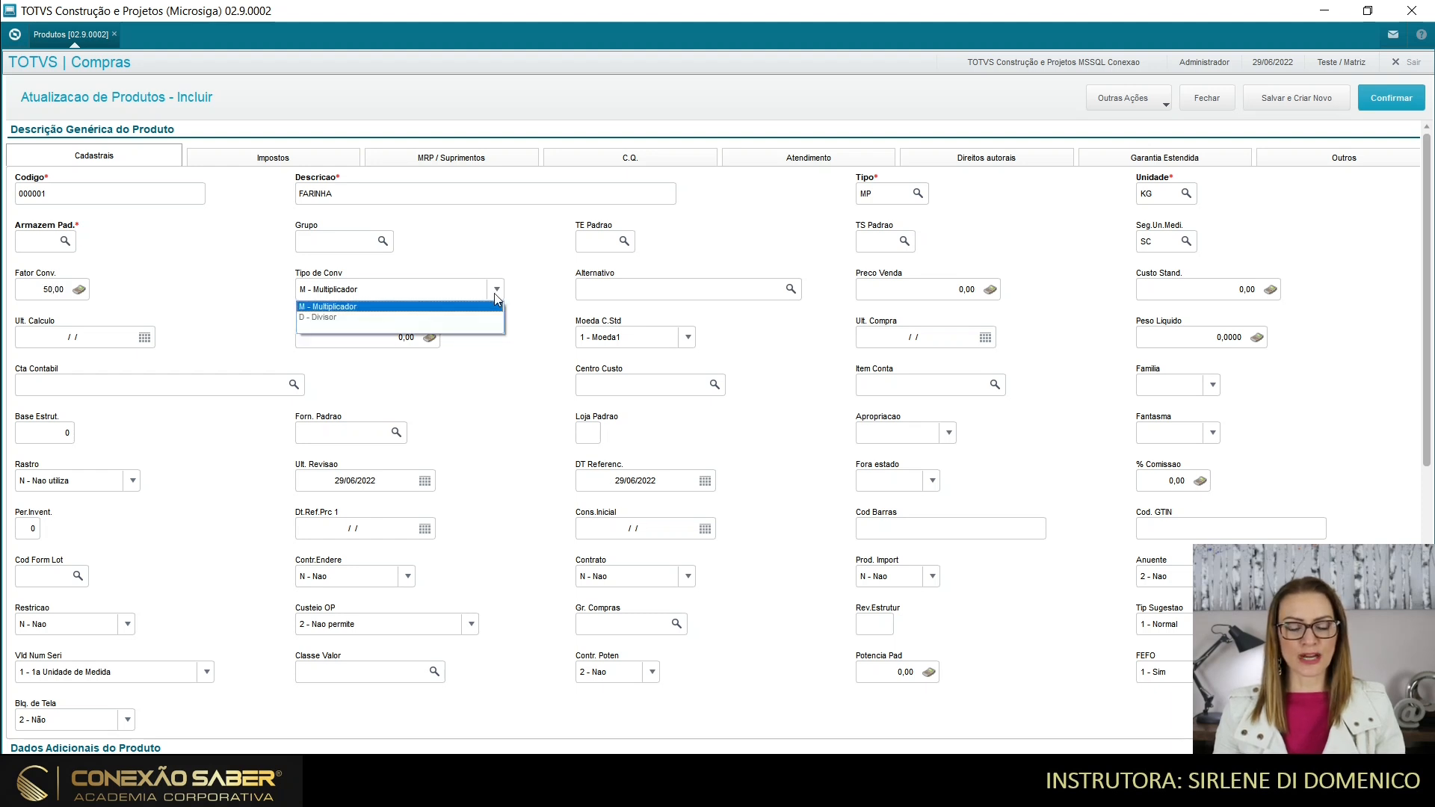
click(409, 317)
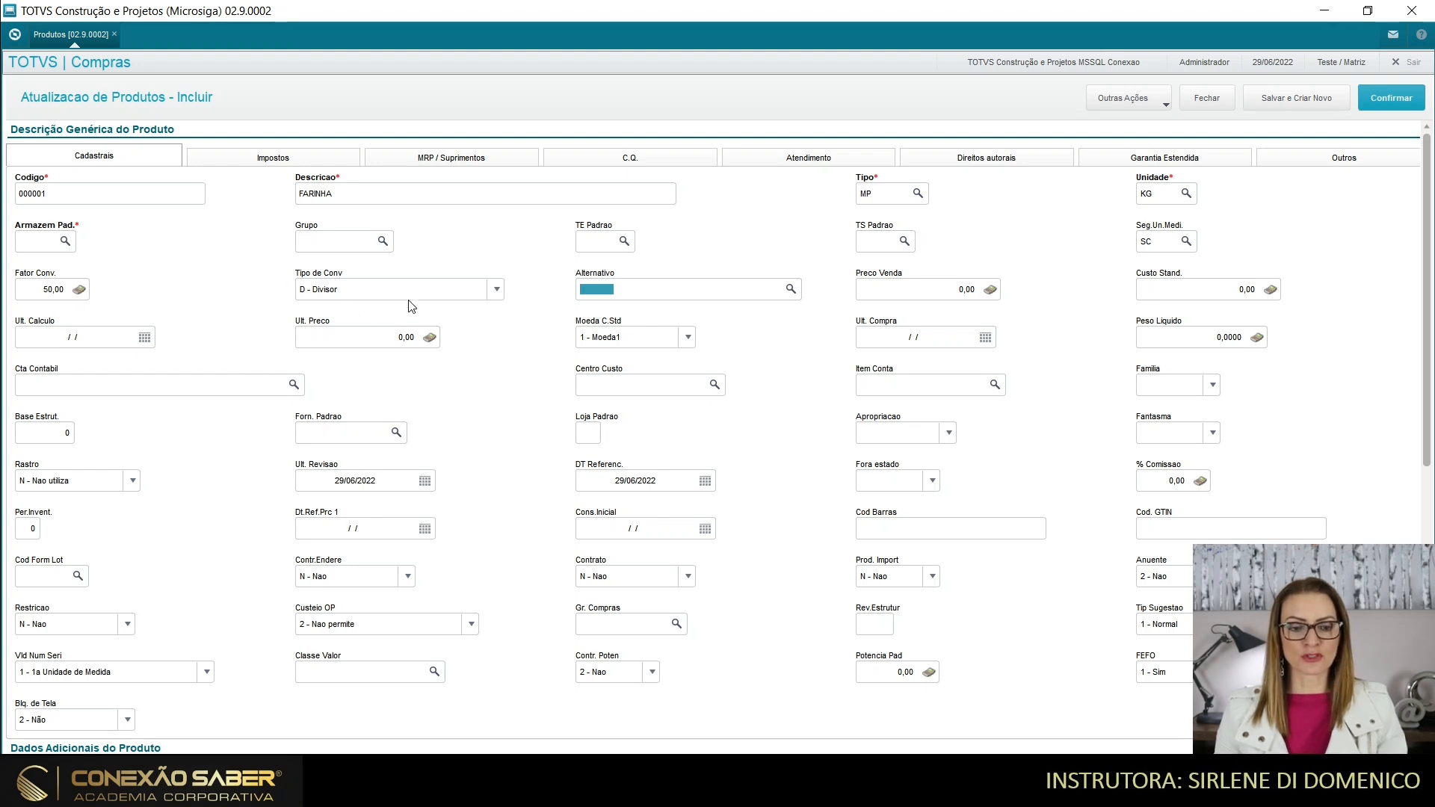
click(497, 291)
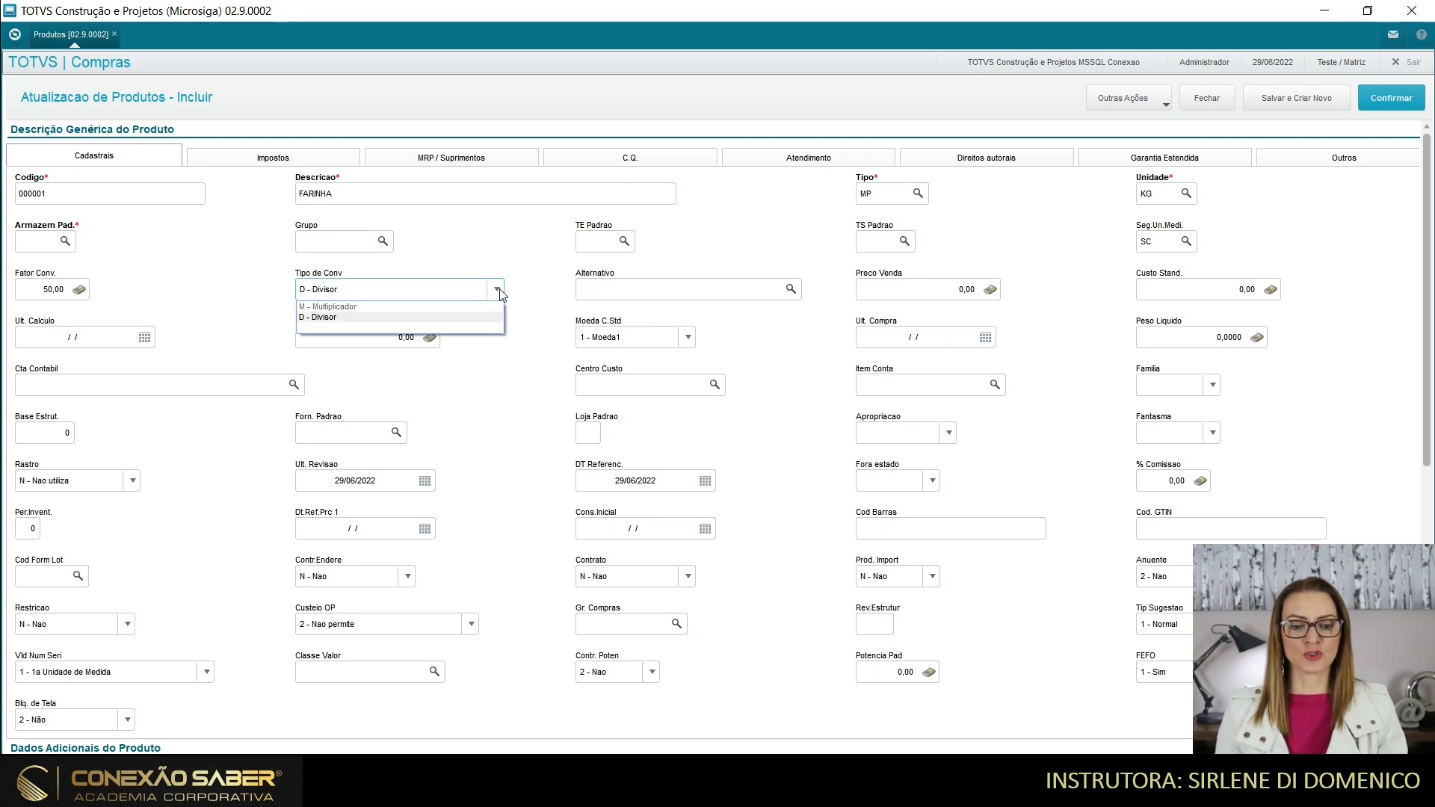
click(498, 291)
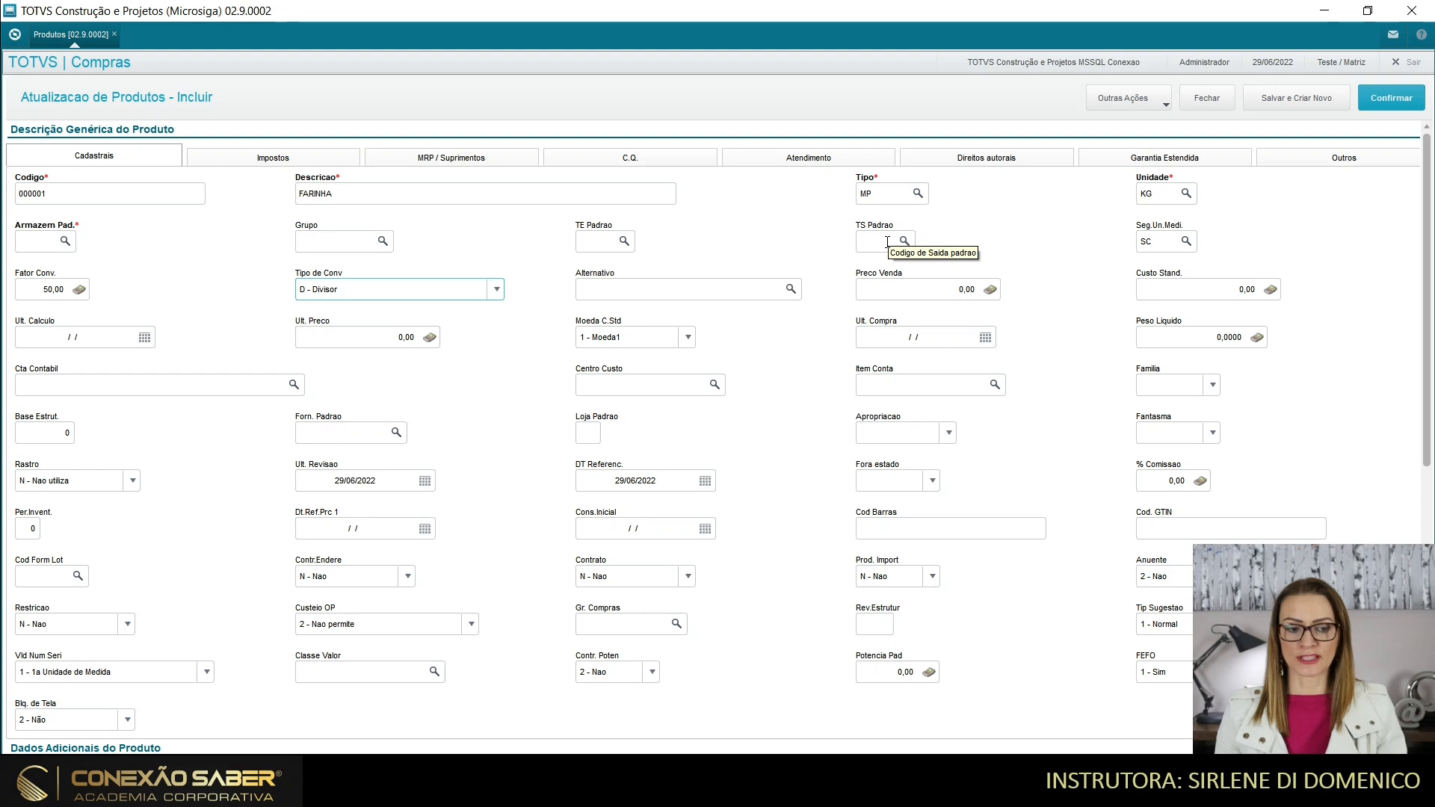
Register a new stock location 04 with description MATERIA PRIMA and assign it as the product's default warehouse
click(66, 246)
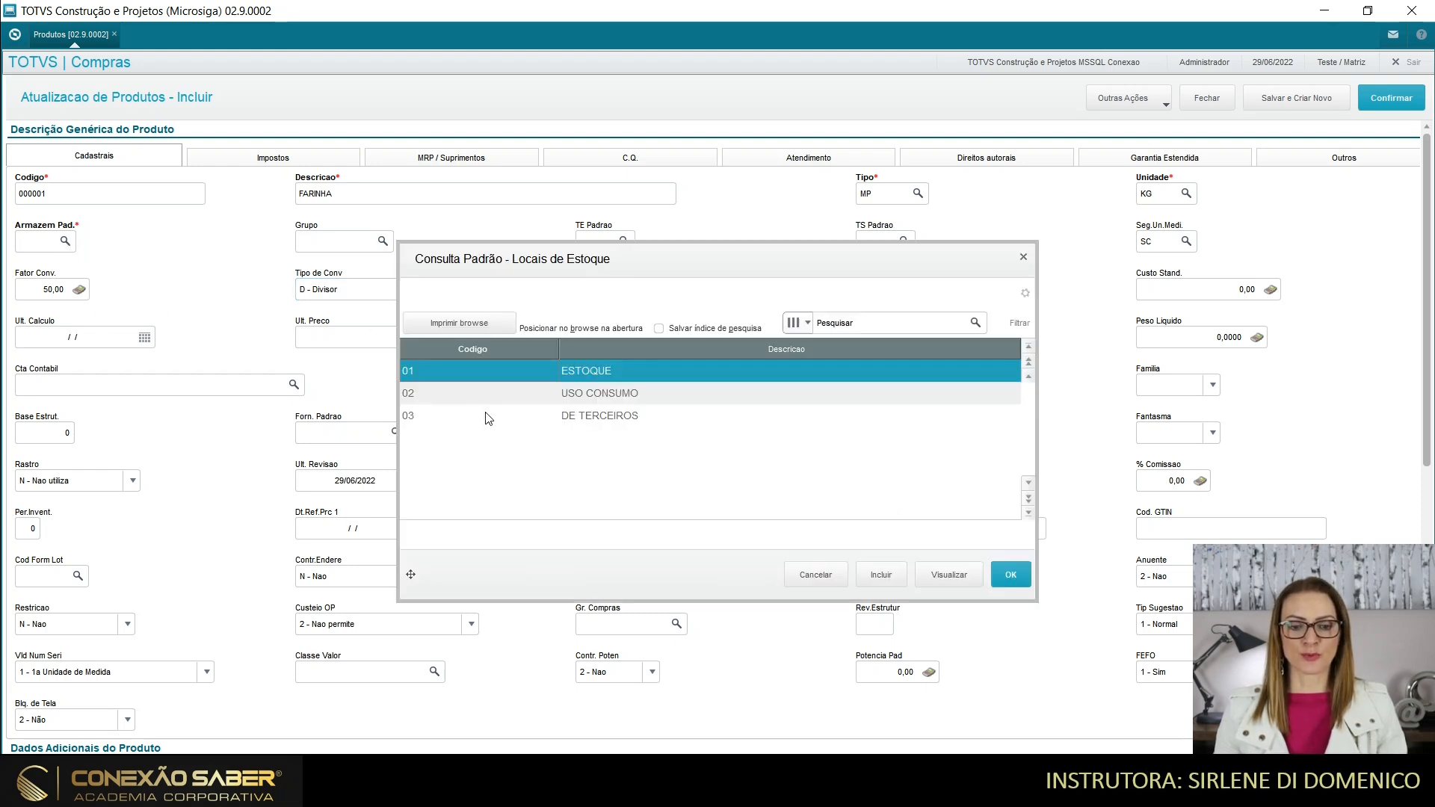
click(881, 576)
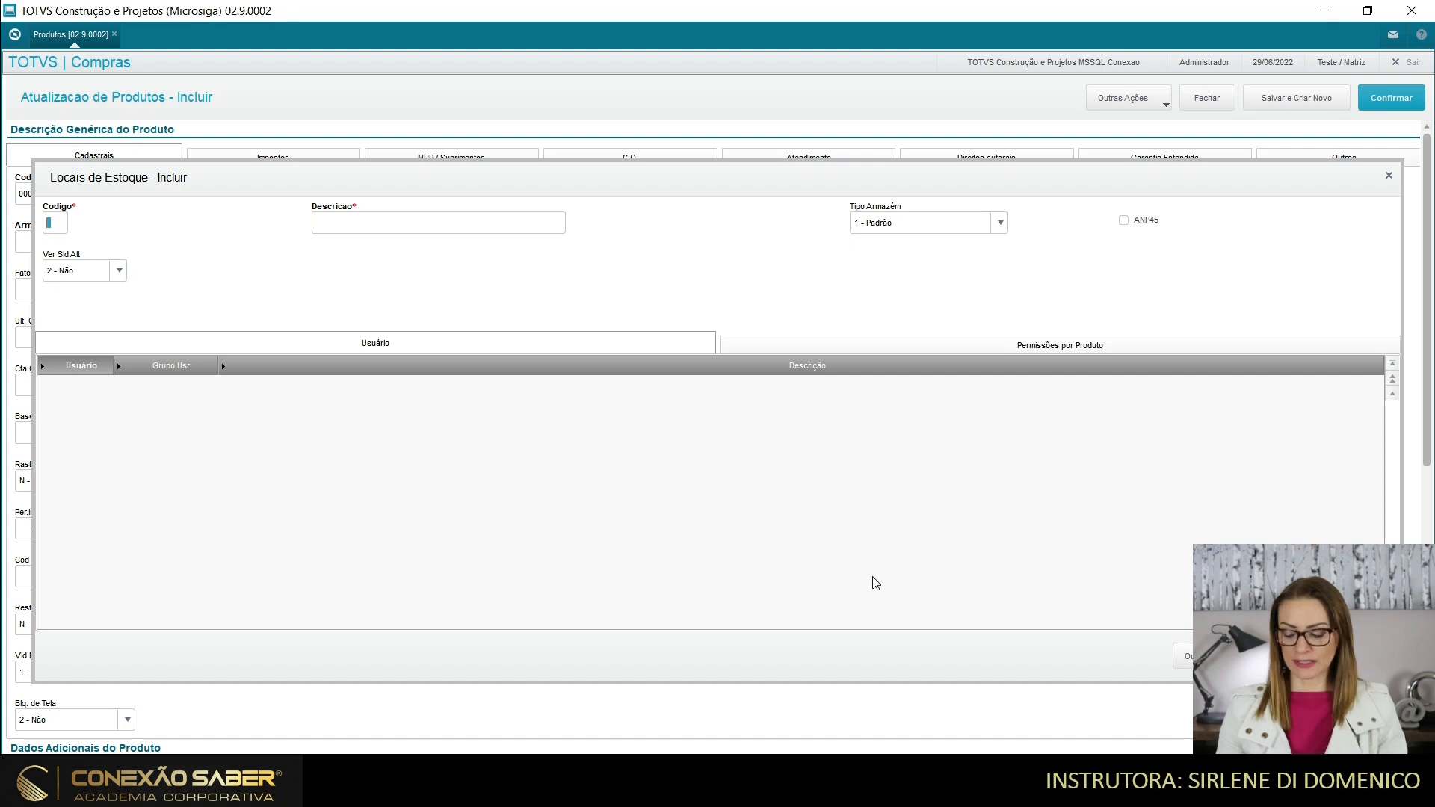
text(04)
key(Tab)
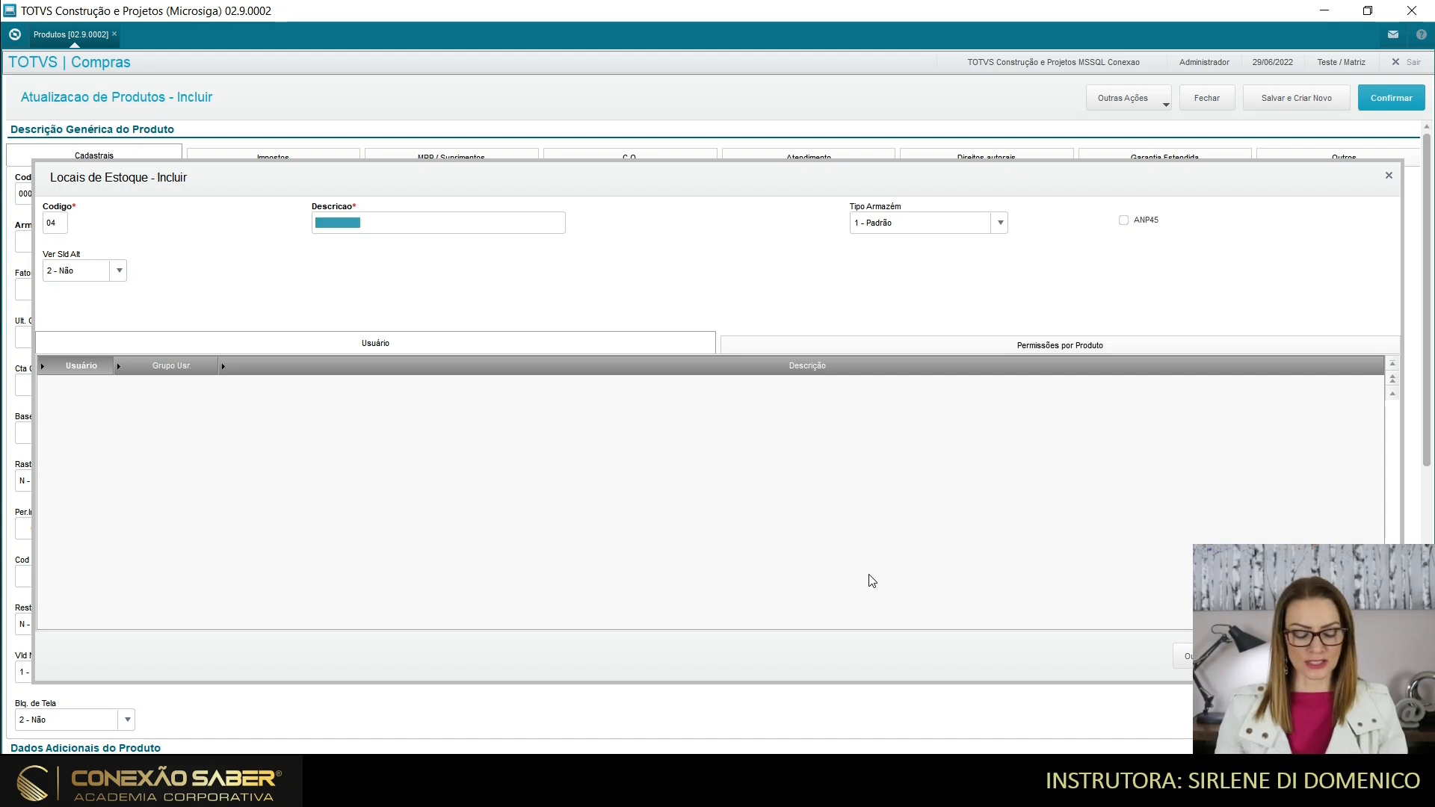
text(MATERIA )
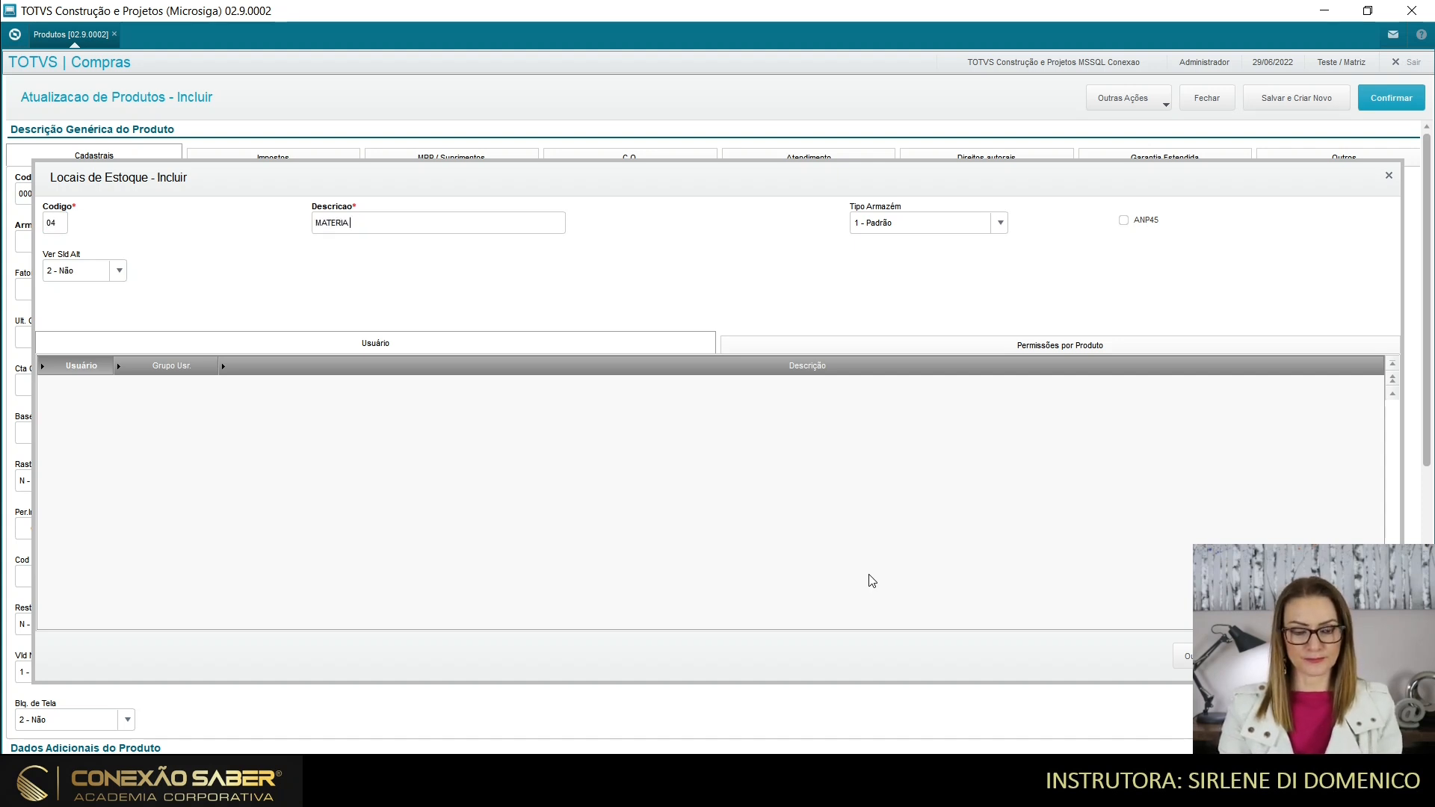
text(PRIMA)
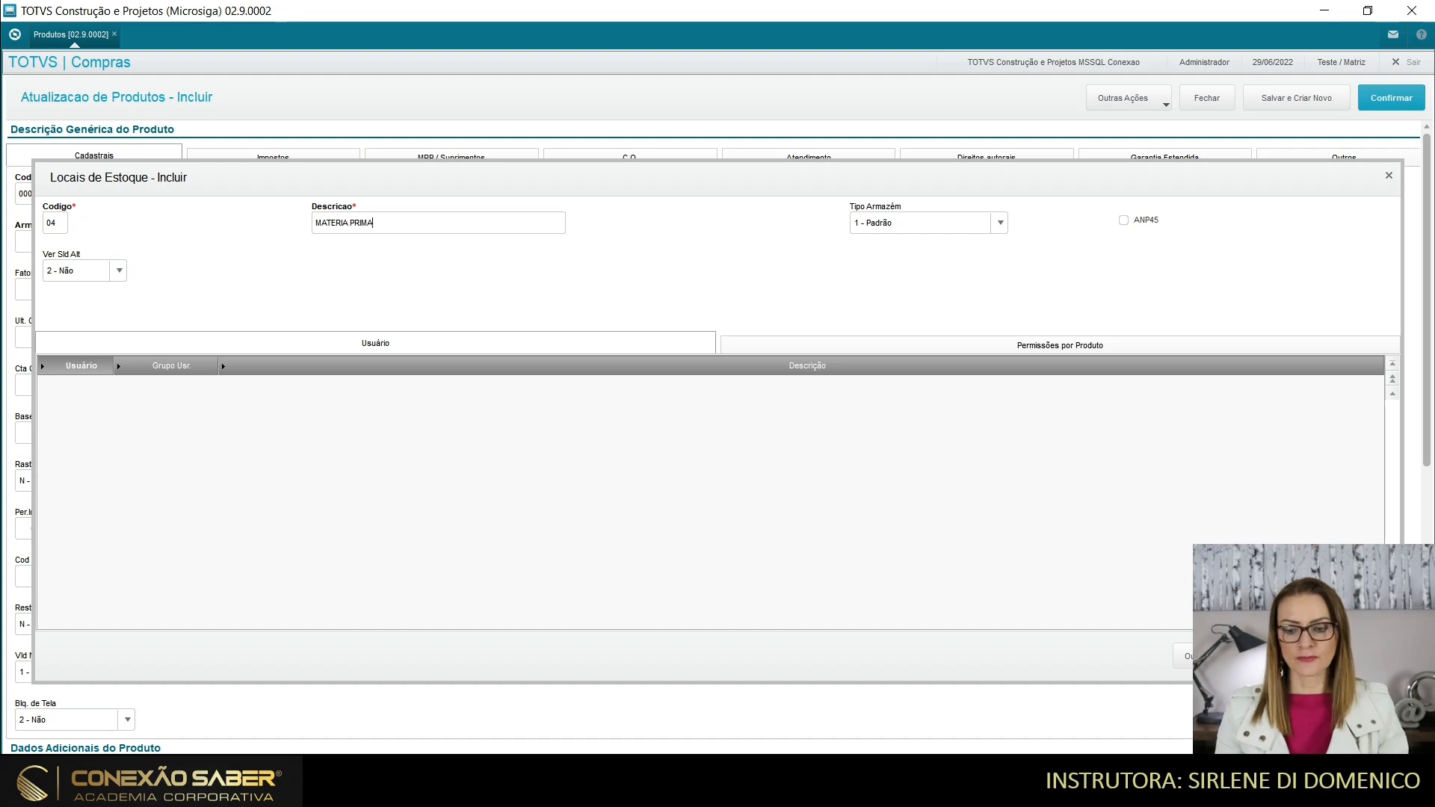
key(ctrl+s)
click(869, 473)
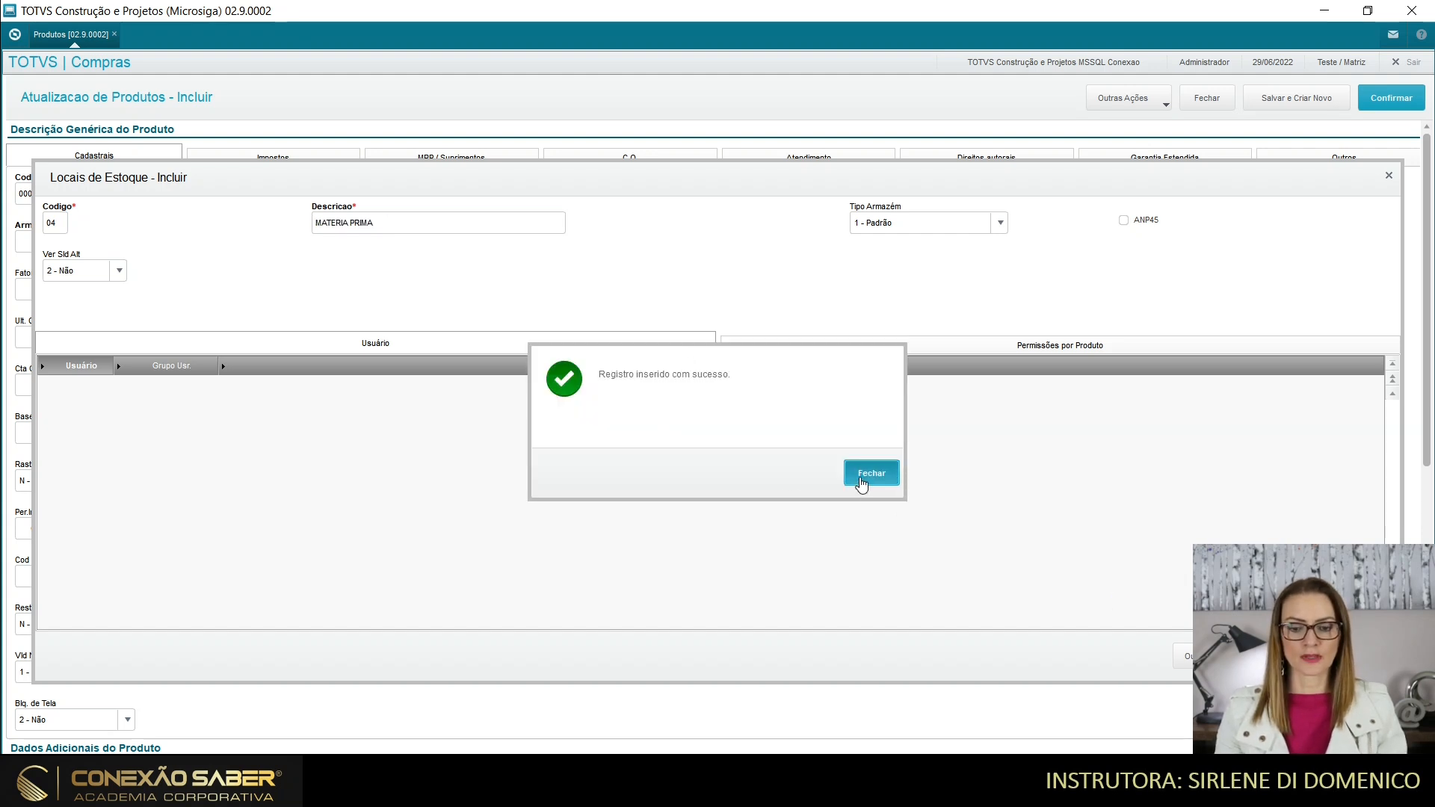
click(1008, 575)
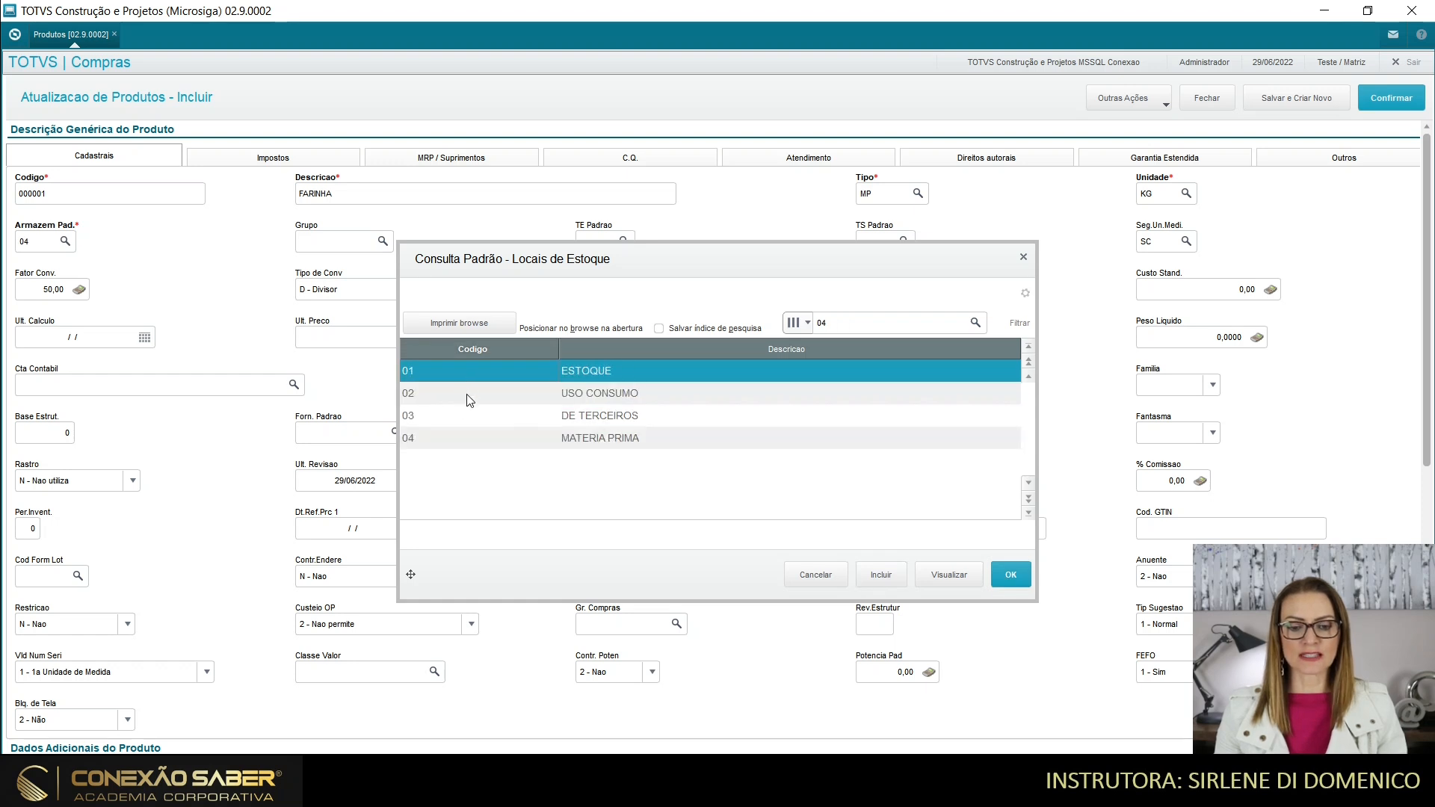
click(467, 433)
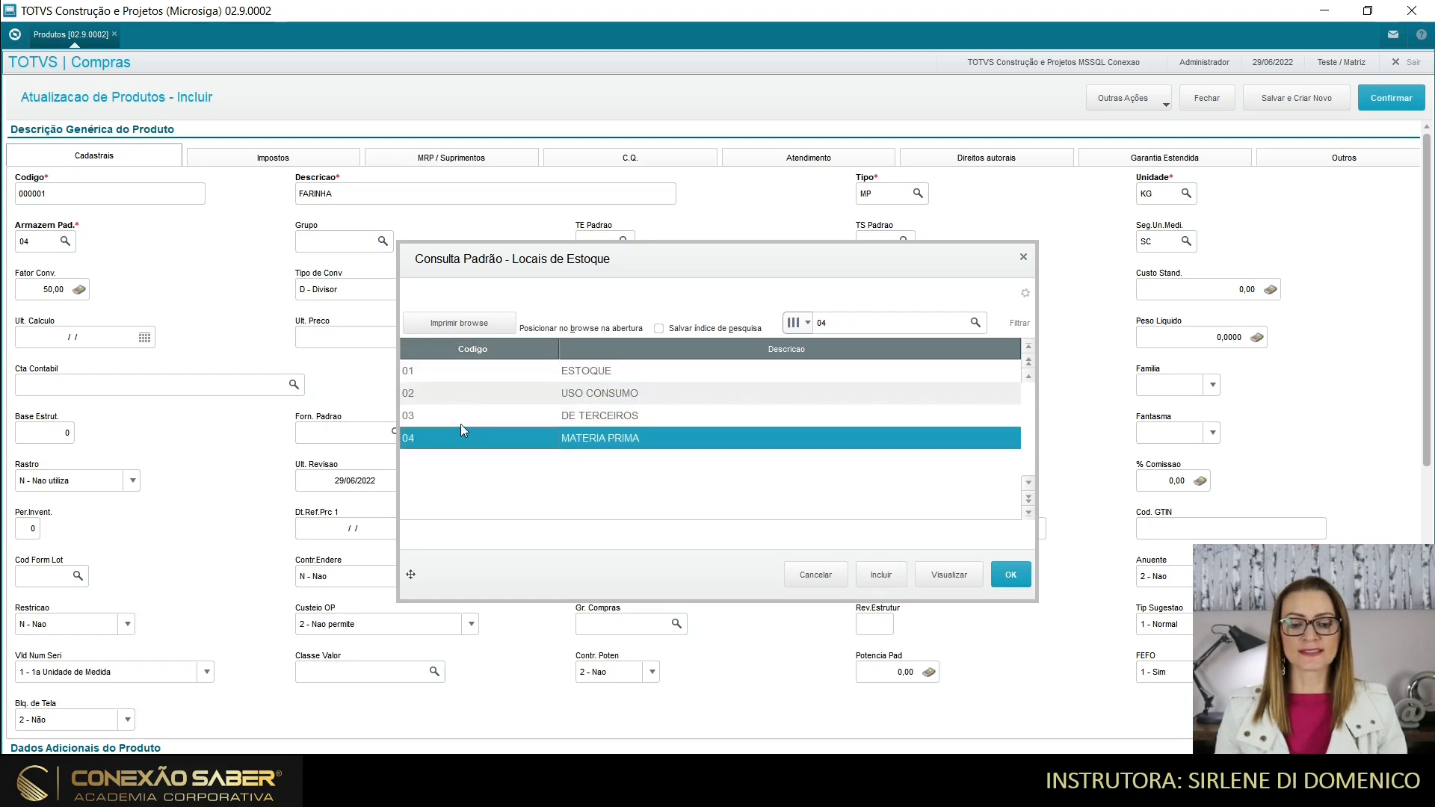
click(449, 419)
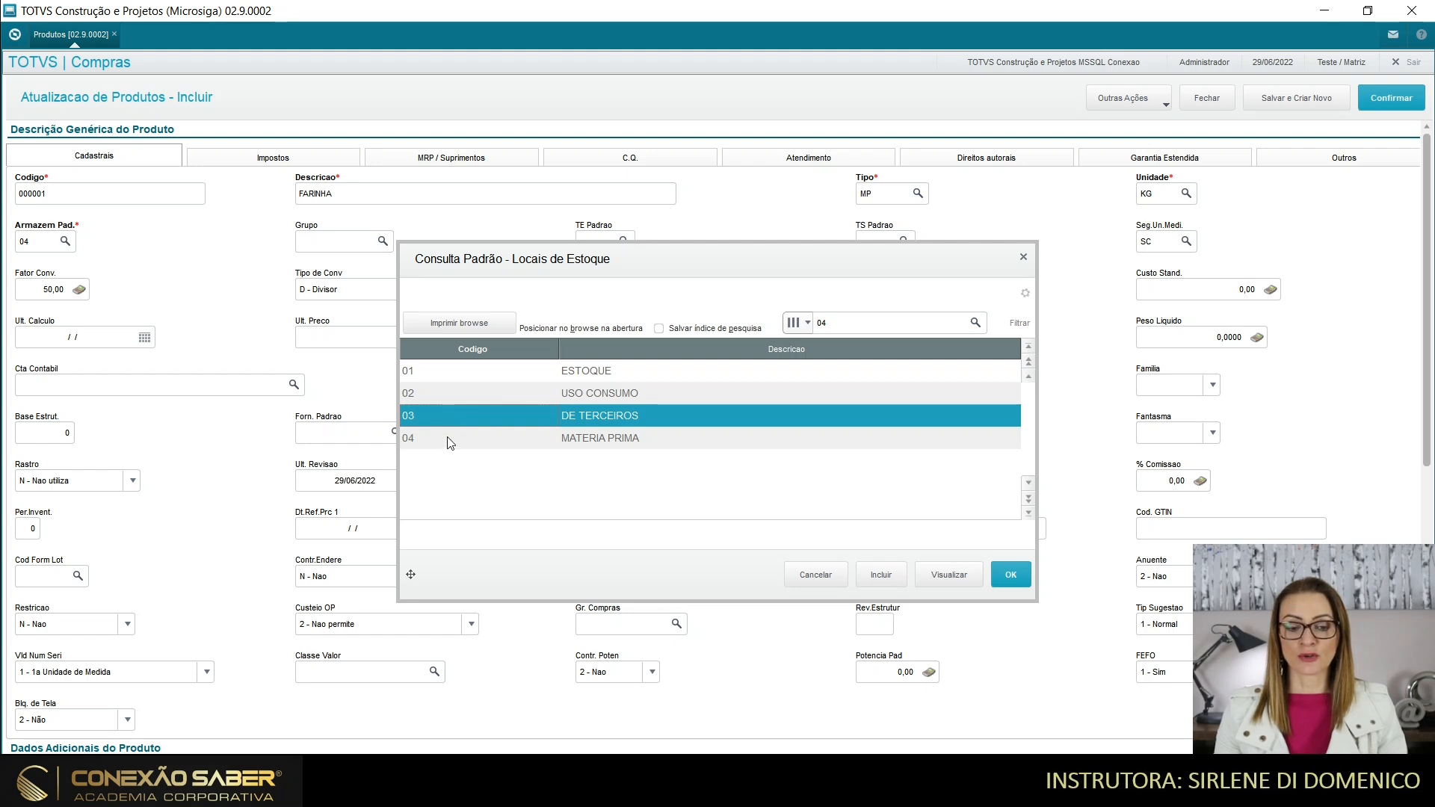
click(448, 439)
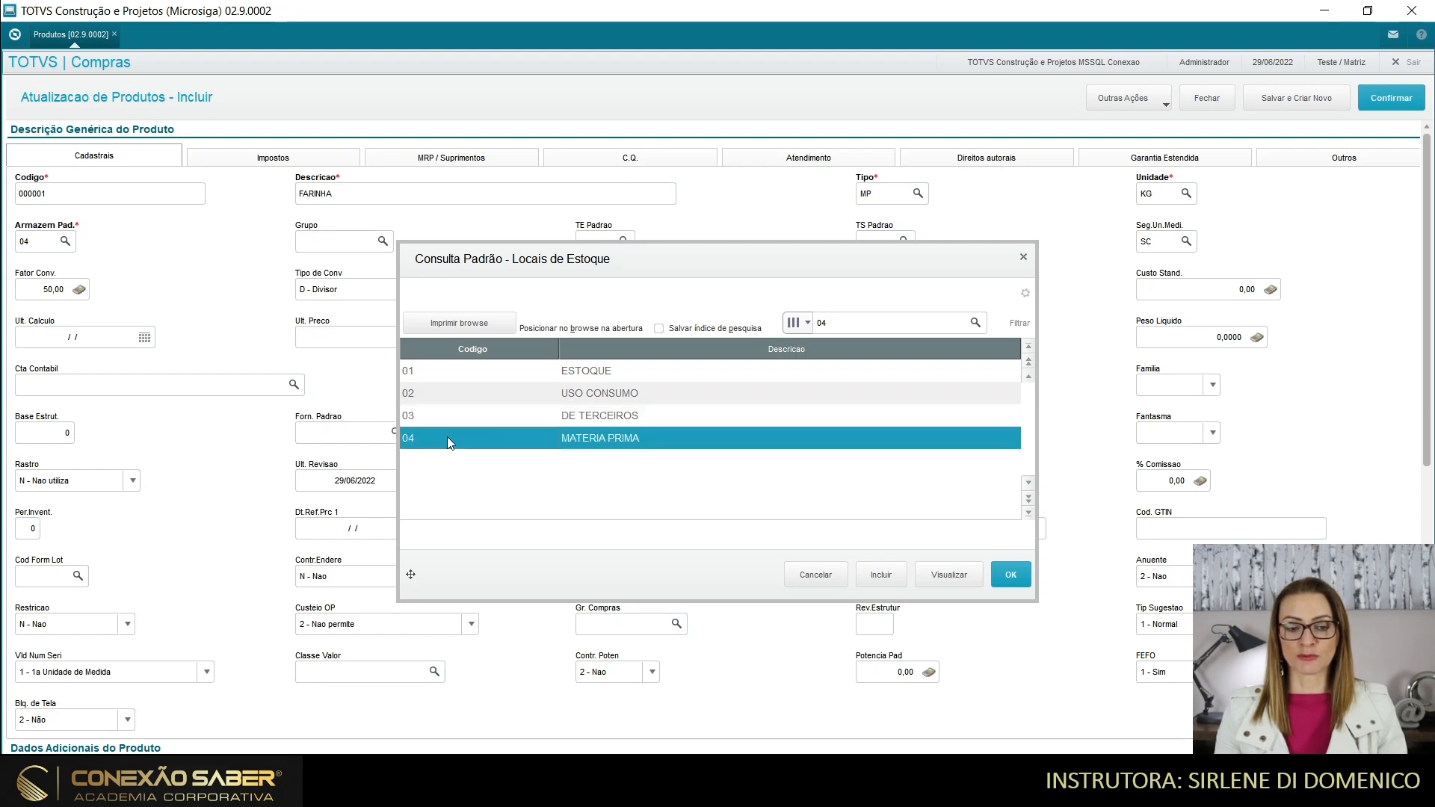
click(881, 575)
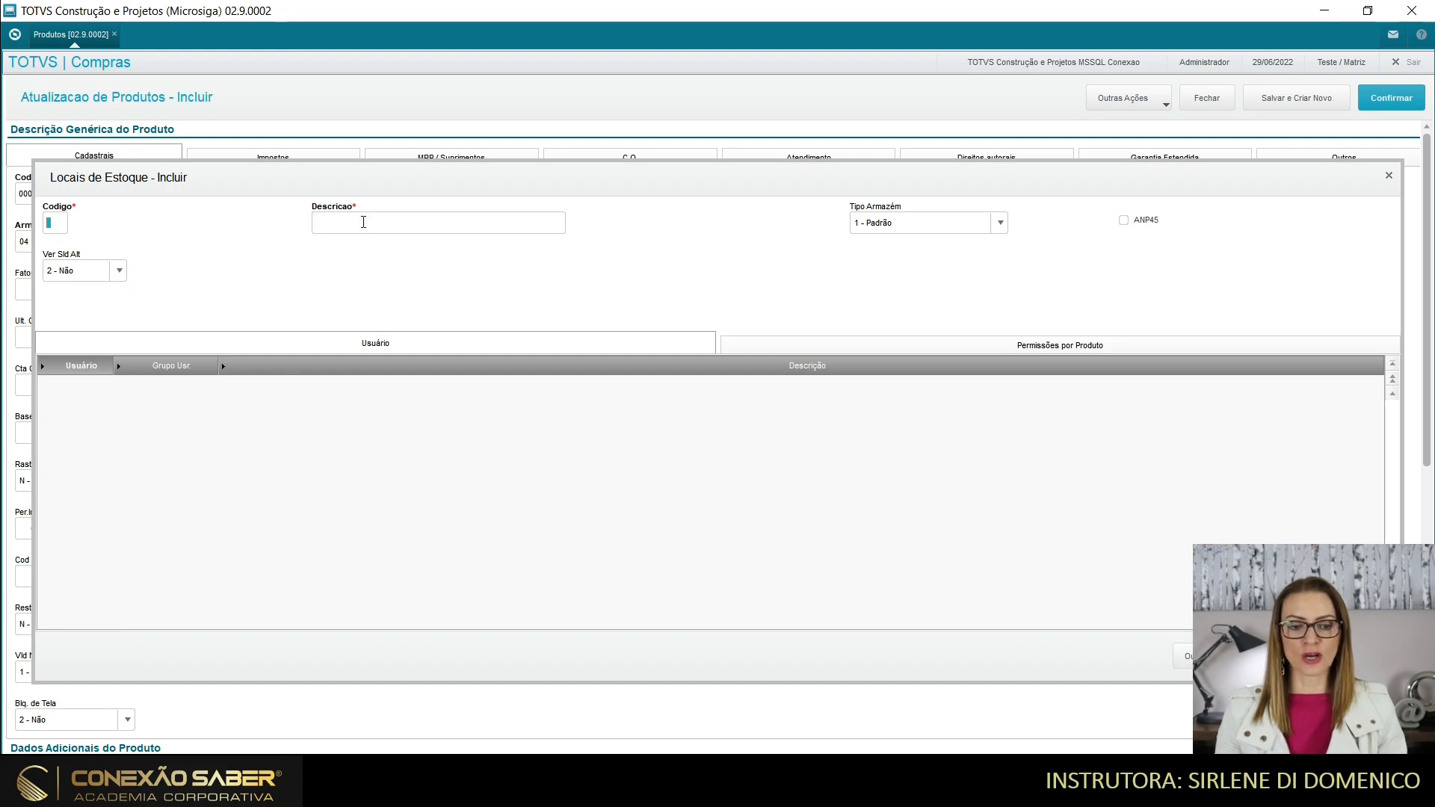
click(1363, 656)
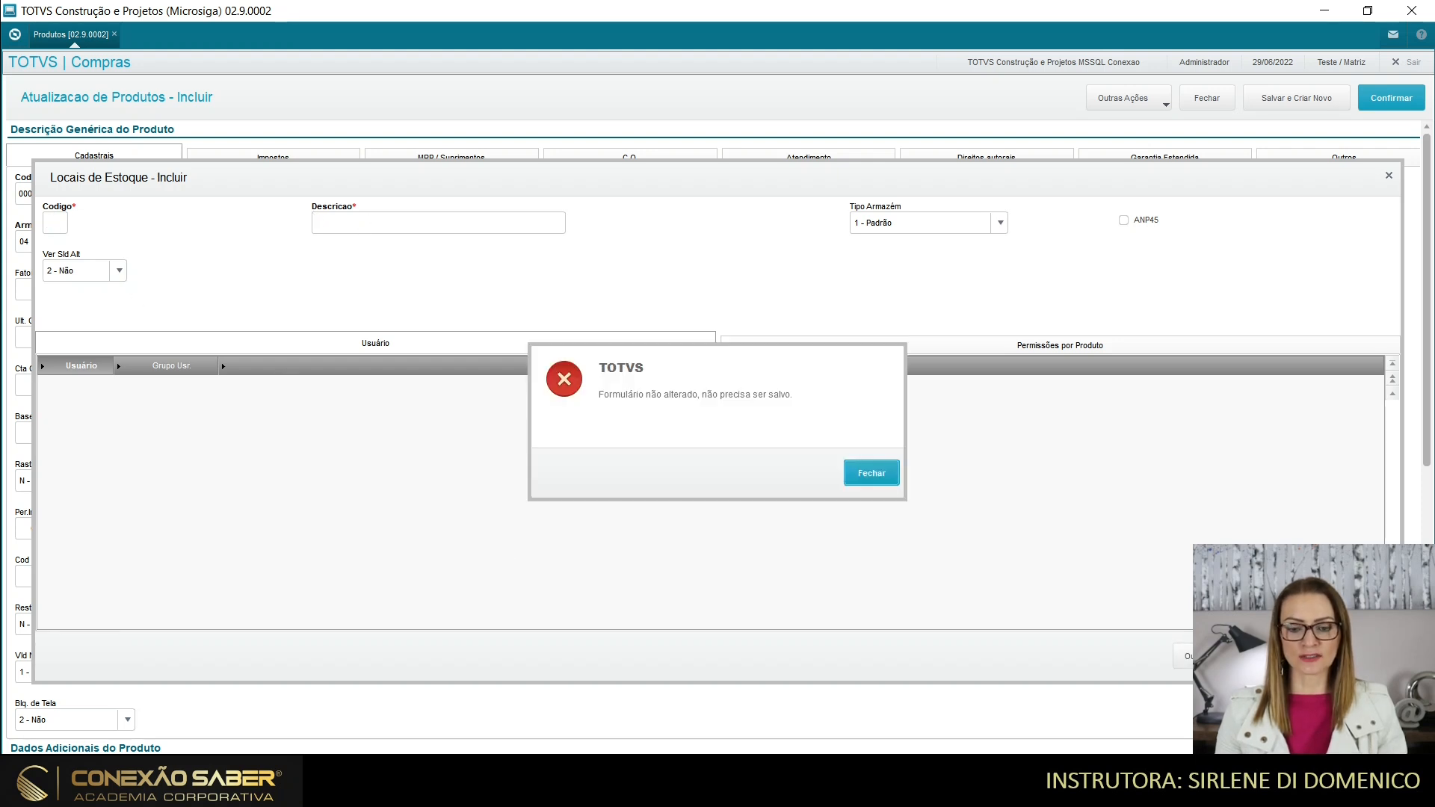
click(871, 473)
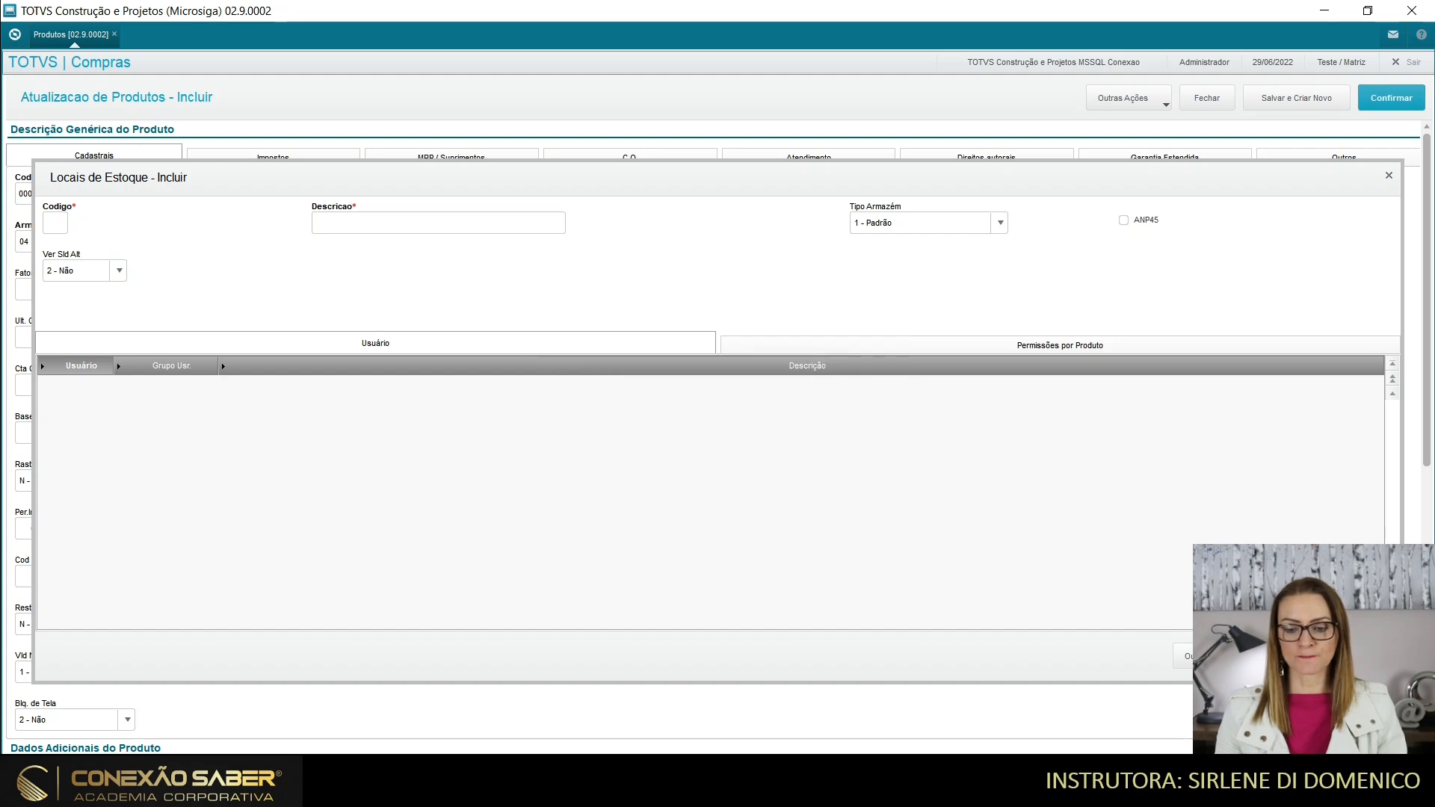
key(Escape)
click(814, 575)
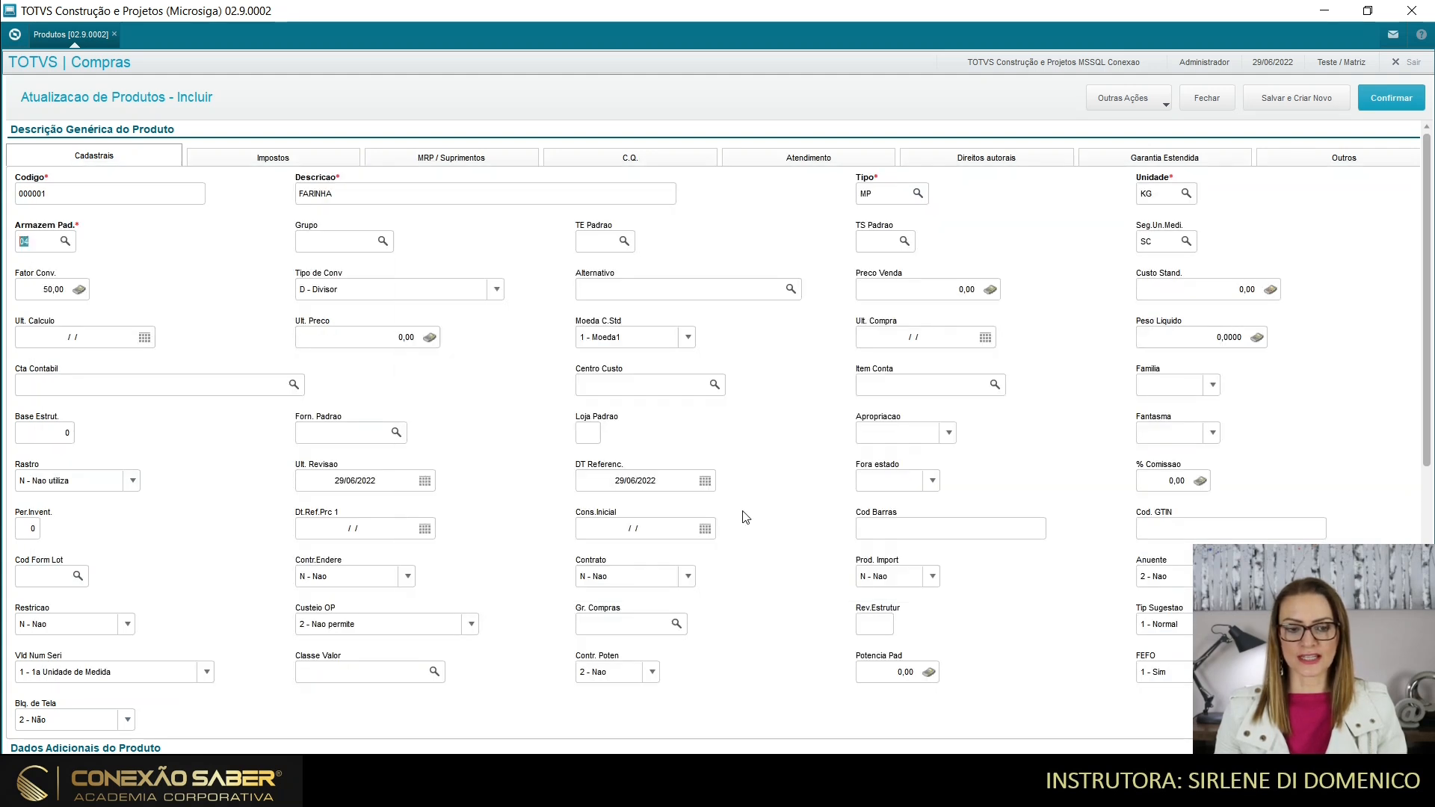
Set the product's group to 0010 (Matéria Prima) from the group lookup and keep Rastro at N - Nao utiliza
key(Tab)
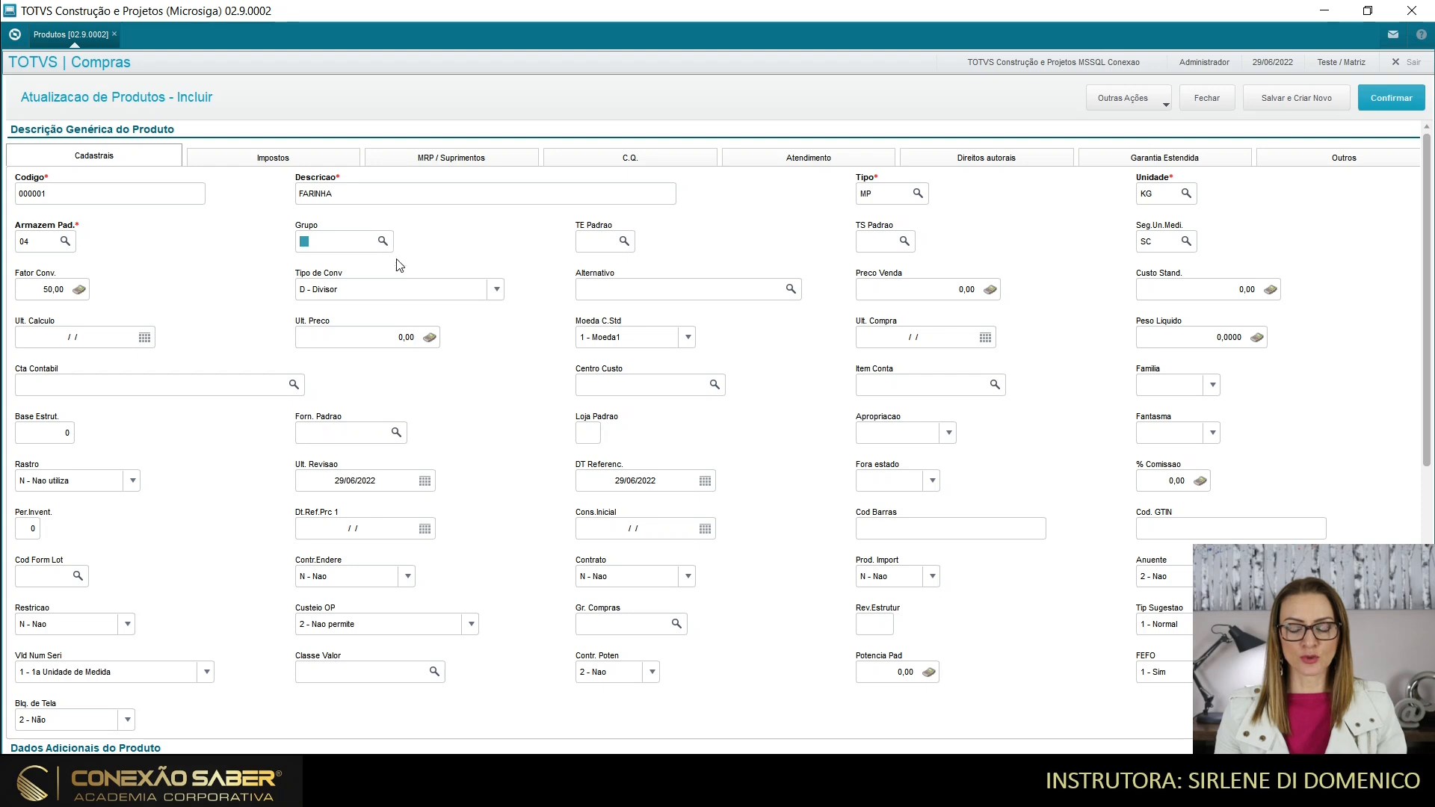
key(F3)
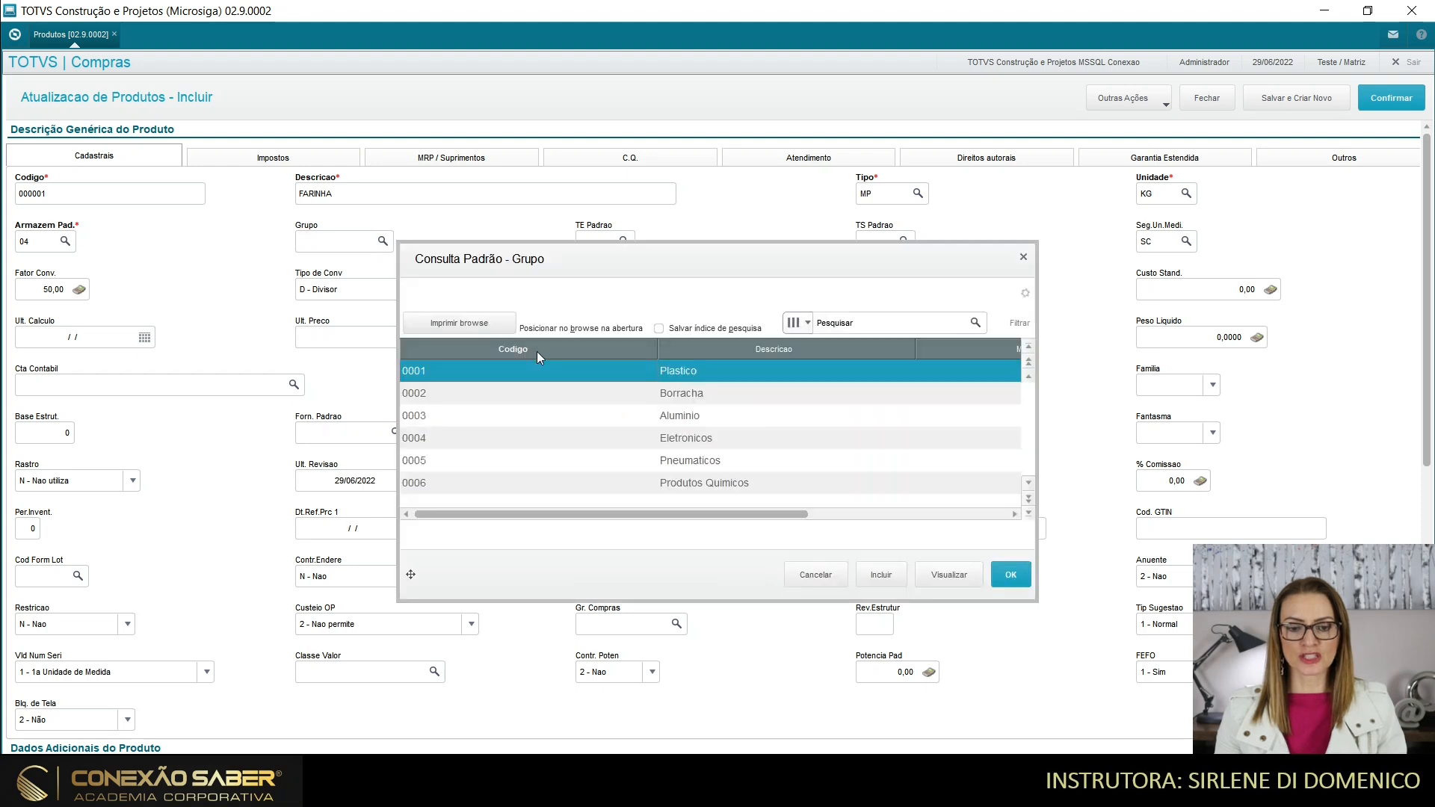
click(597, 447)
key(Down)
key(Down)
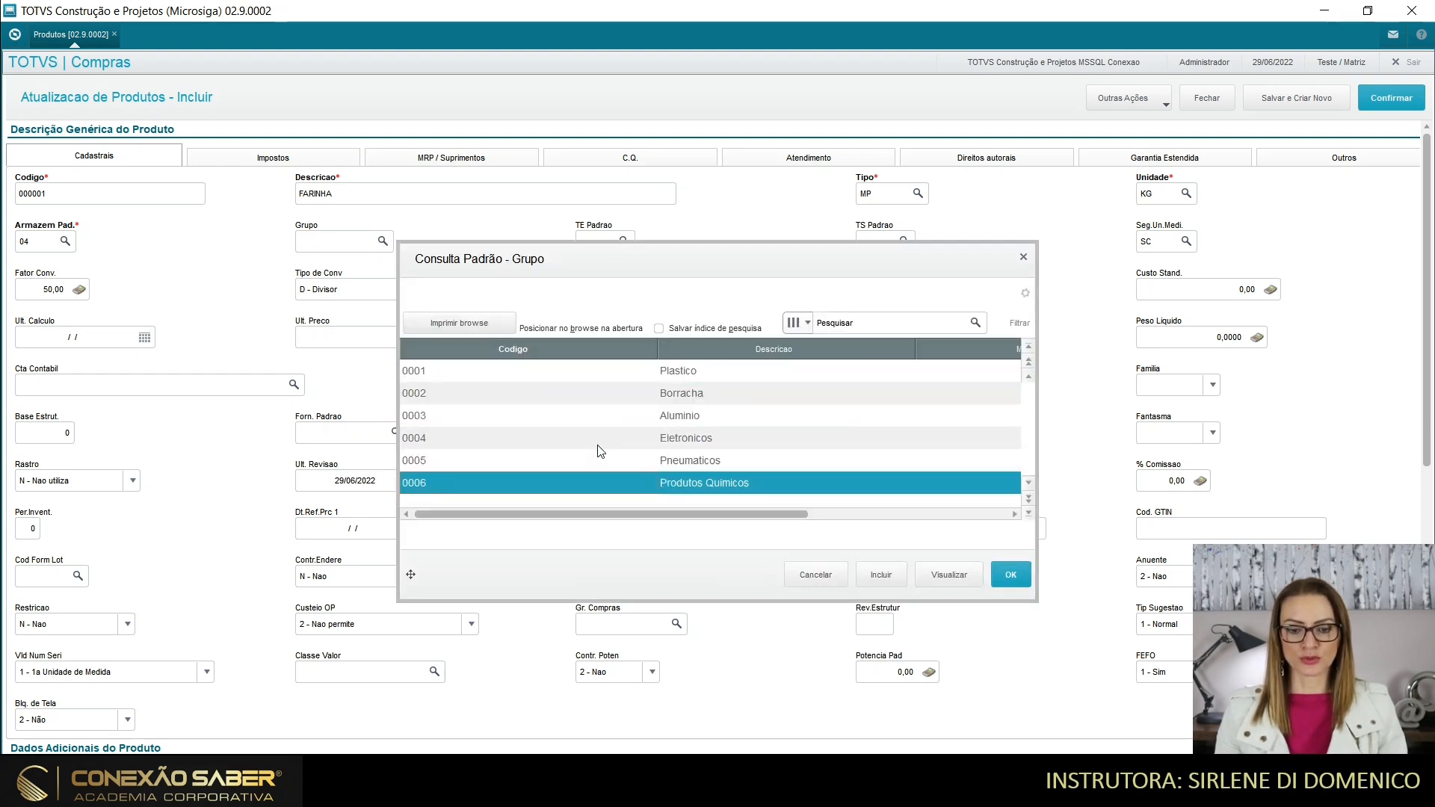
key(Down)
key(Down)
key(Down)
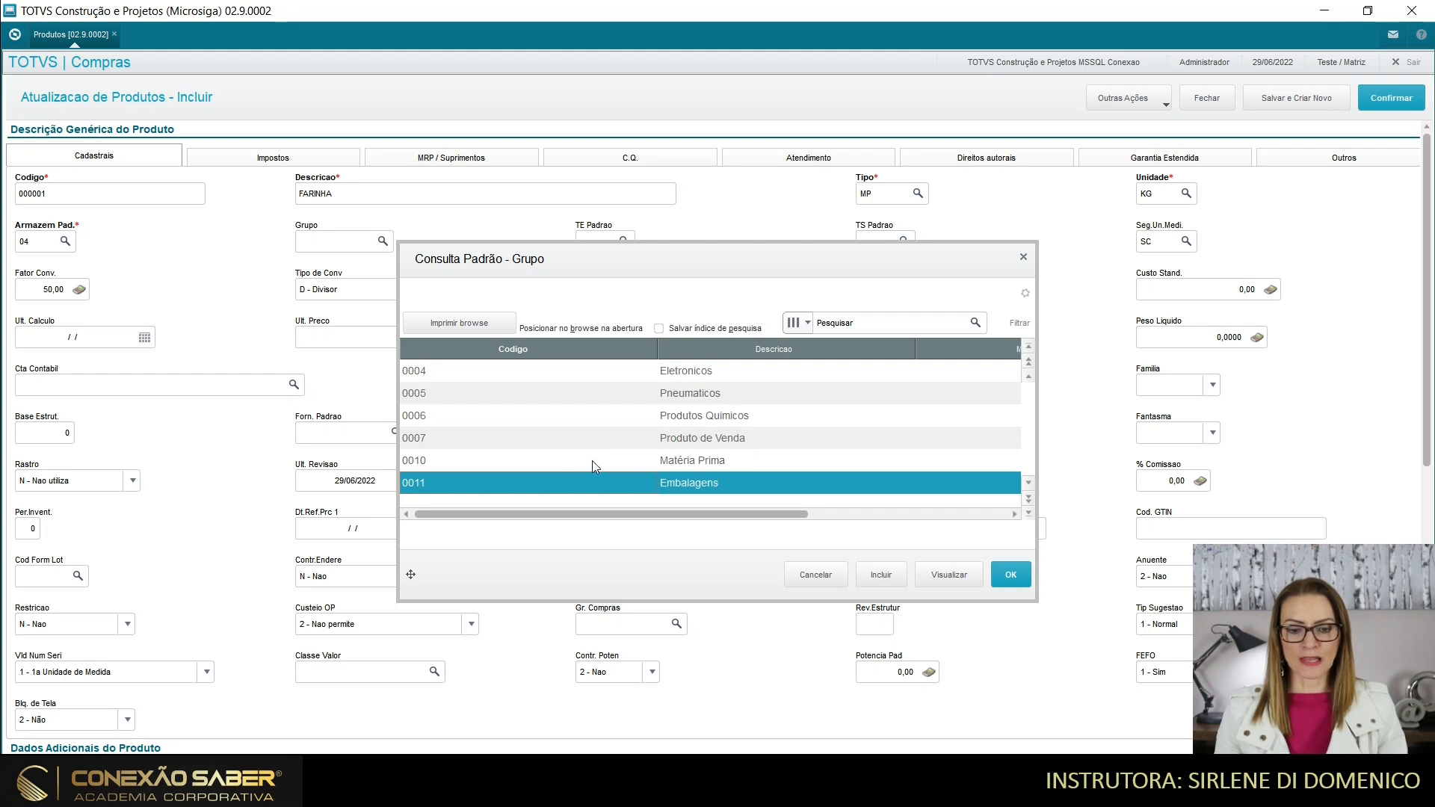
click(592, 460)
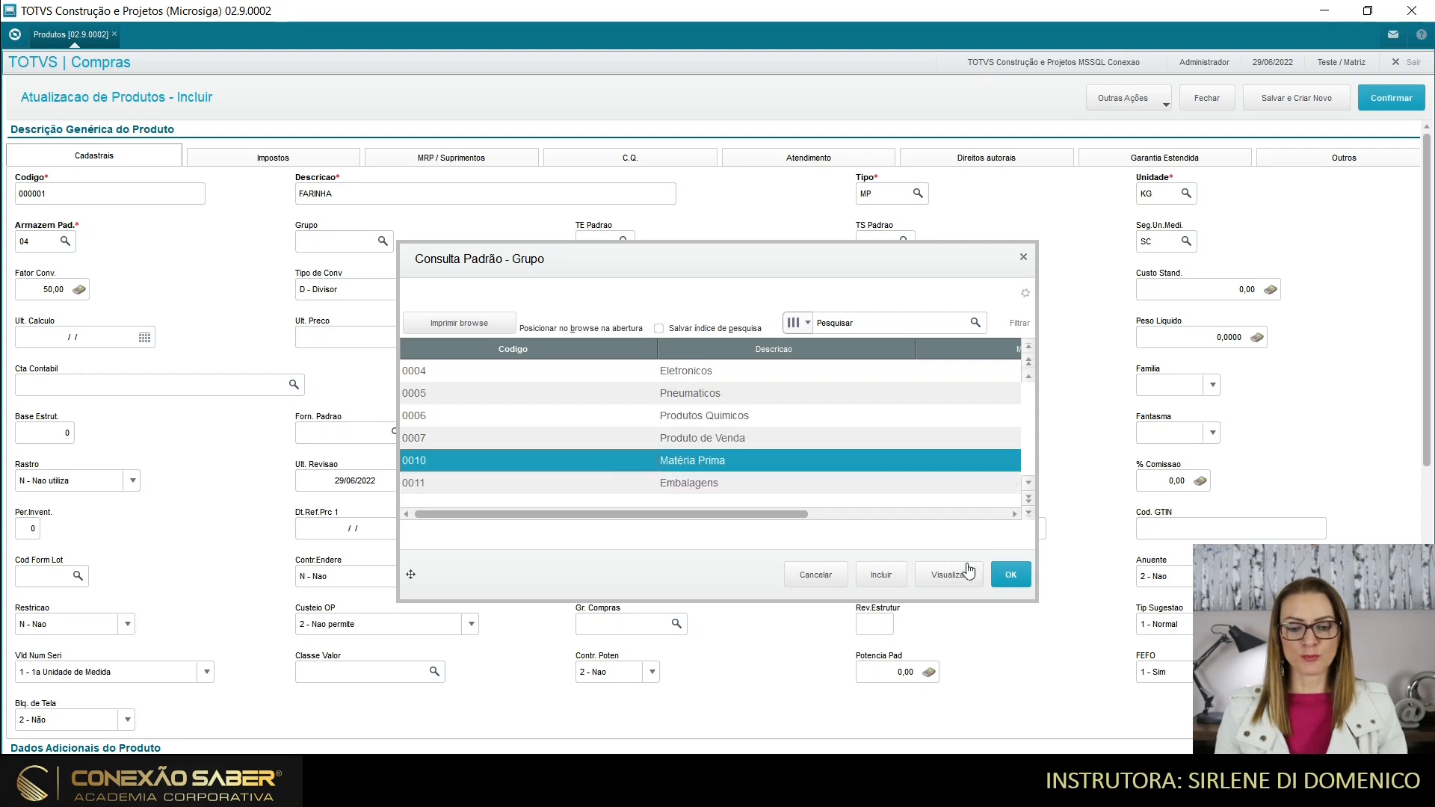
click(1009, 576)
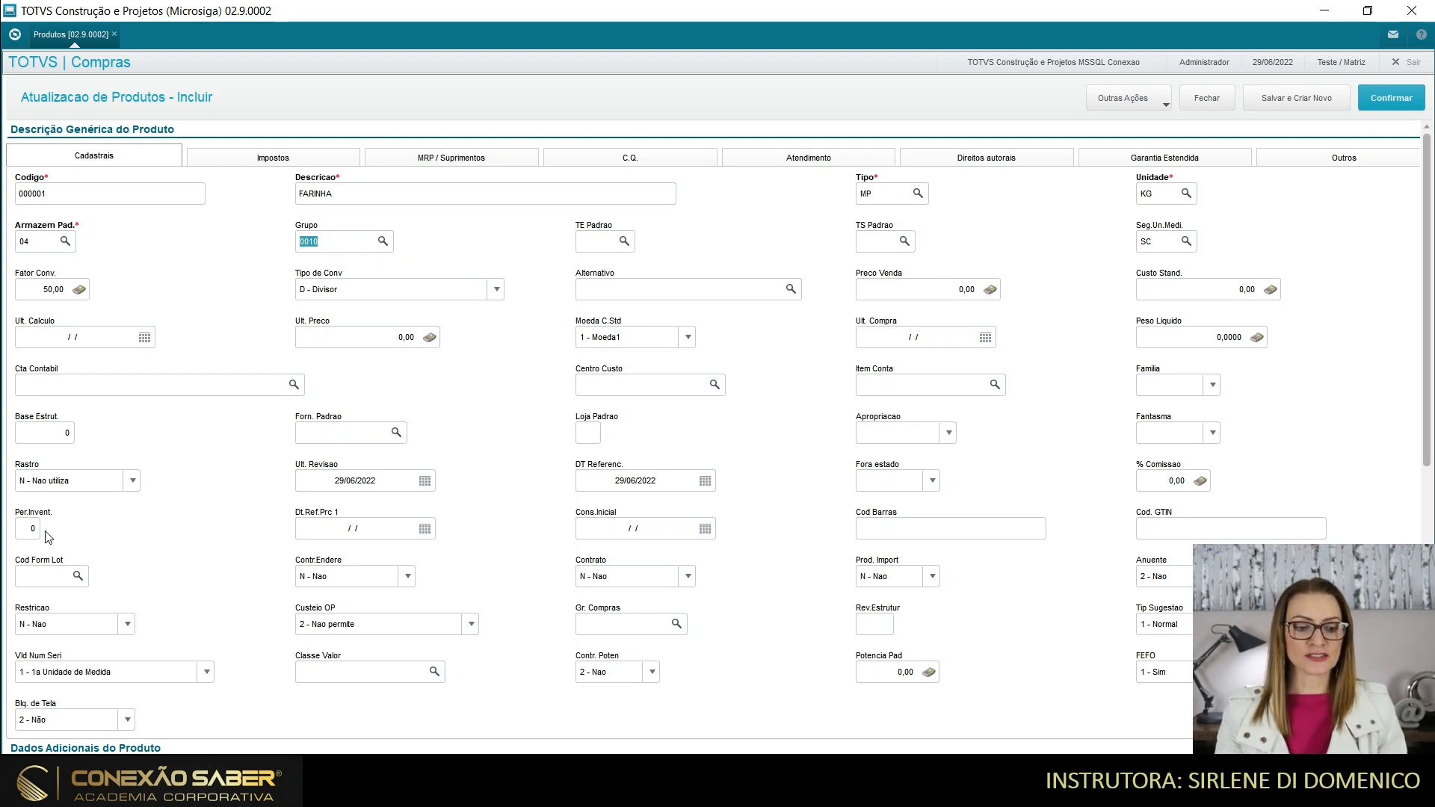
click(71, 490)
click(91, 490)
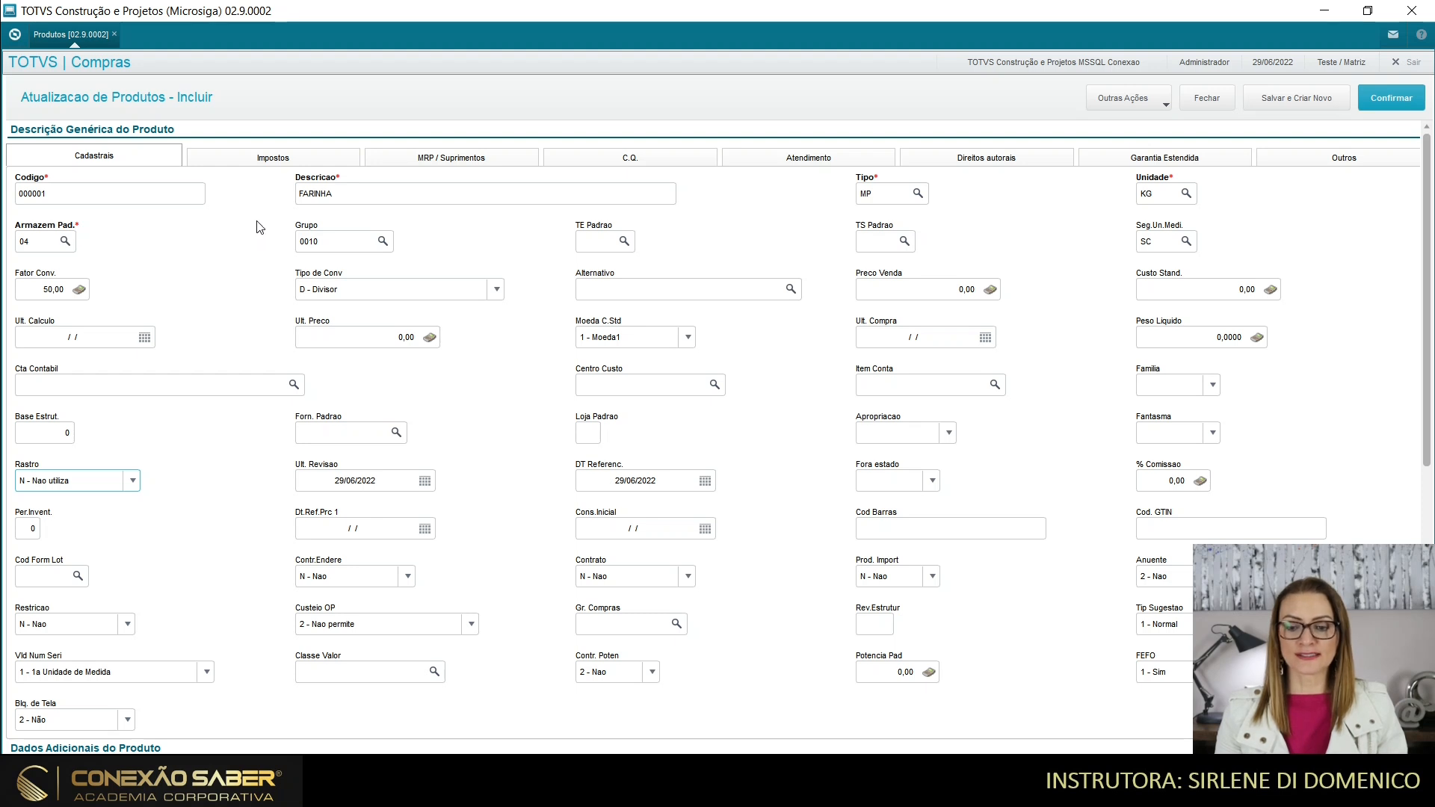
In the product's tax data, search the TEC lookup for the Pos.IPI/NCM field by description for FARINHA
click(270, 166)
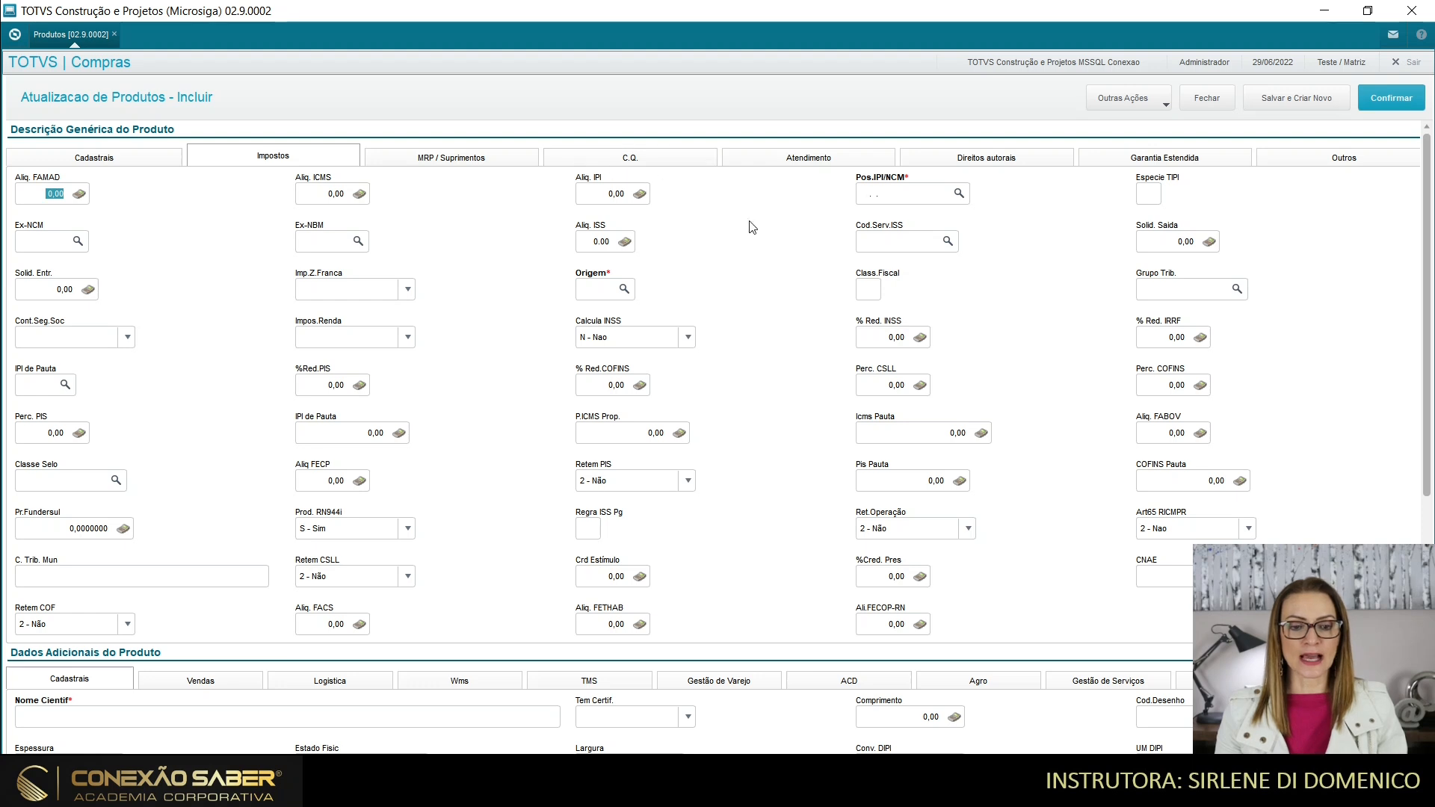
click(959, 195)
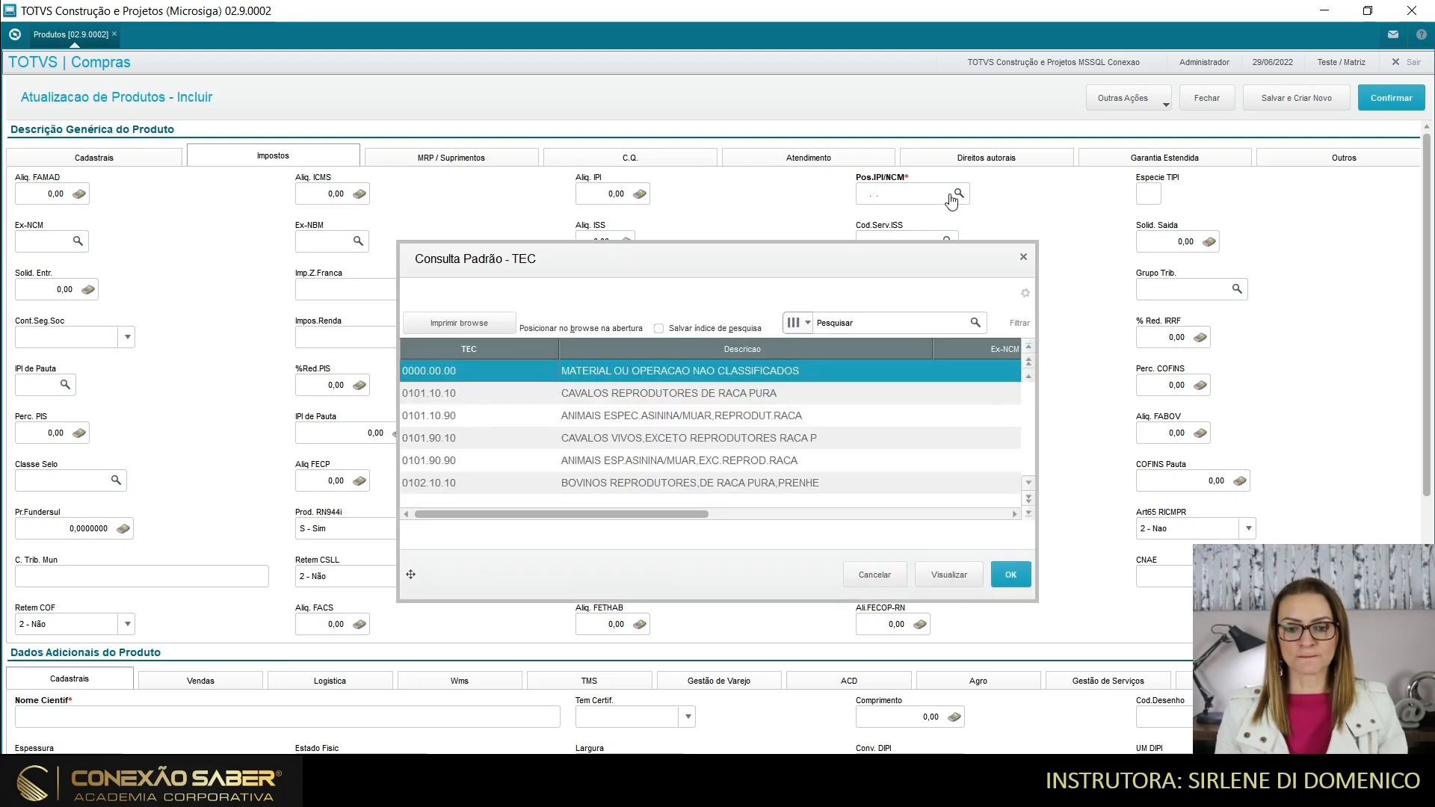
click(795, 323)
click(831, 428)
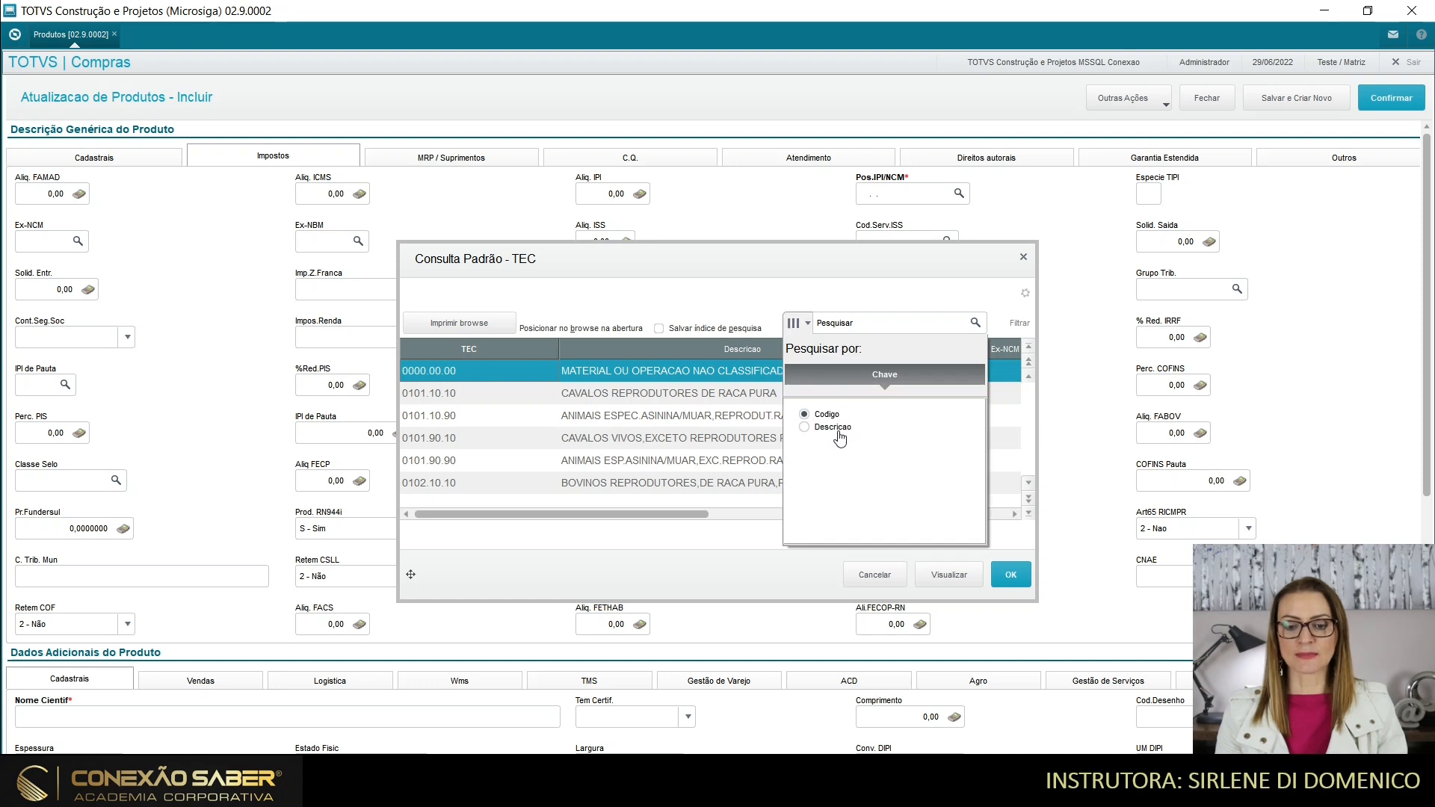
click(786, 319)
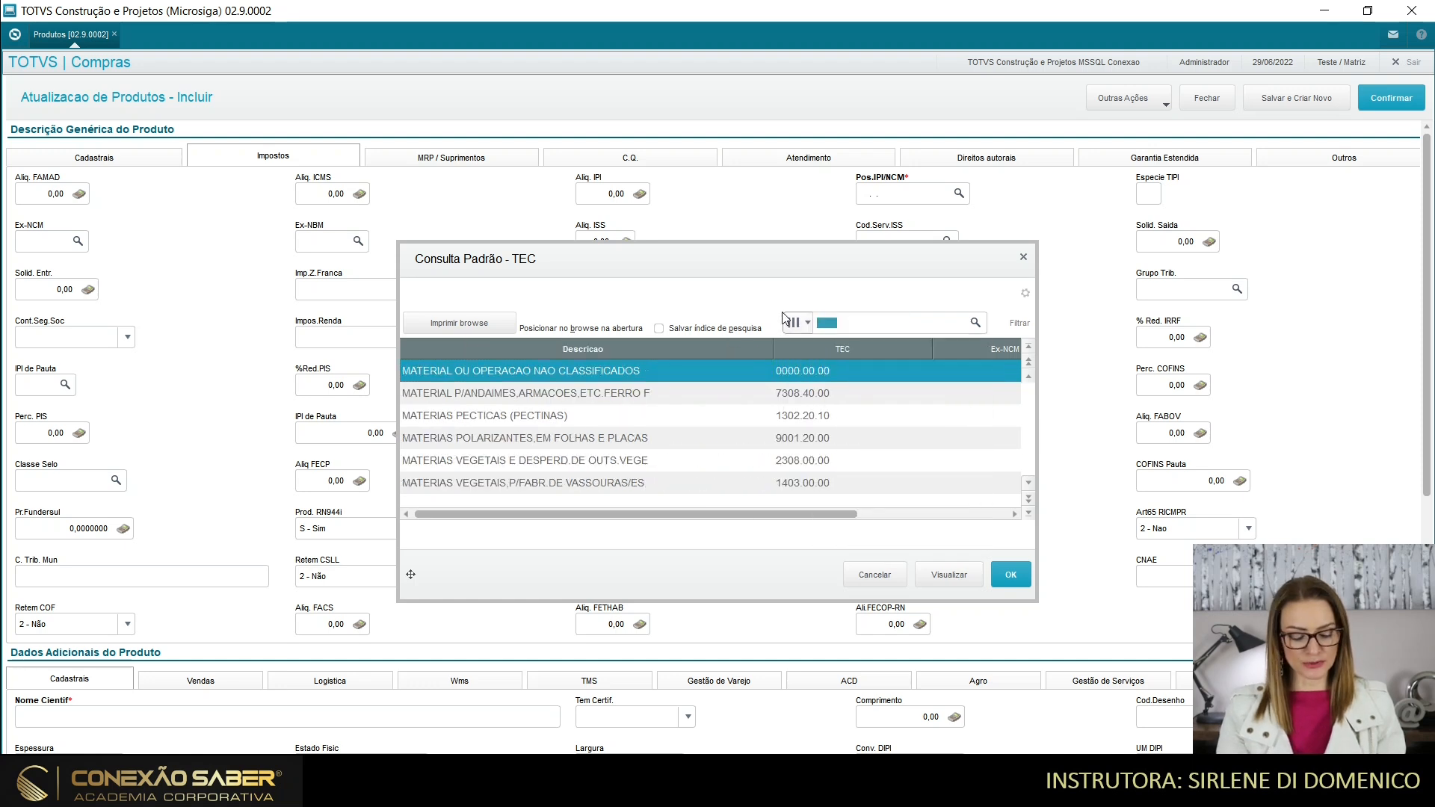
text(FARINHA)
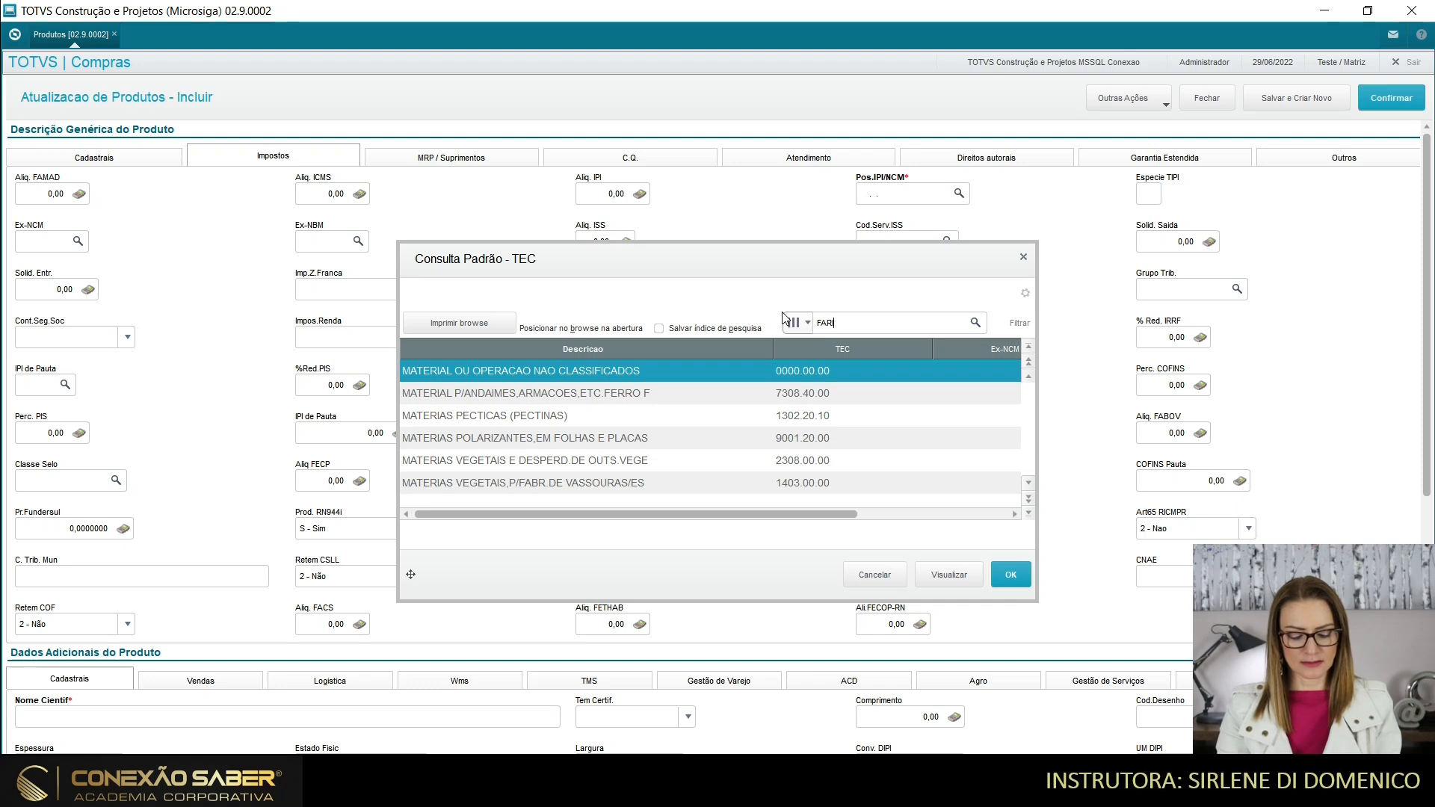
click(975, 322)
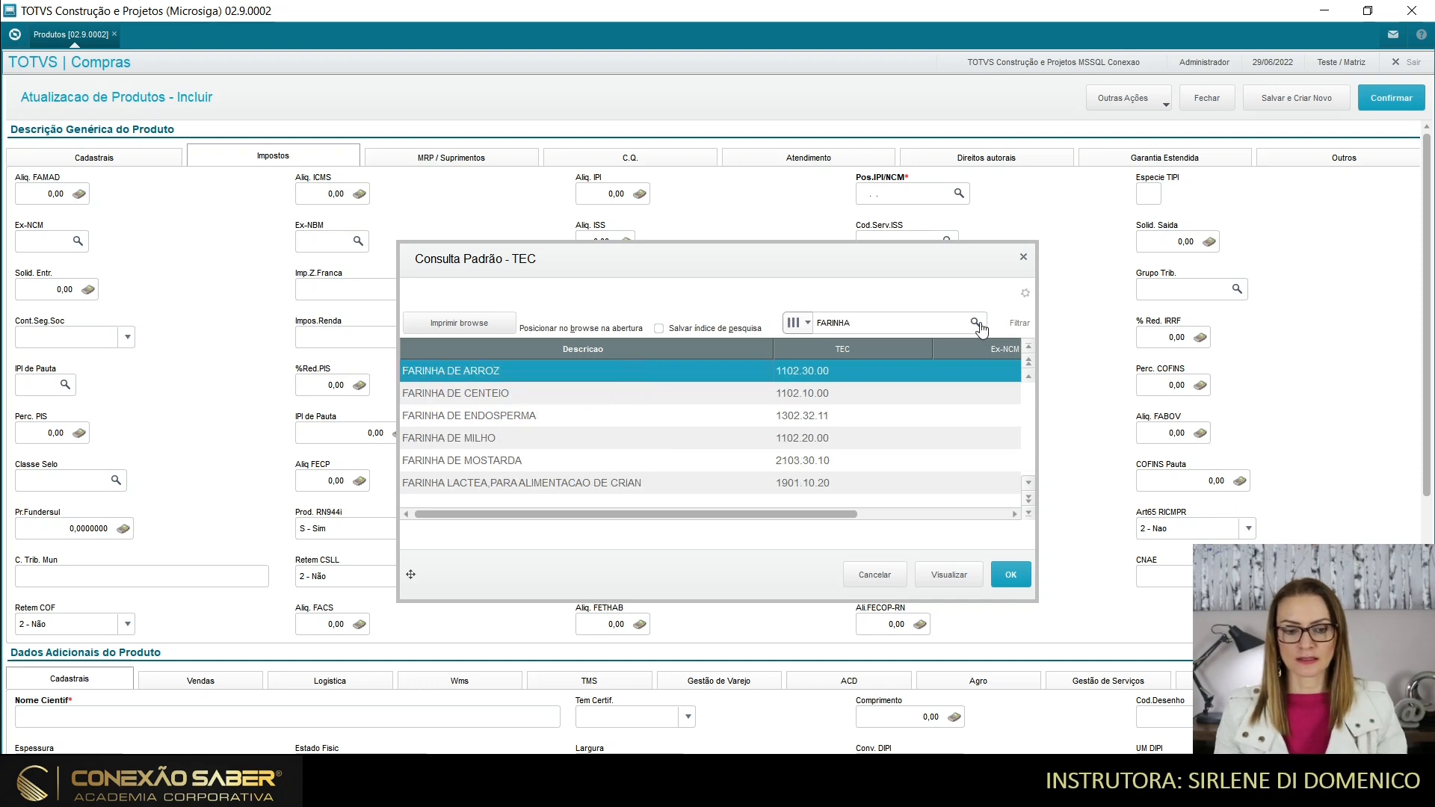
Set the product's Pos.IPI/NCM to 1101.00.10 (FARINHAS DE TRIGO) from the TEC search results
click(471, 467)
scroll(474, 463, down, 3)
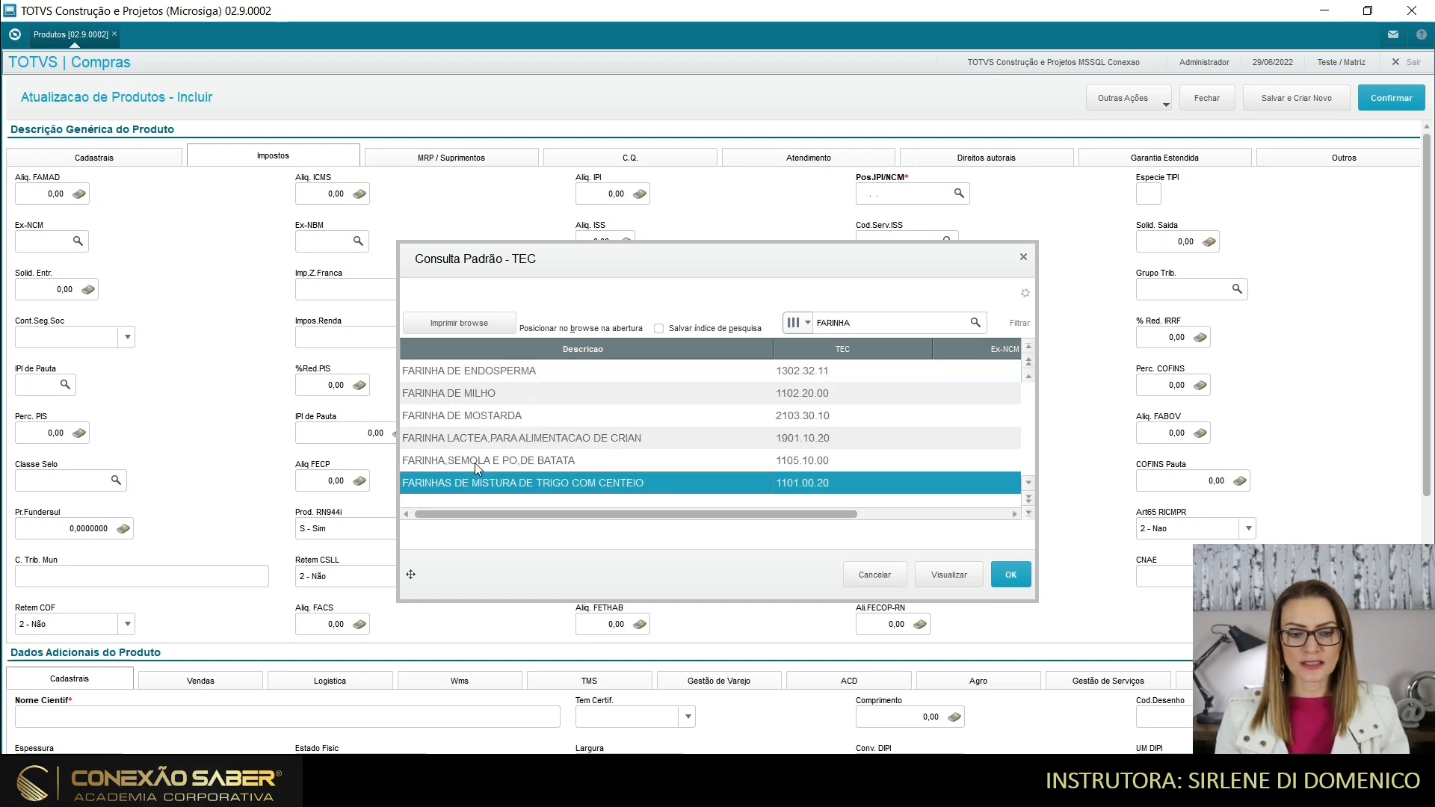
click(473, 463)
scroll(477, 465, down, 5)
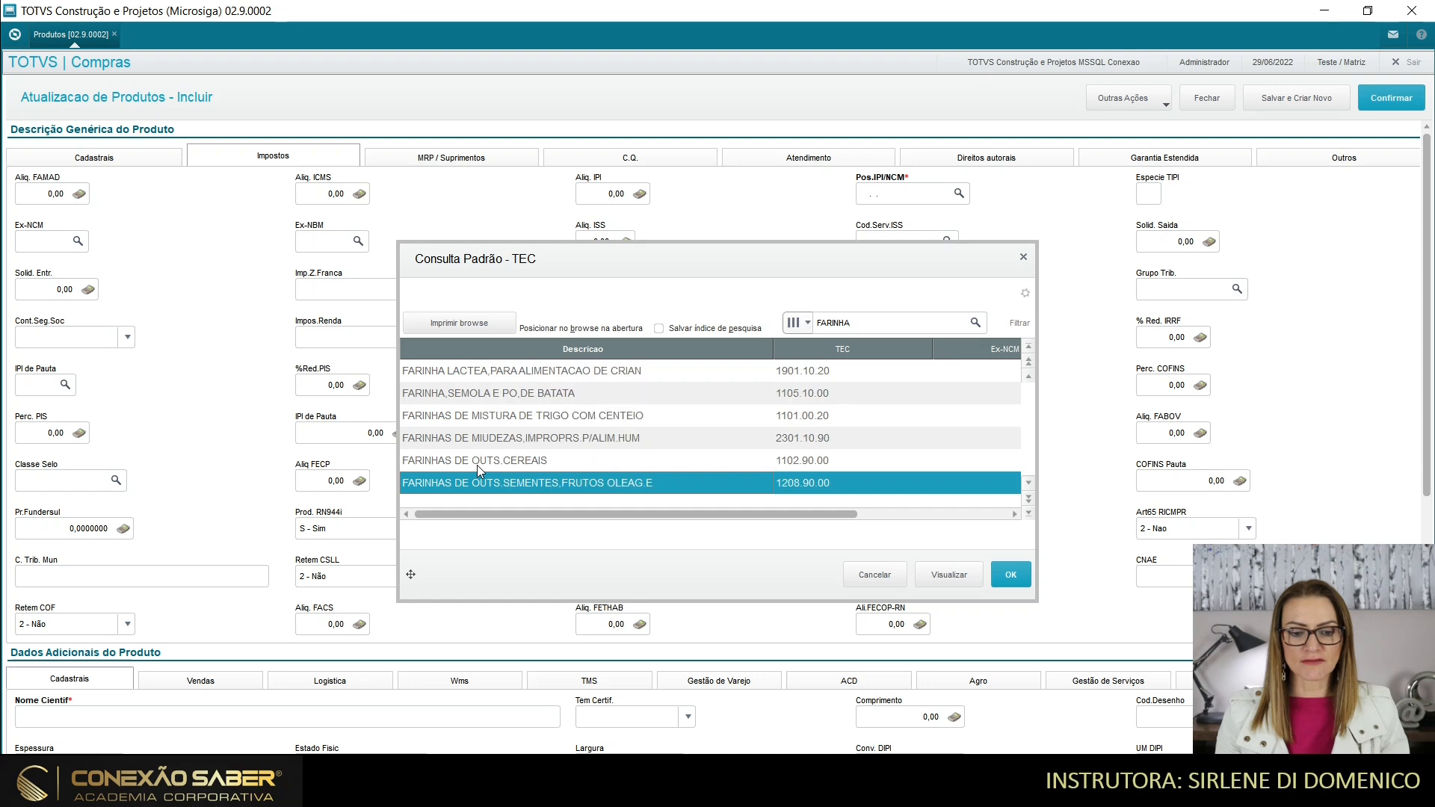
scroll(477, 464, down, 1)
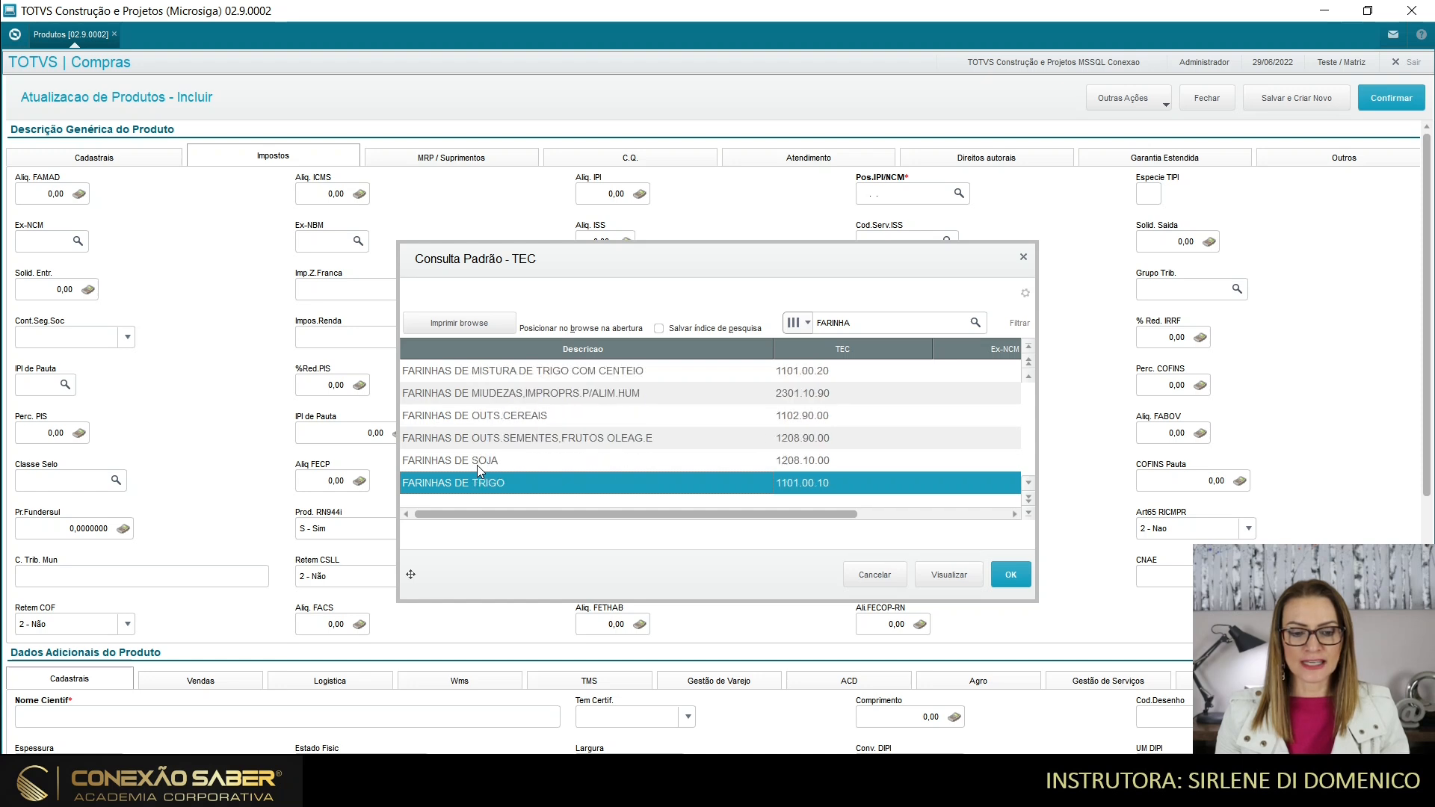
click(1011, 575)
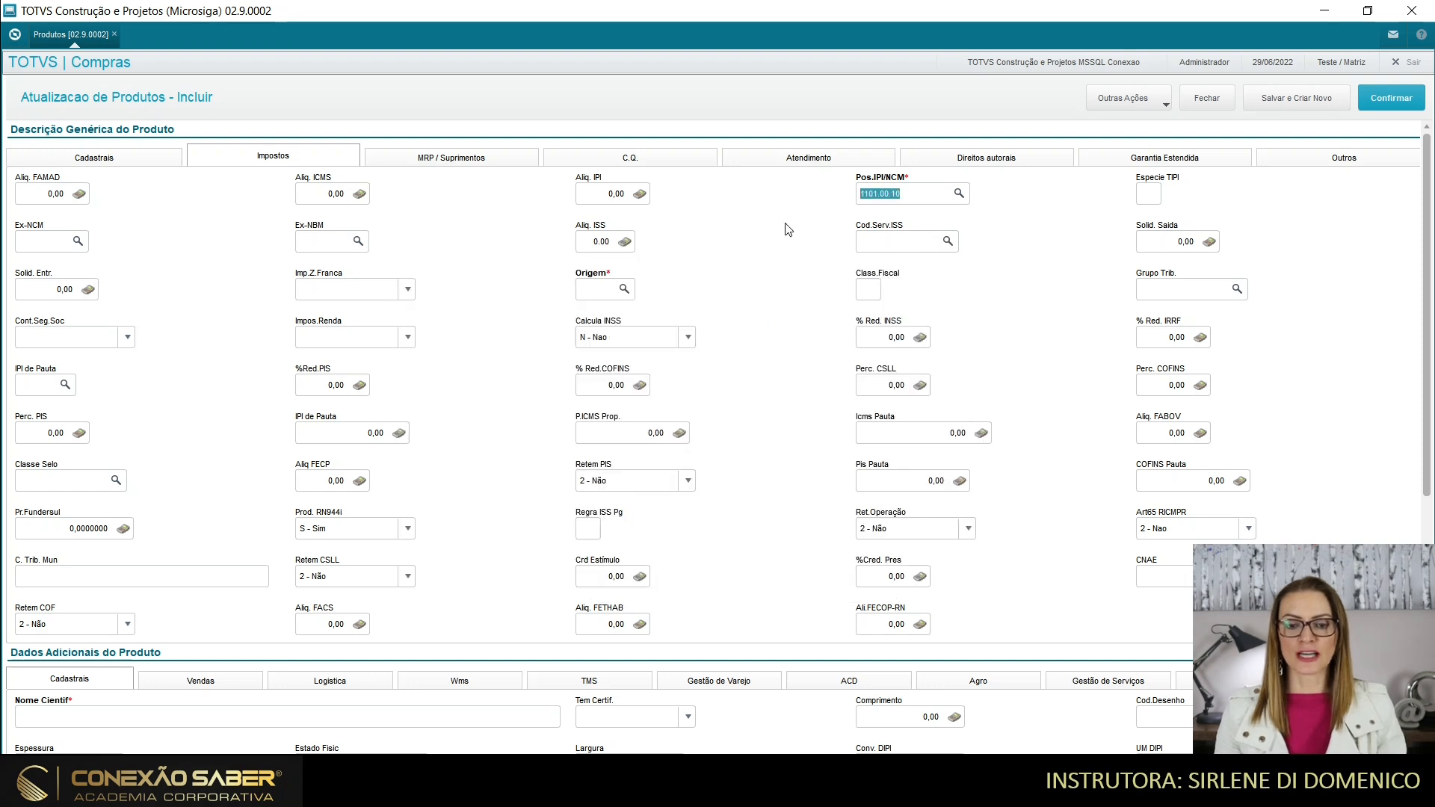
Set the product's Origem to 0 (Nacional) from the system table lookup
click(606, 193)
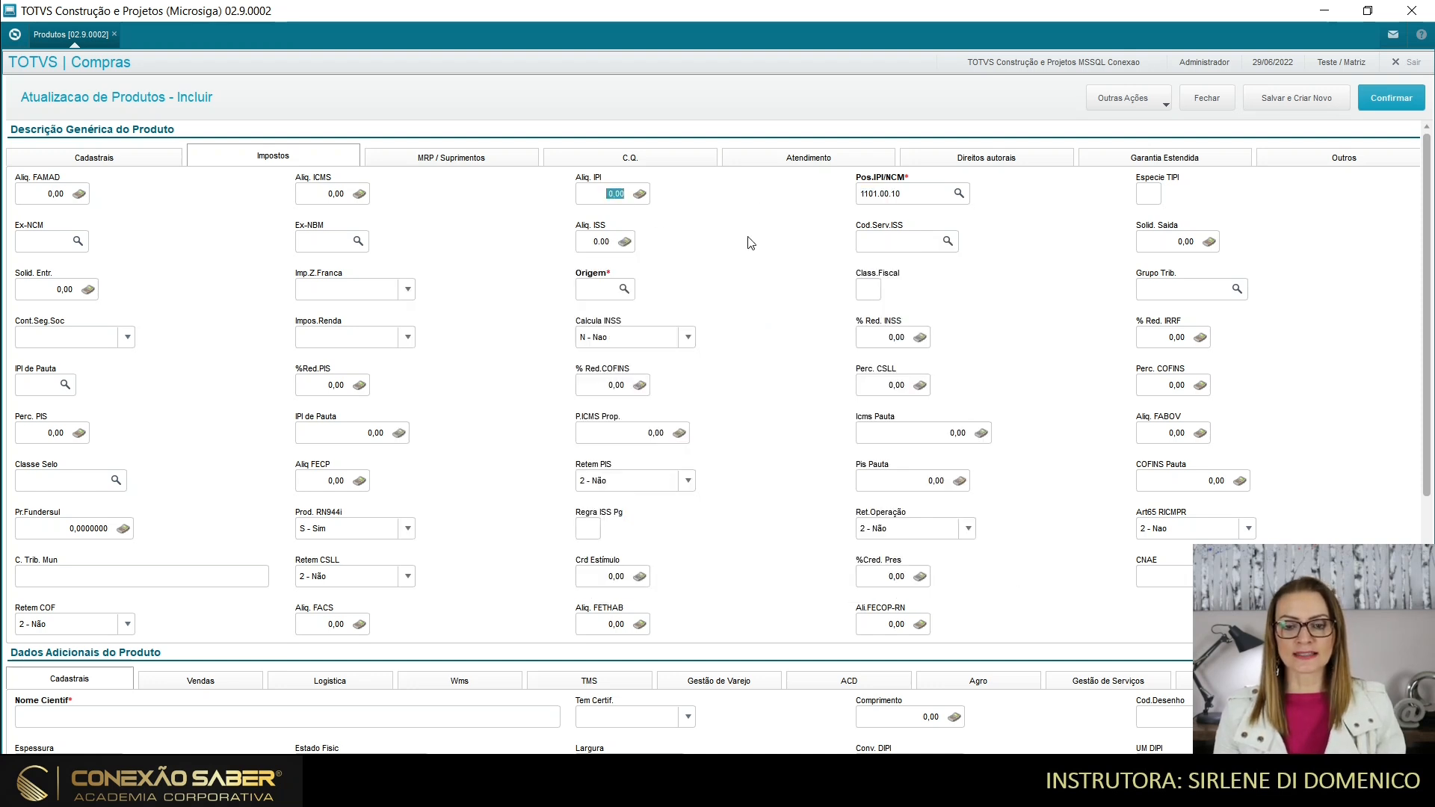
click(601, 289)
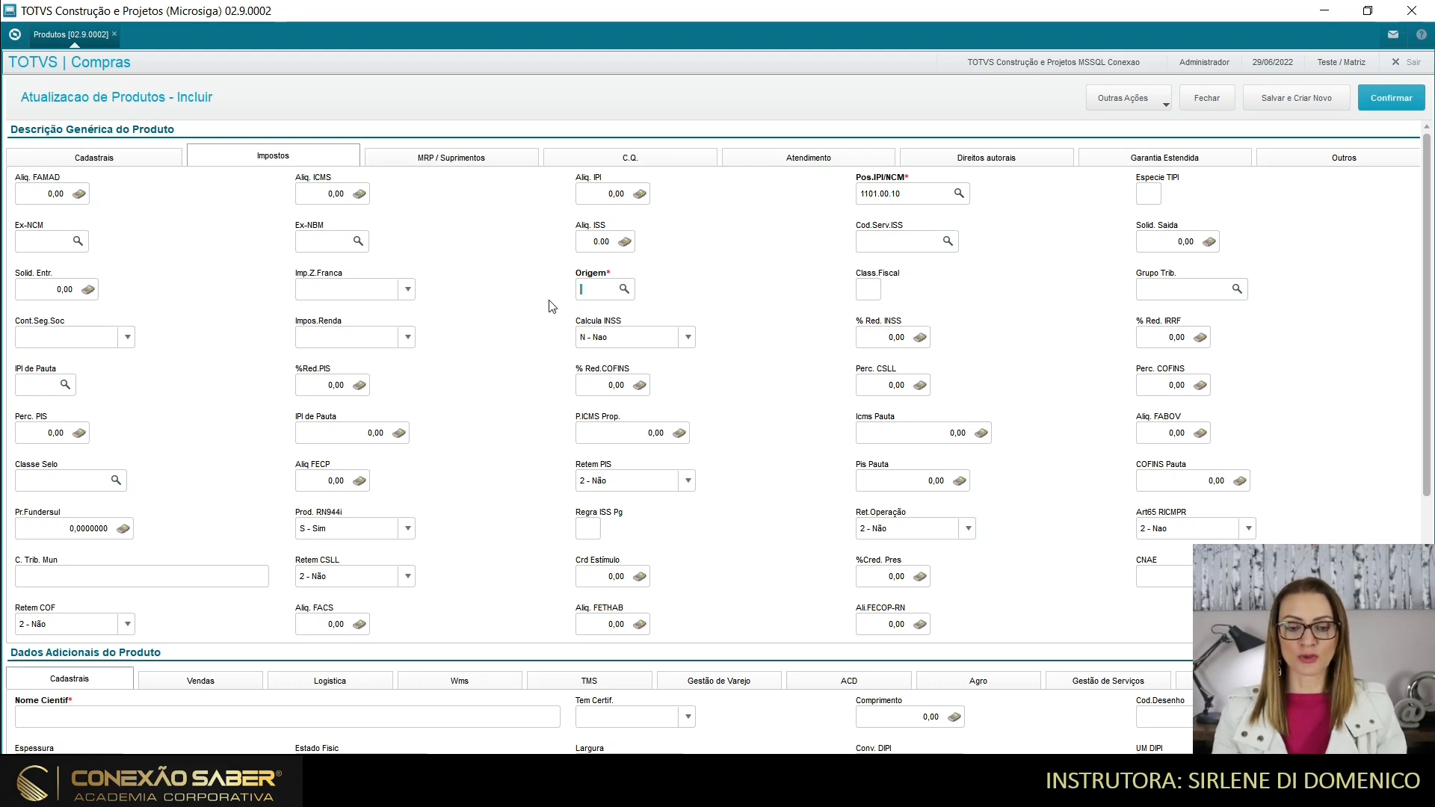
click(624, 291)
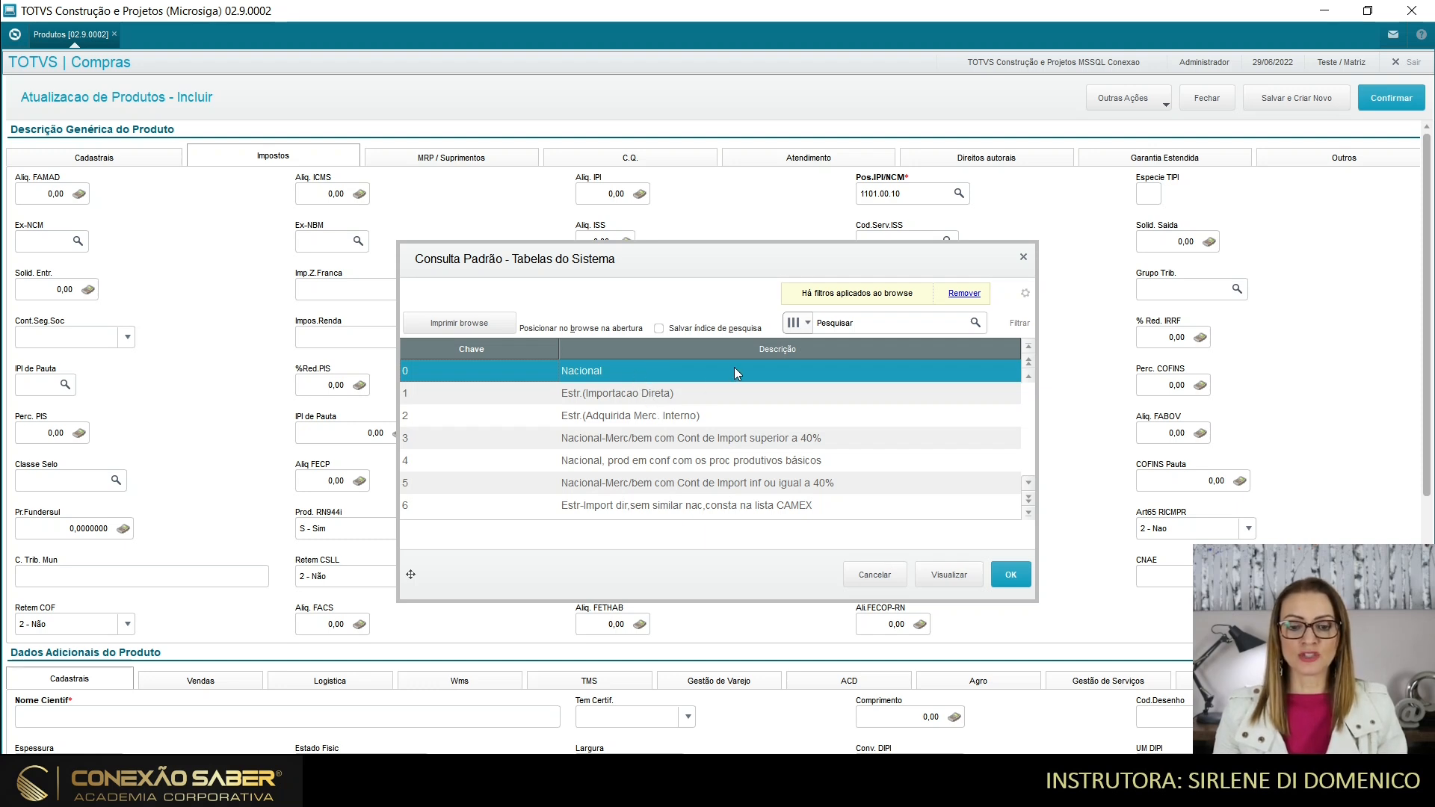
click(1007, 576)
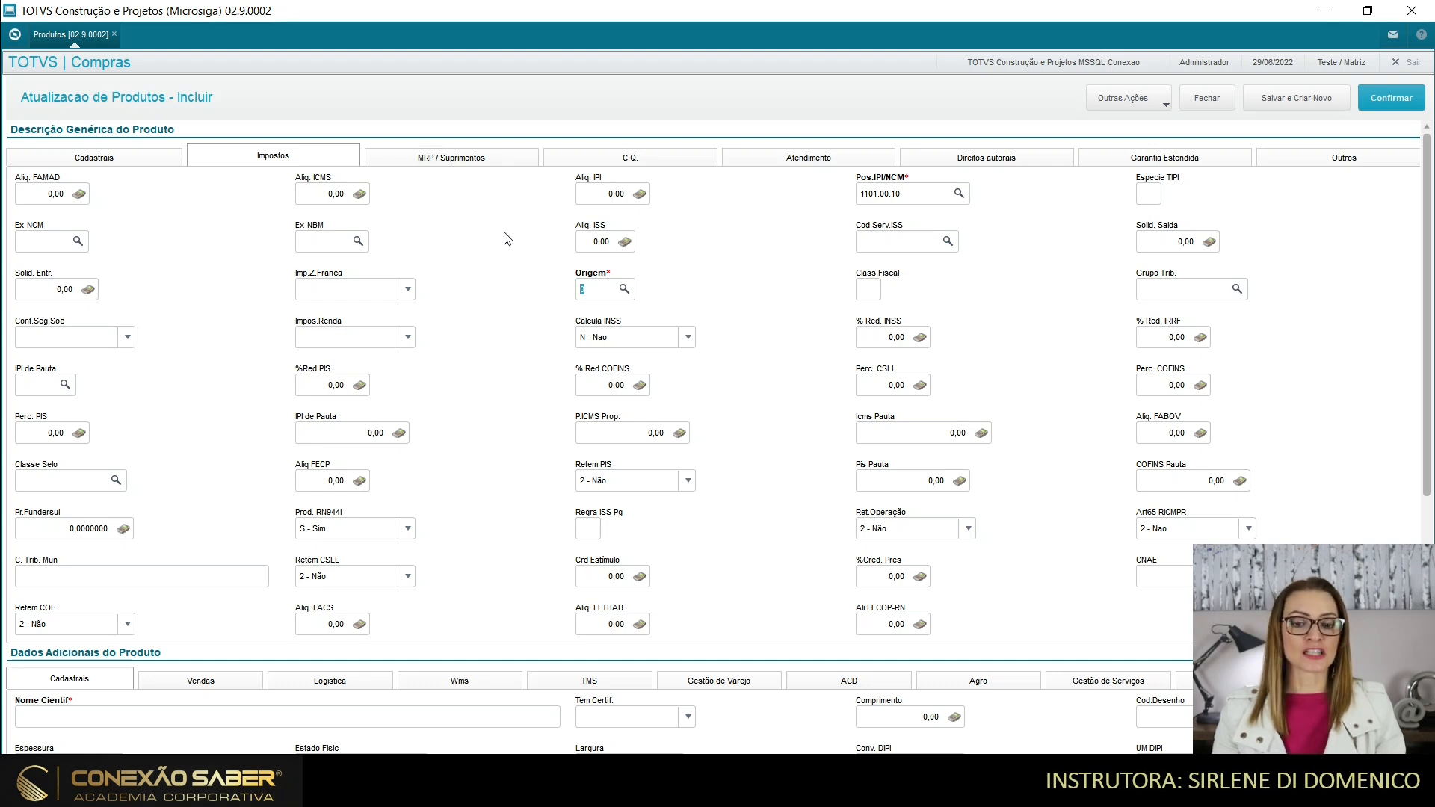
Review the product's MRP / Suprimentos and Cadastrais data and save the FARINHA record
click(493, 163)
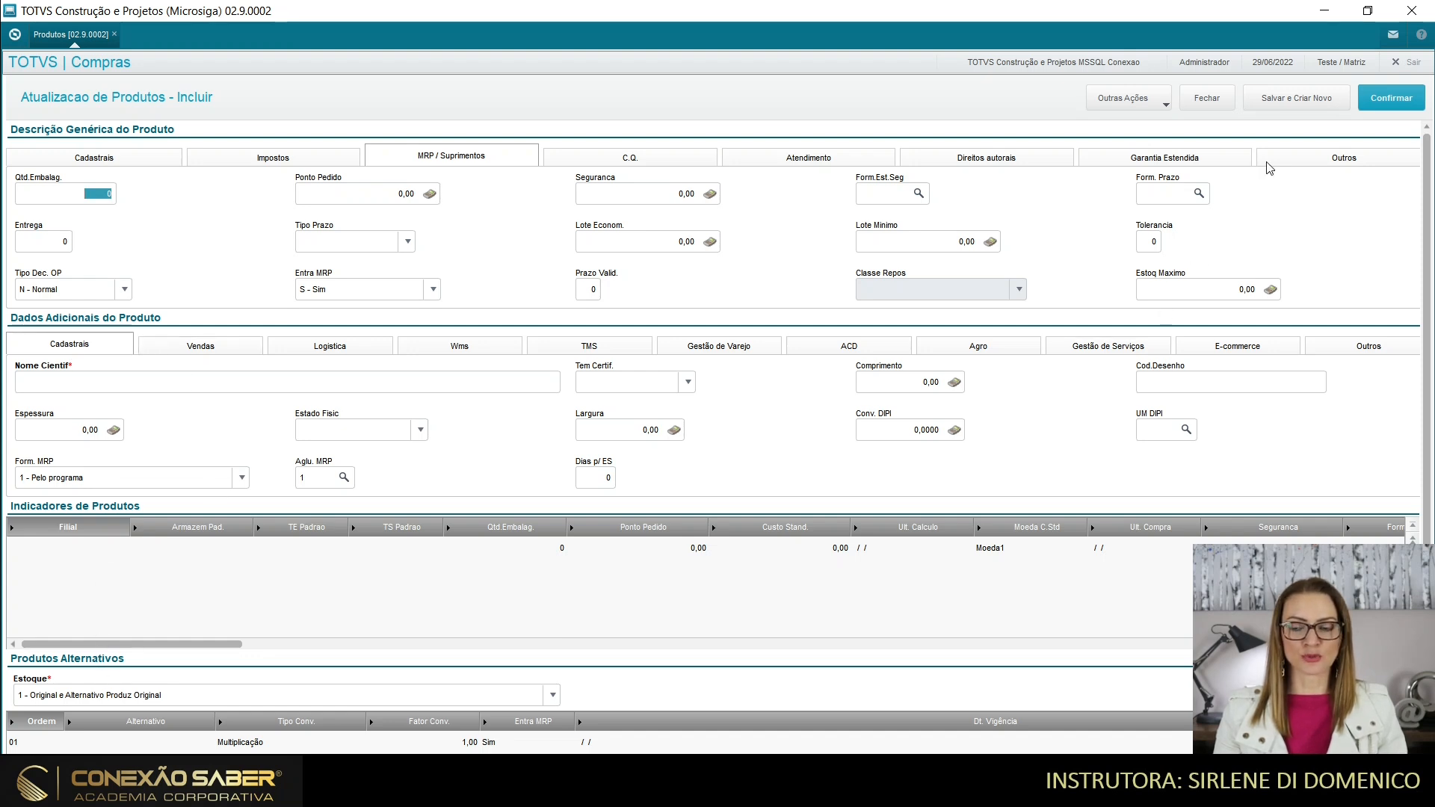
click(173, 159)
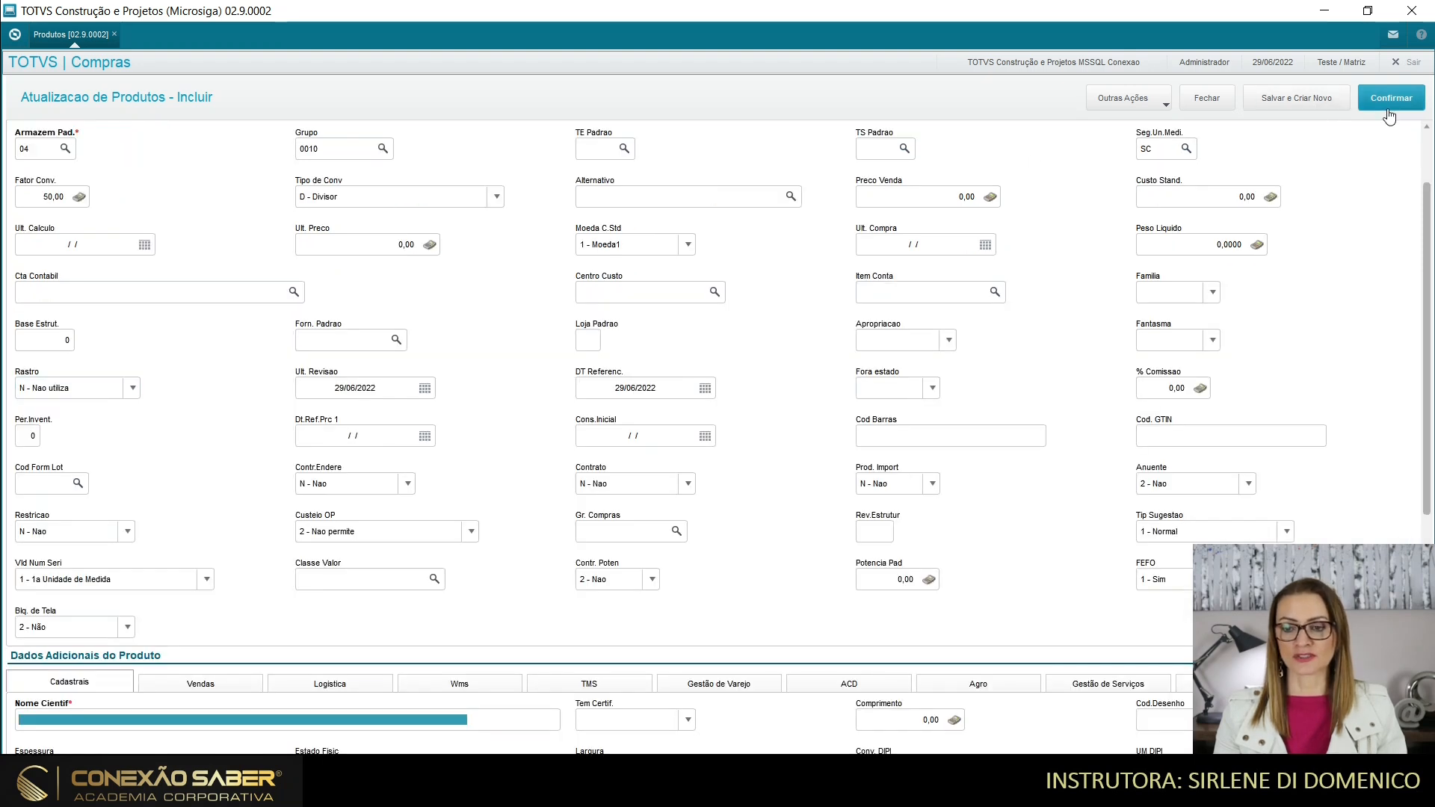
scroll(807, 241, up, 2)
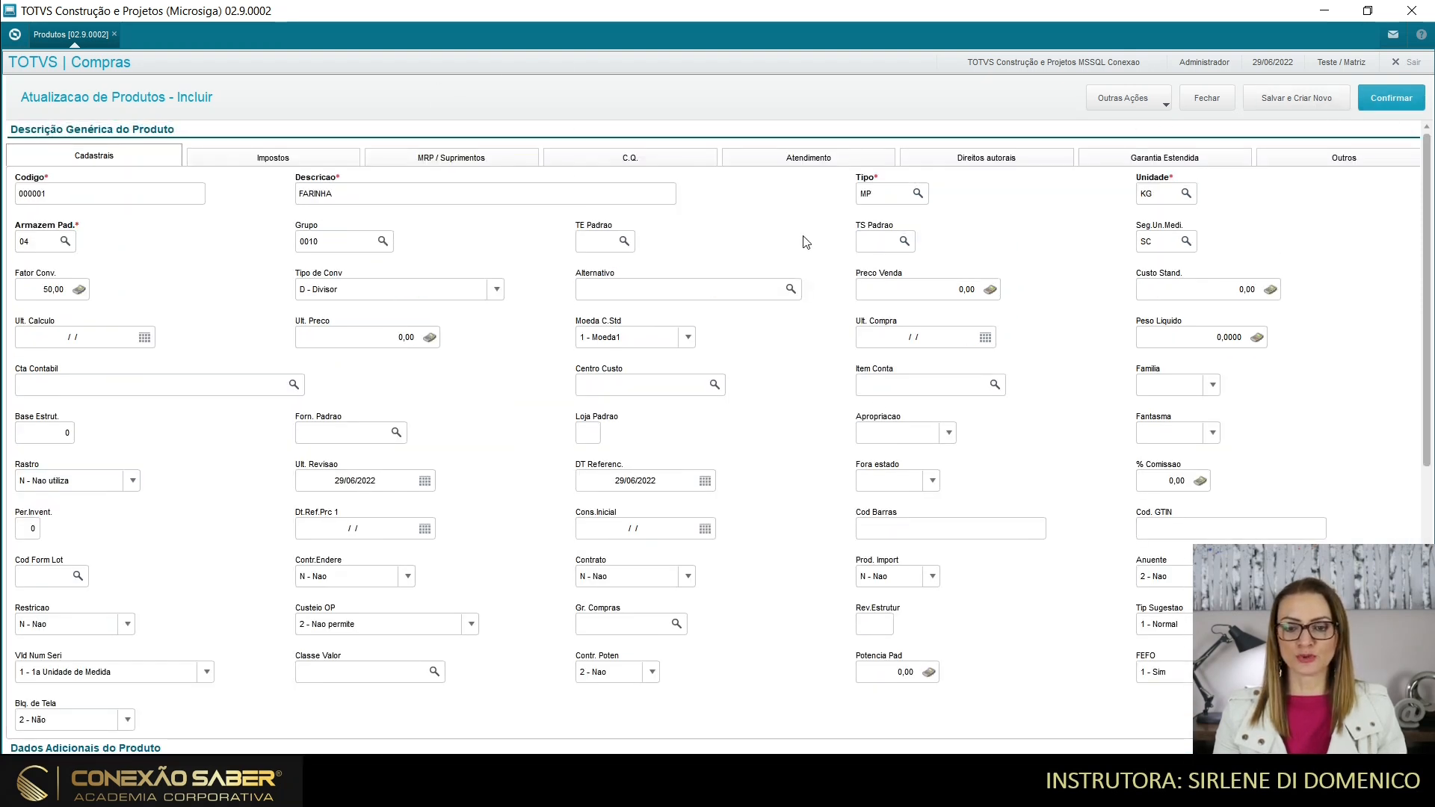
click(1383, 105)
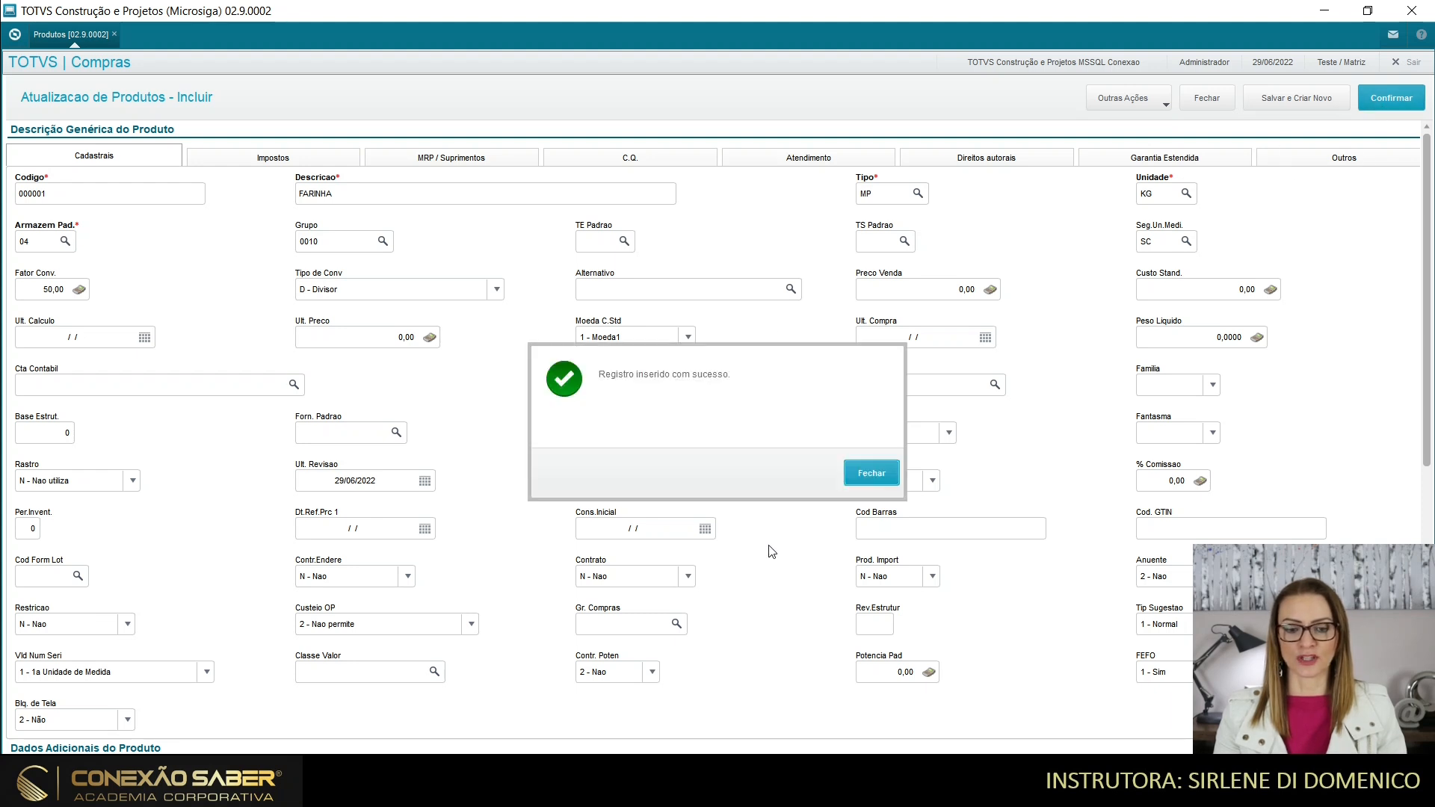
click(861, 475)
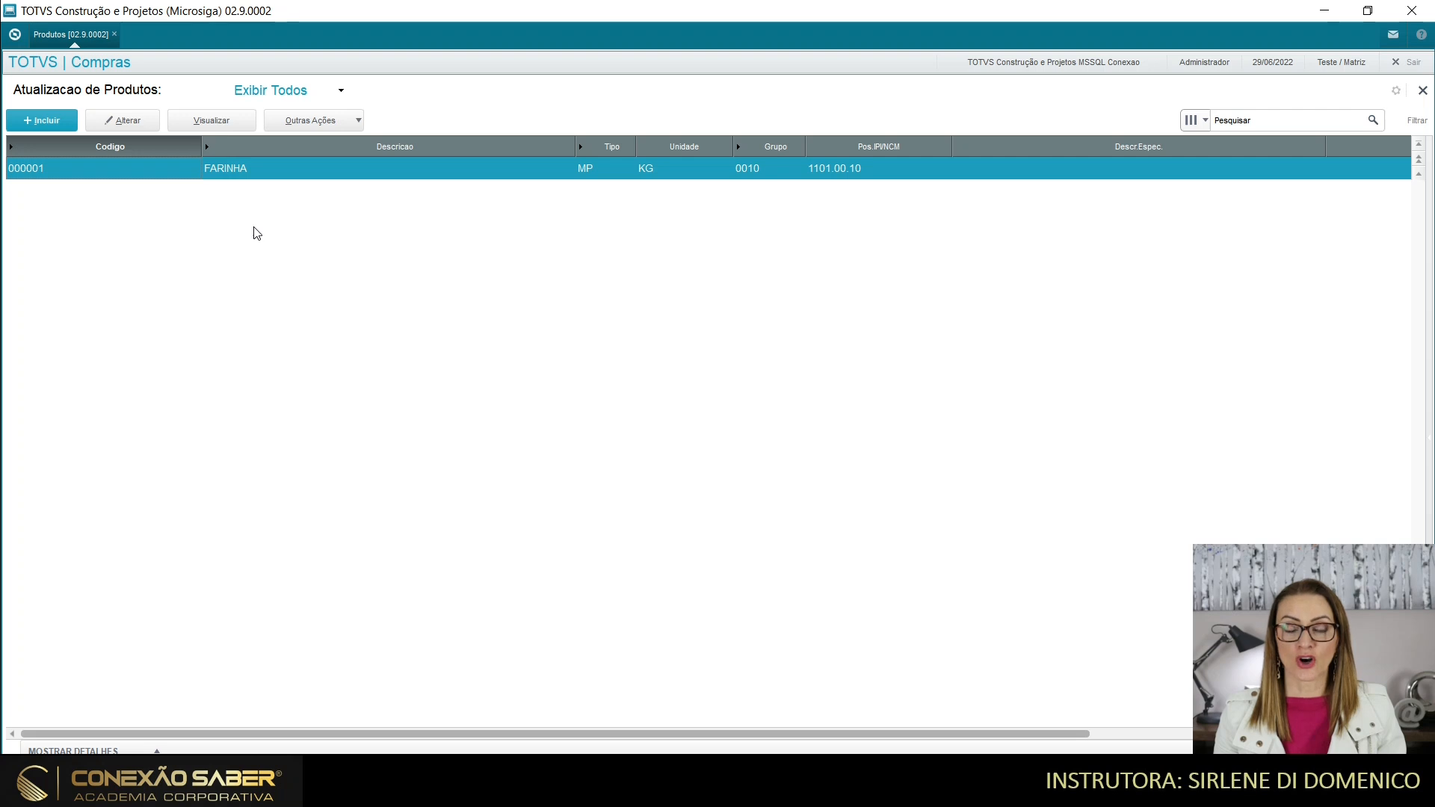
Start a new product record with the description MACARRÃO SPAGUETTI 5
click(41, 120)
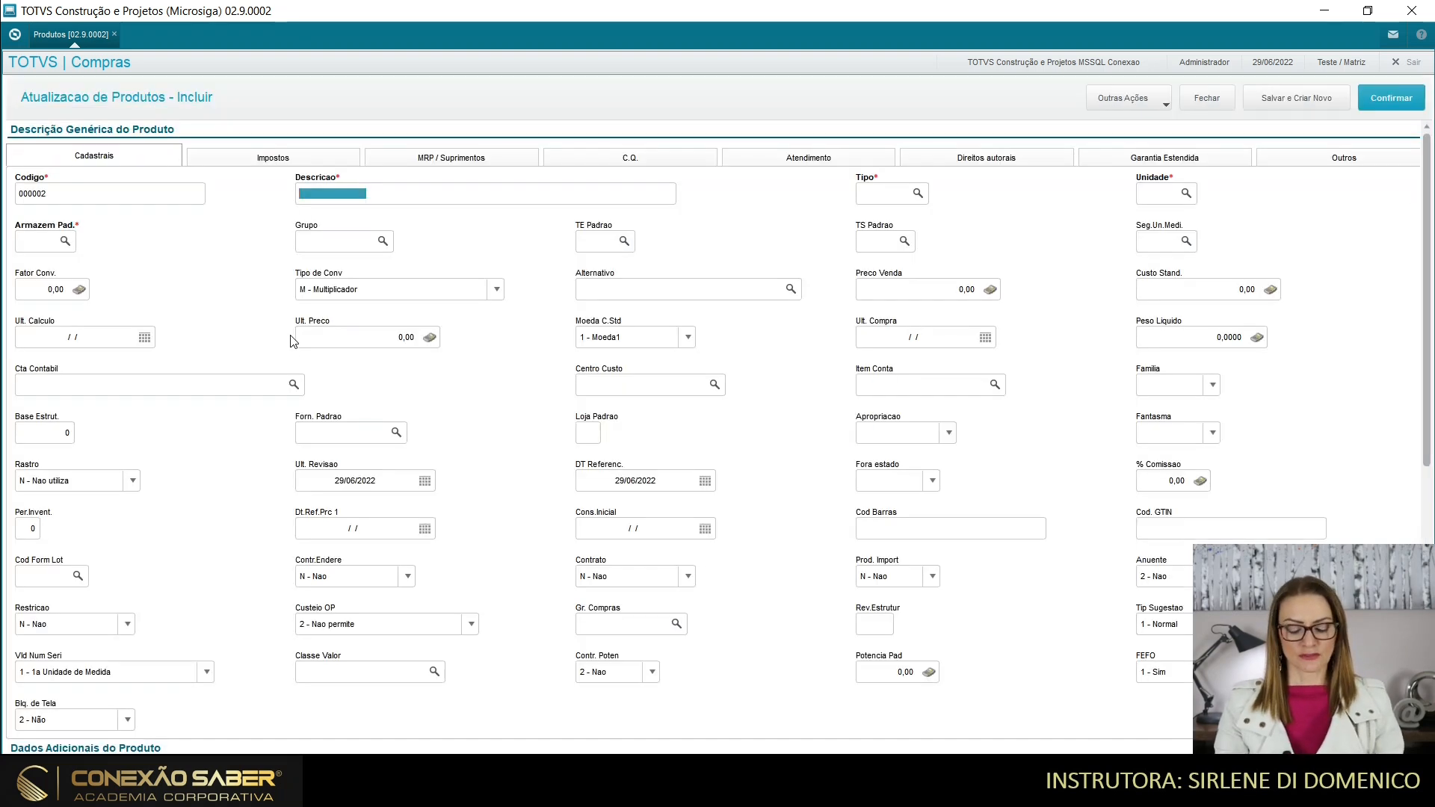
text(MACAR)
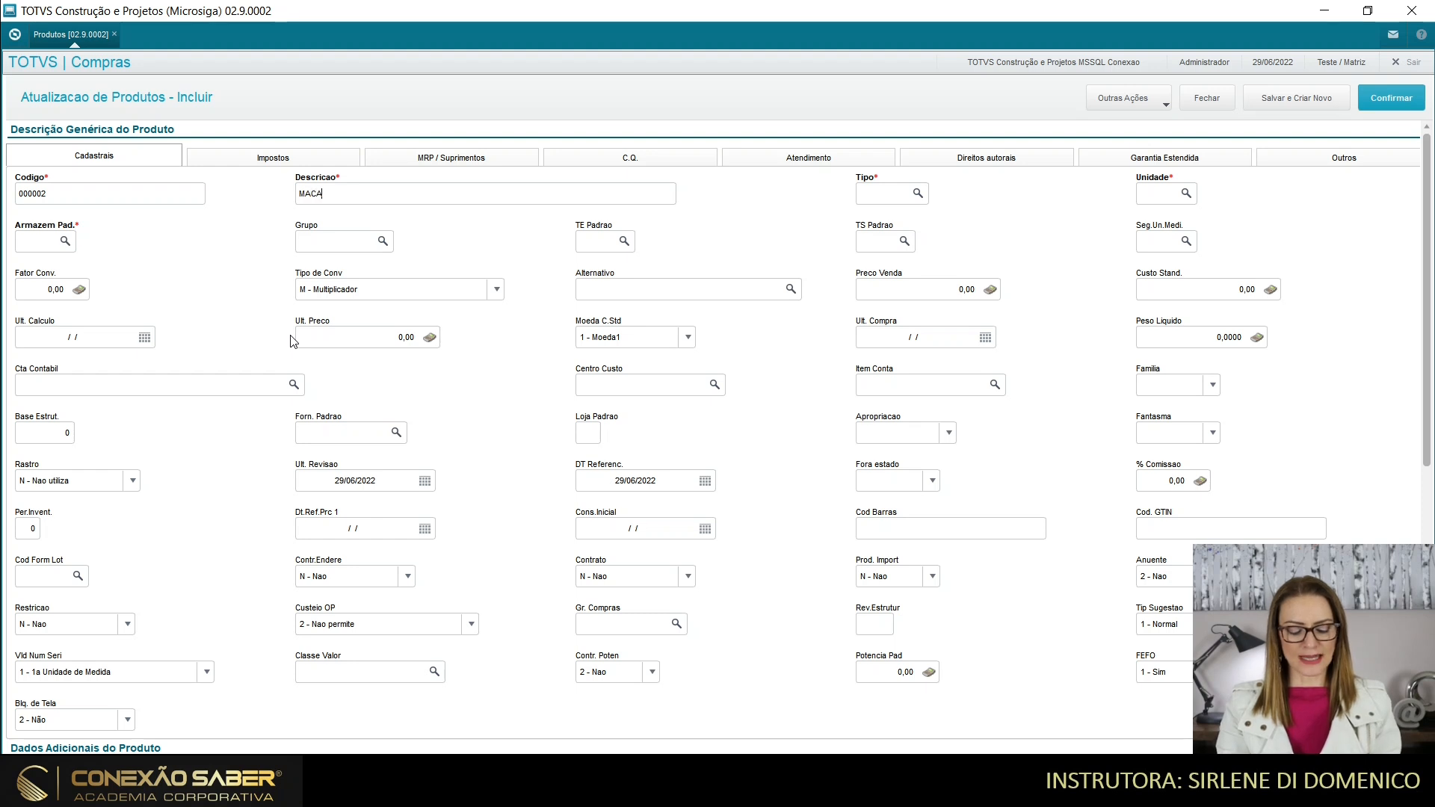
key(BackSpace)
text(CARRÃO SPAGUETTI 5)
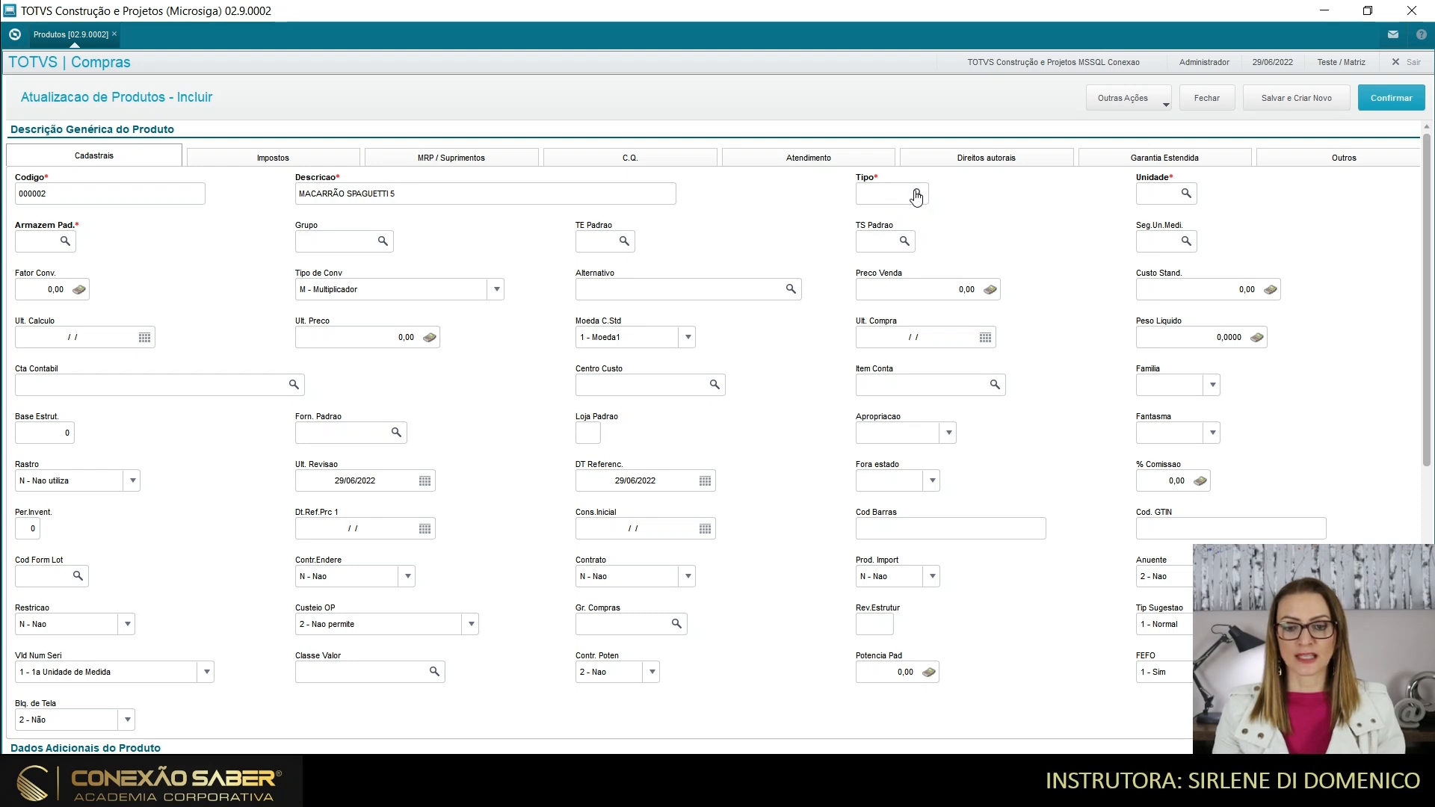
Set the product's Tipo to PA (PRODUTO ACABADO) from the system table lookup
key(Tab)
key(F3)
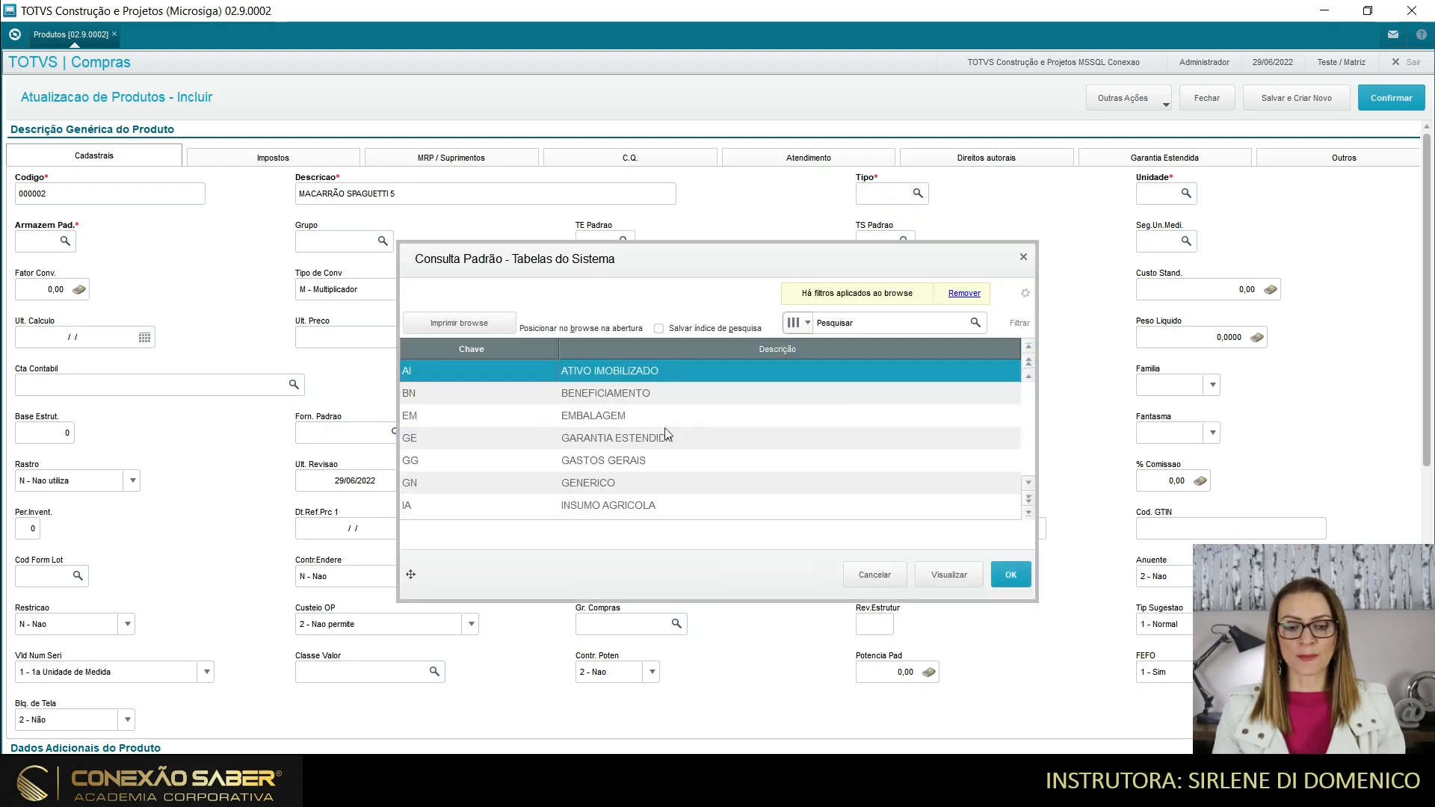
click(597, 461)
key(Down)
key(Down)
key(Down)
key(Down)
key(Down)
key(Down)
key(Down)
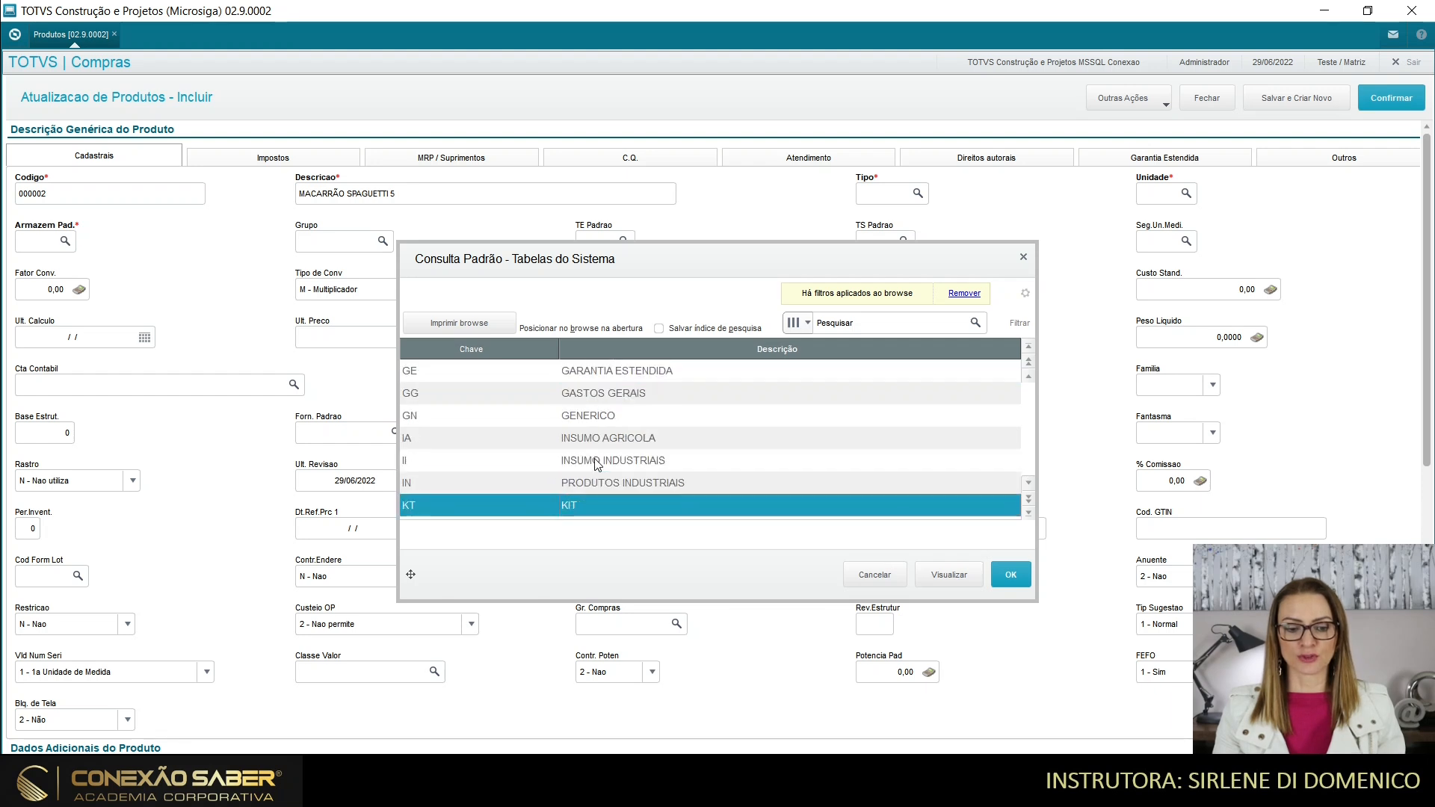
key(Down)
key(Down)
key(Down)
key(Down)
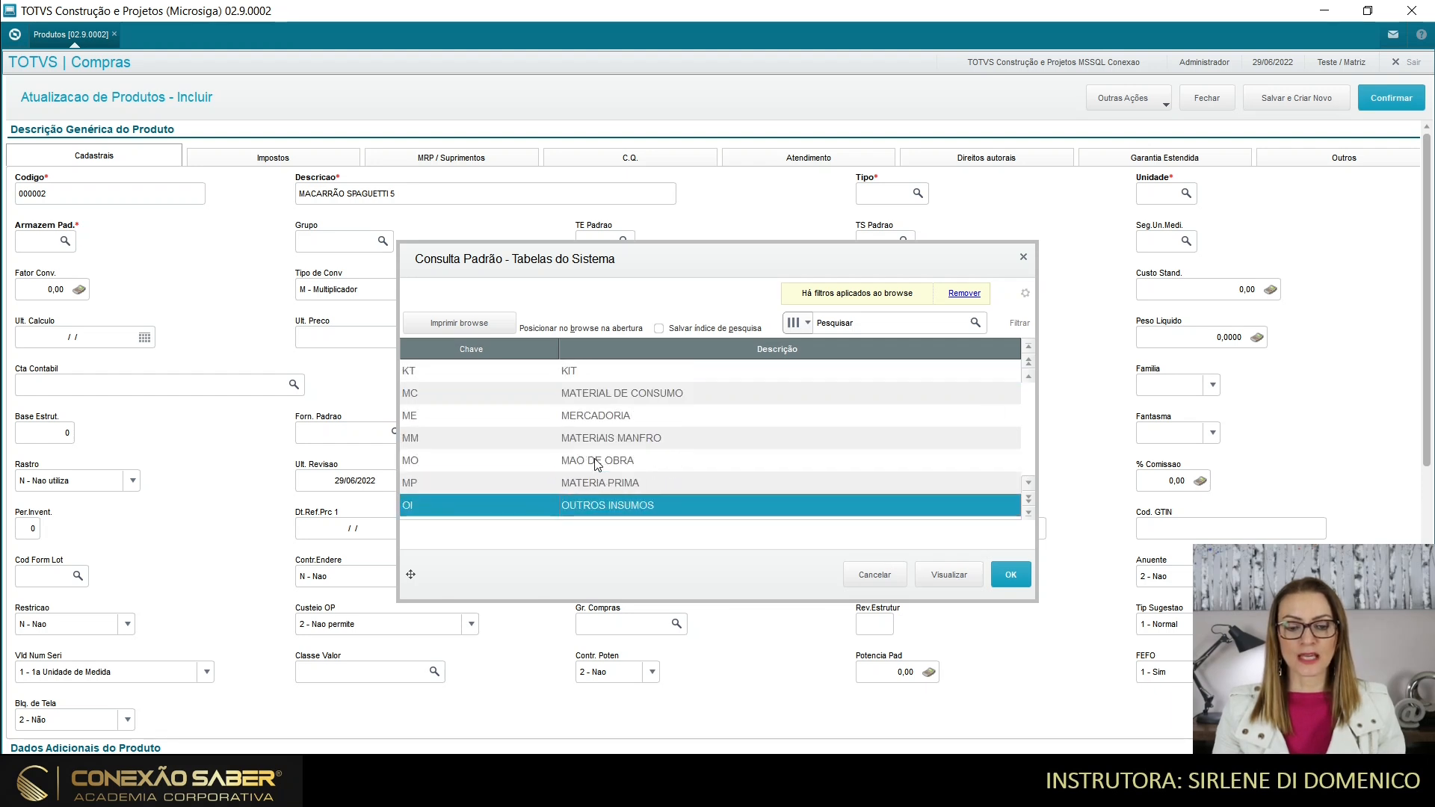
key(Down)
key(Down)
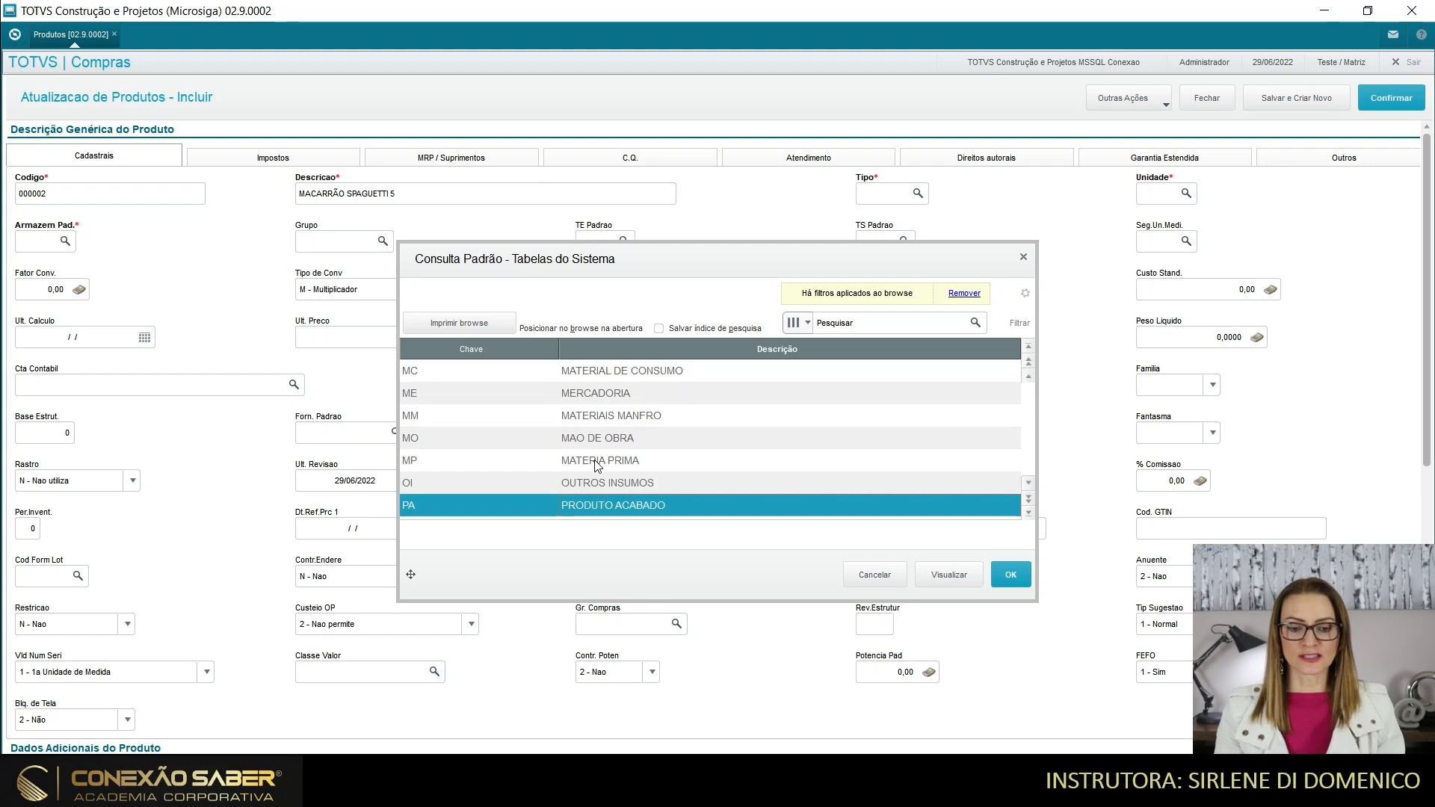
click(586, 484)
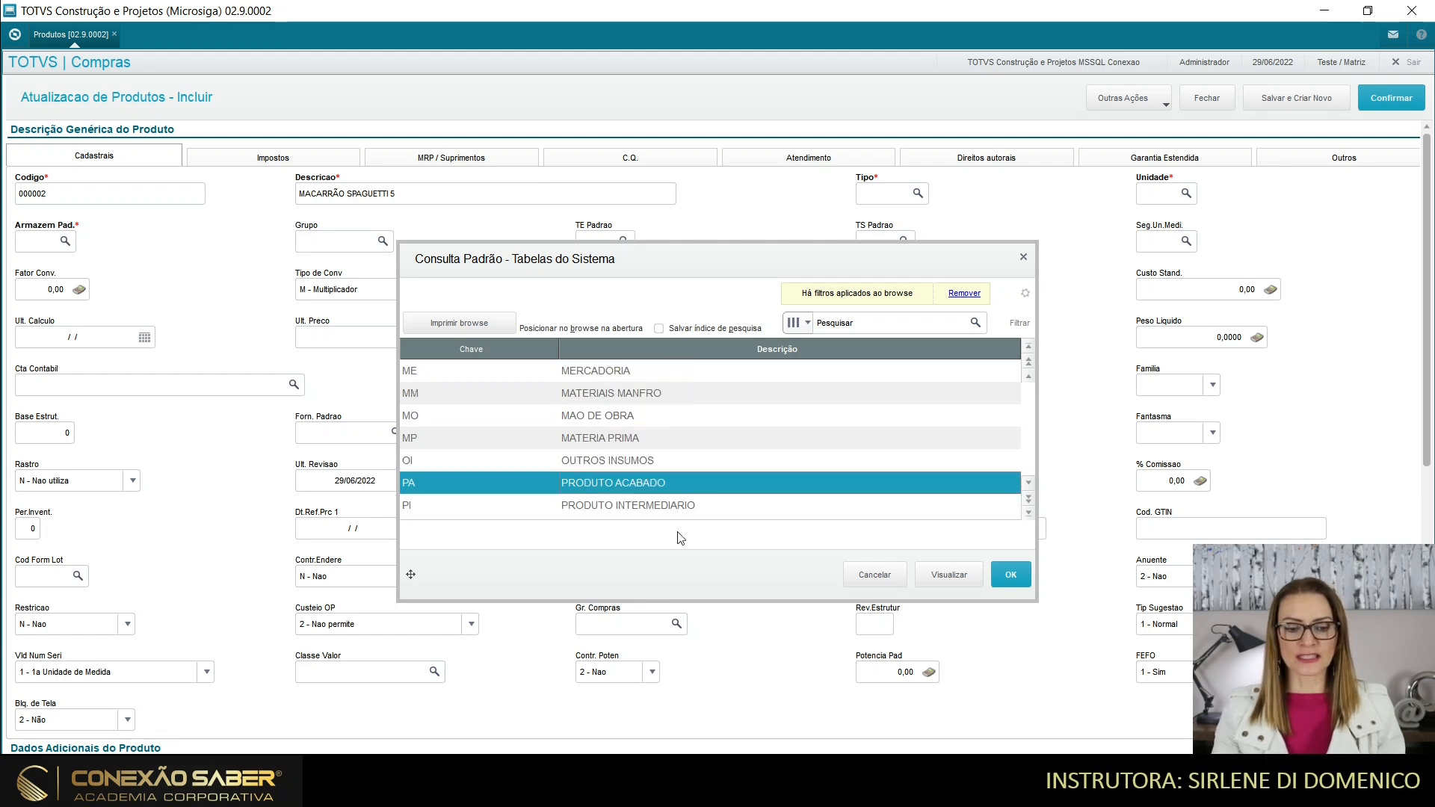
click(1004, 576)
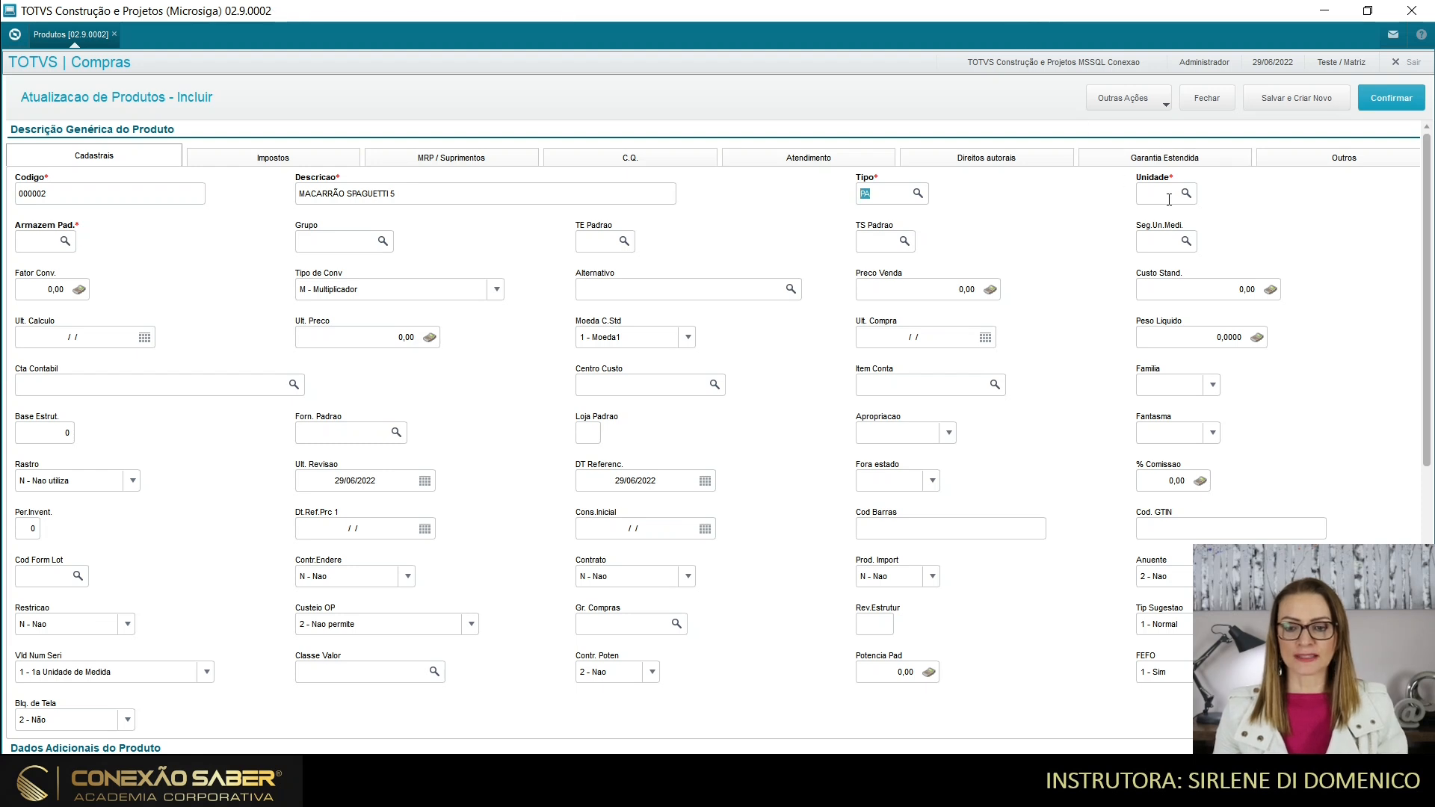
Try to register a new unit of measure with the code PC from the product's Unidade lookup
click(1167, 195)
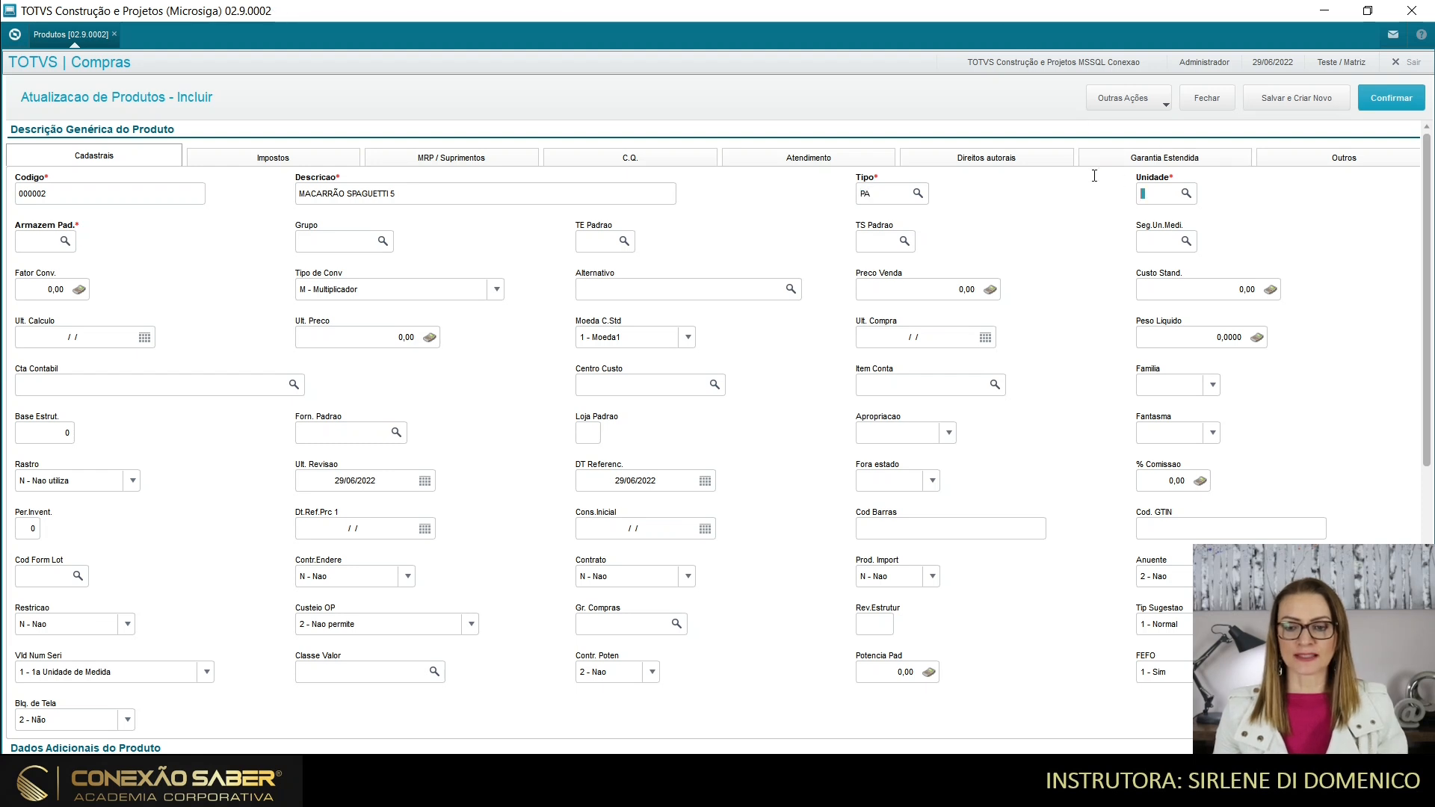
click(1186, 194)
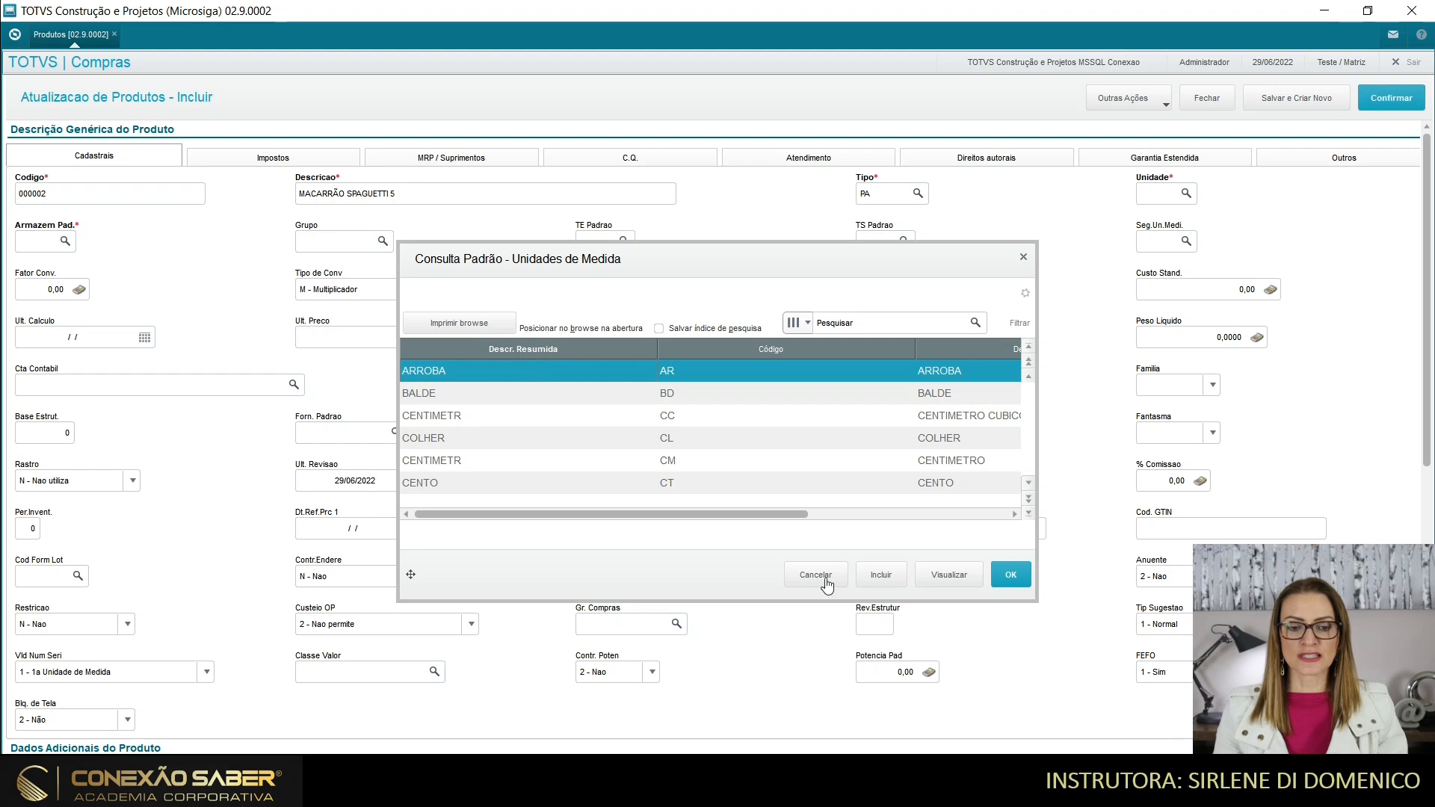
click(872, 586)
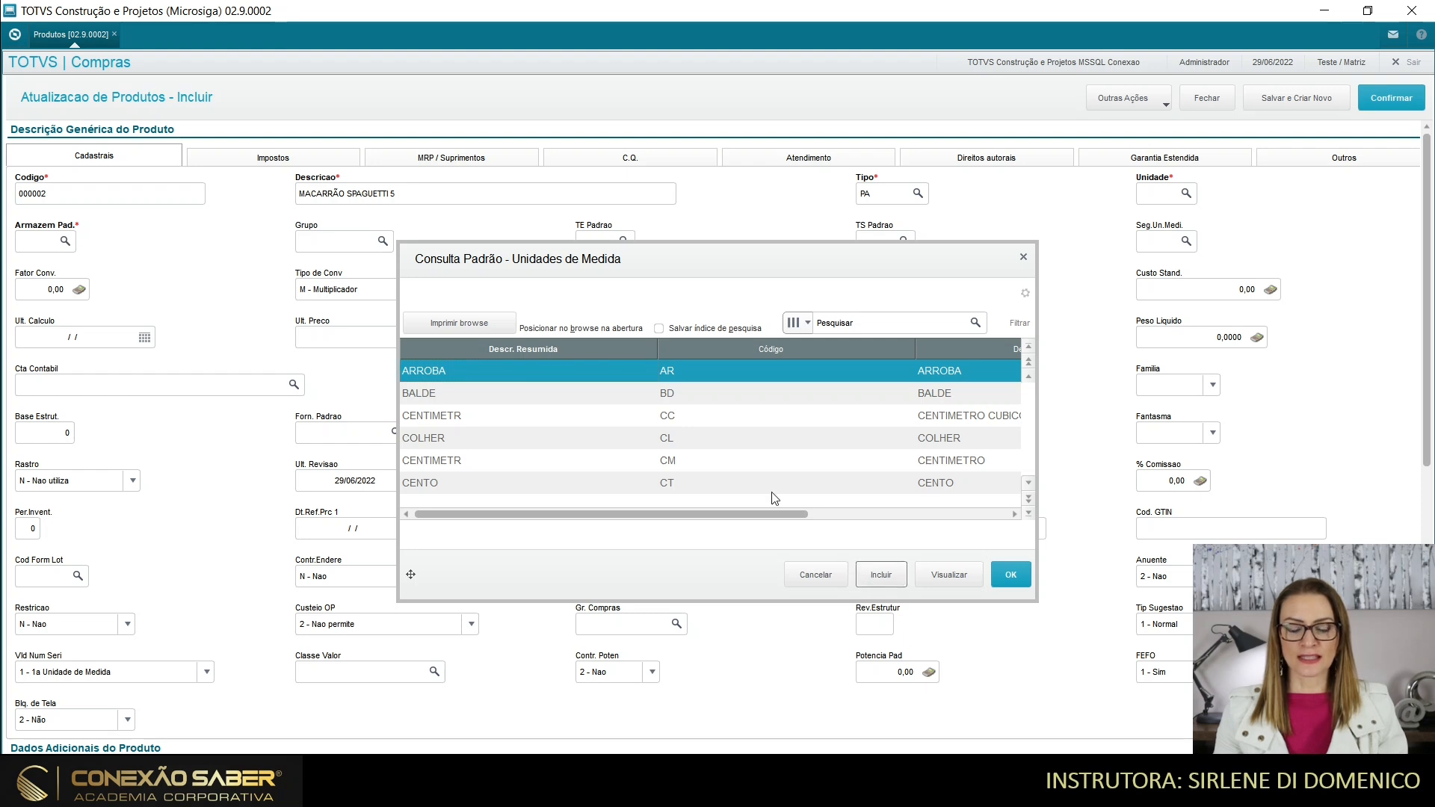
text(PC)
key(Tab)
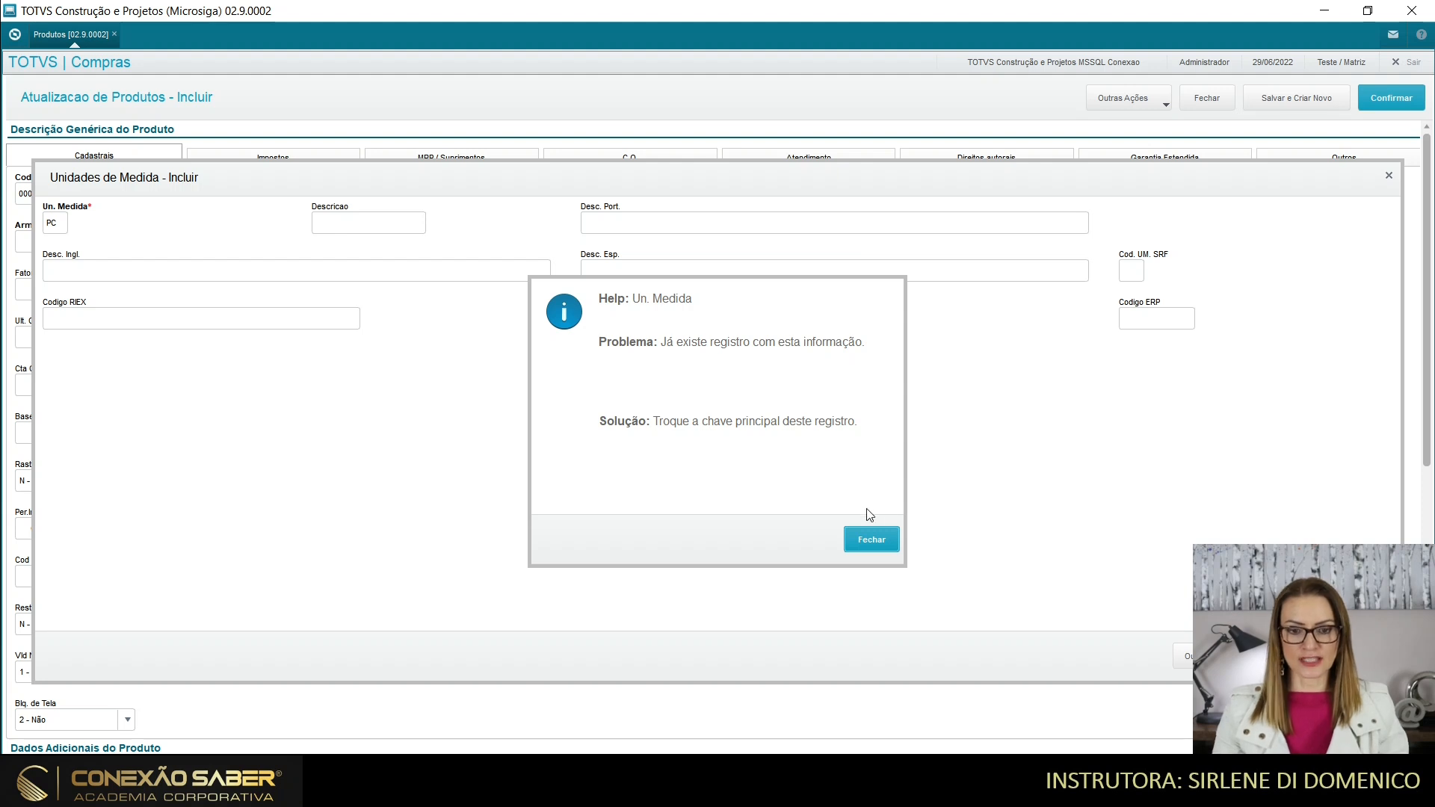
click(893, 549)
key(Escape)
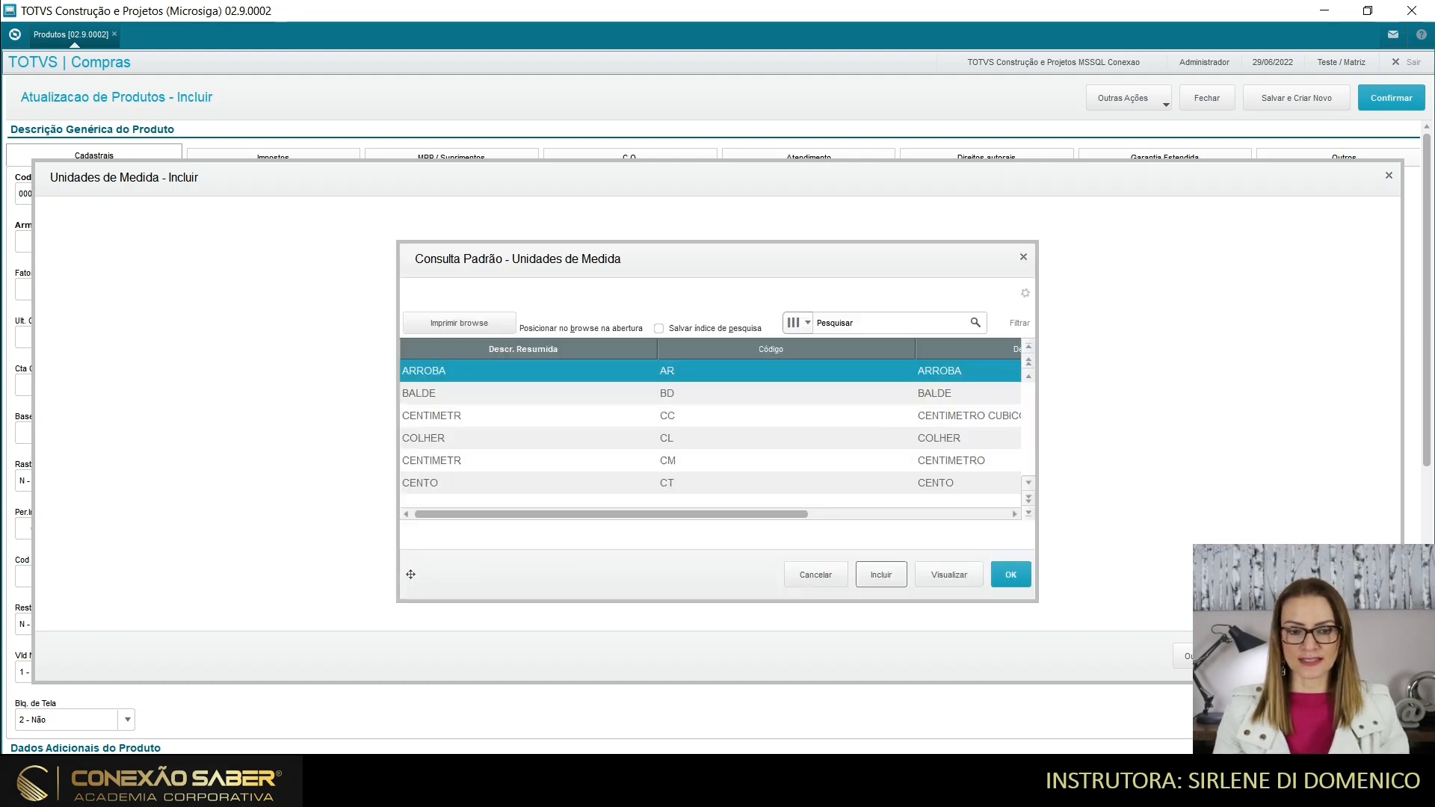
Register the unit of measure PT with Descricao and Desc. Port. PACOTE, and assign it as the product's Unidade
click(881, 576)
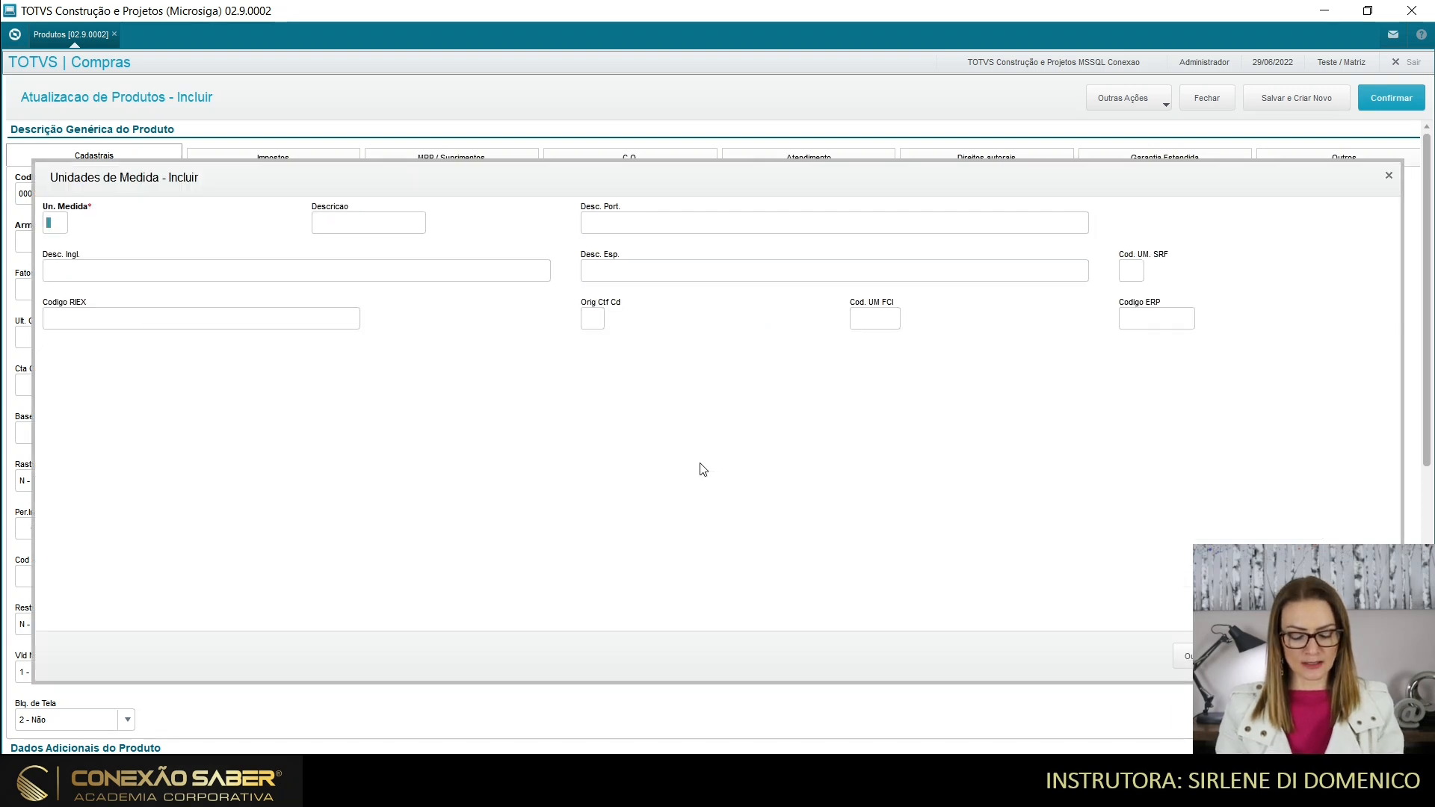
text(PT)
key(Tab)
text(PAC)
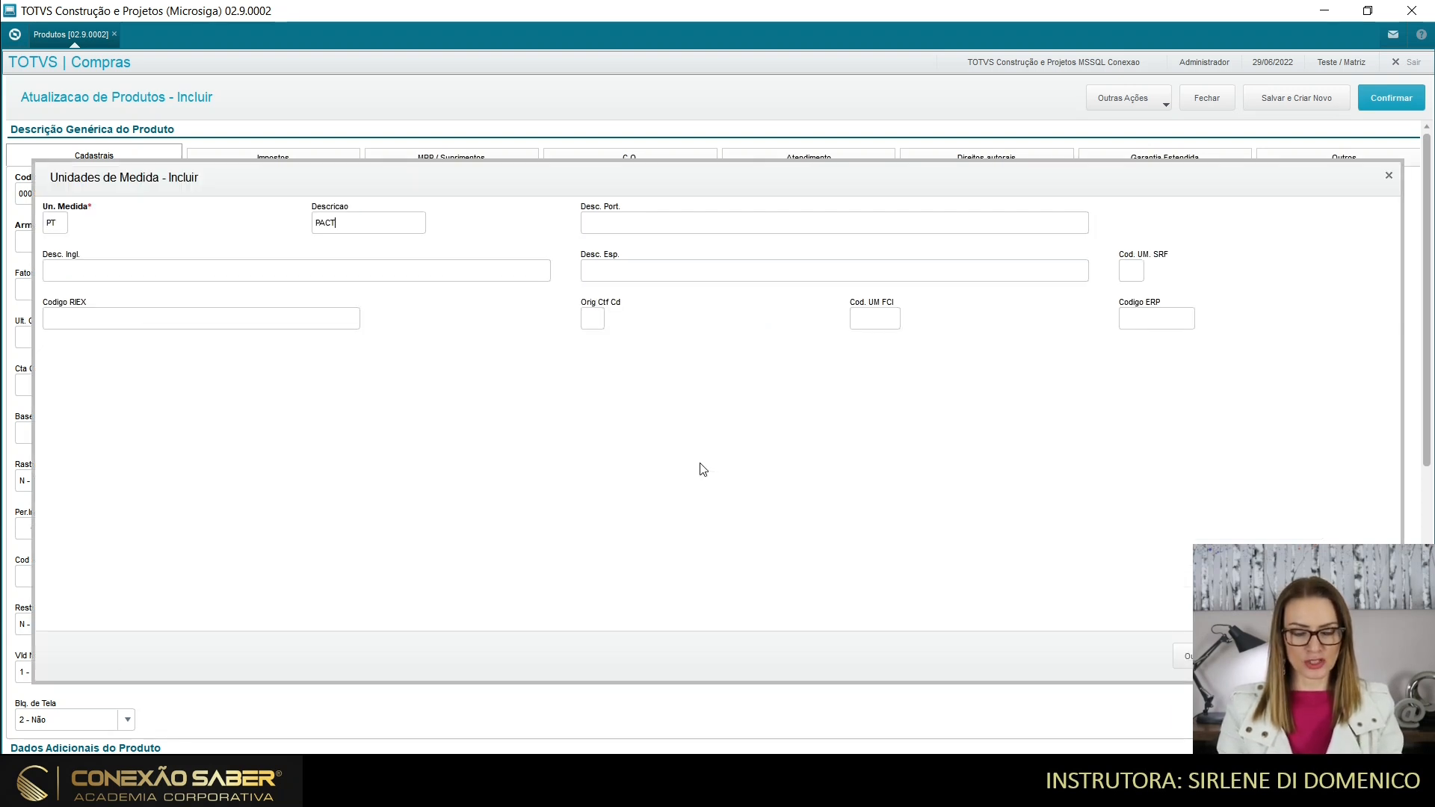
text(OTE)
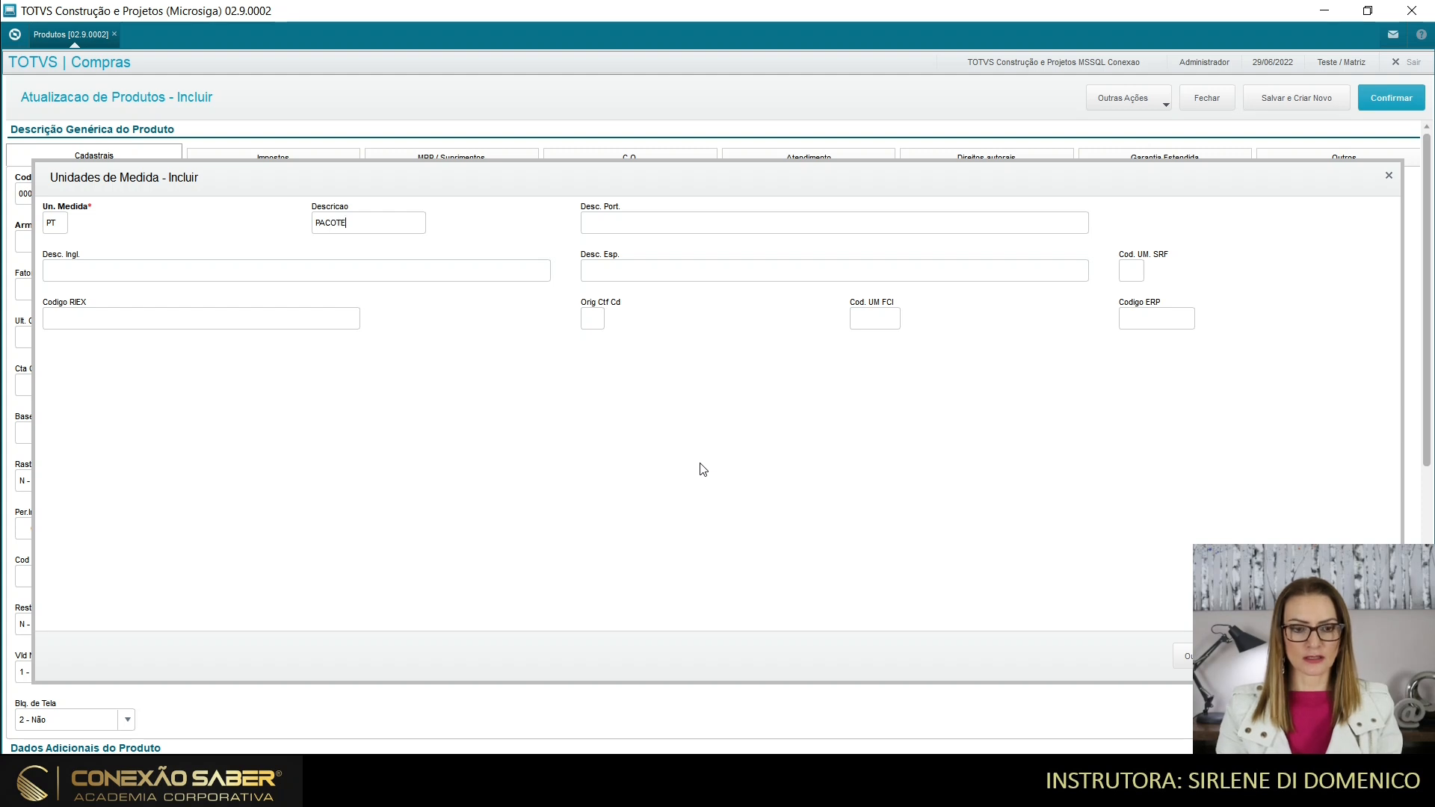
click(768, 220)
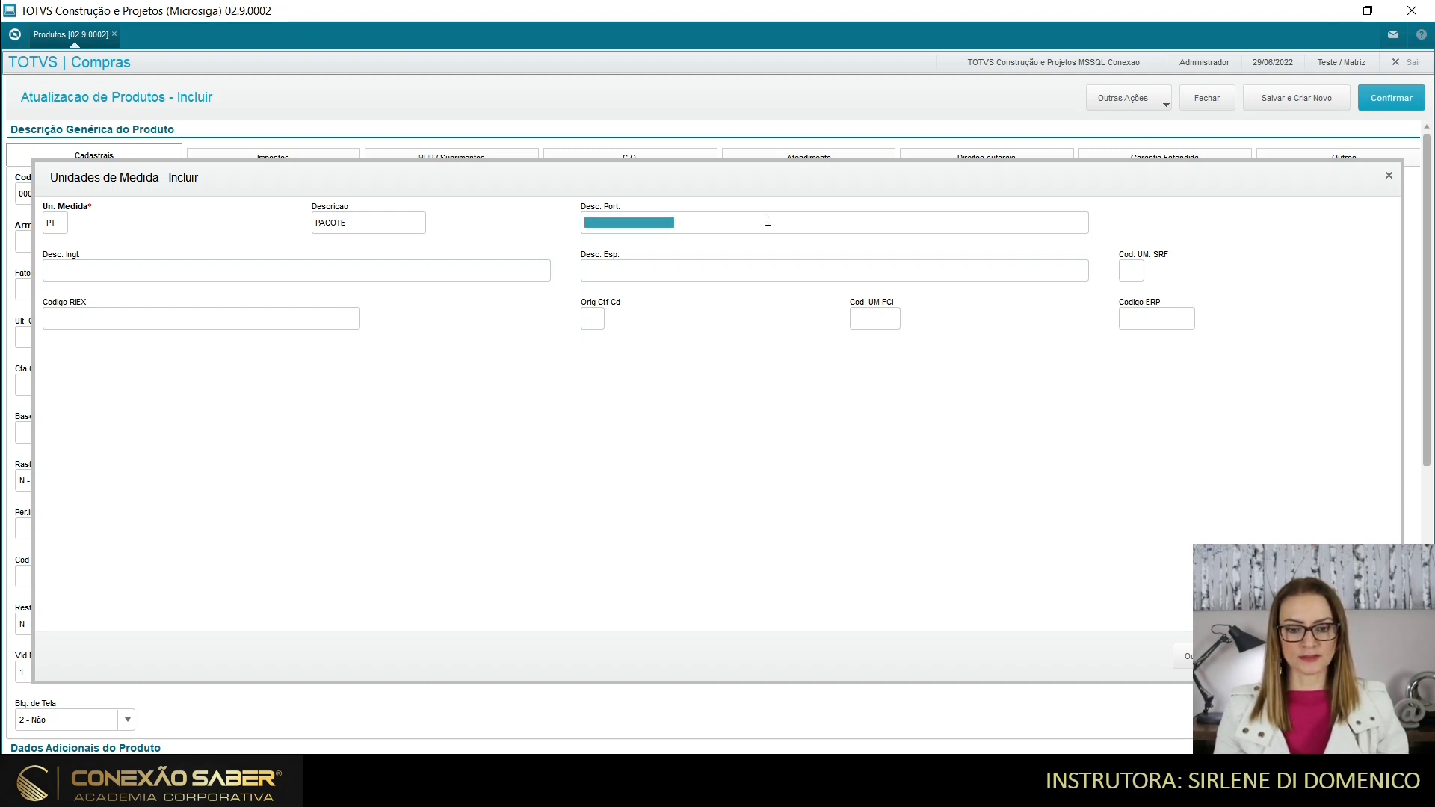
text(PACOTE)
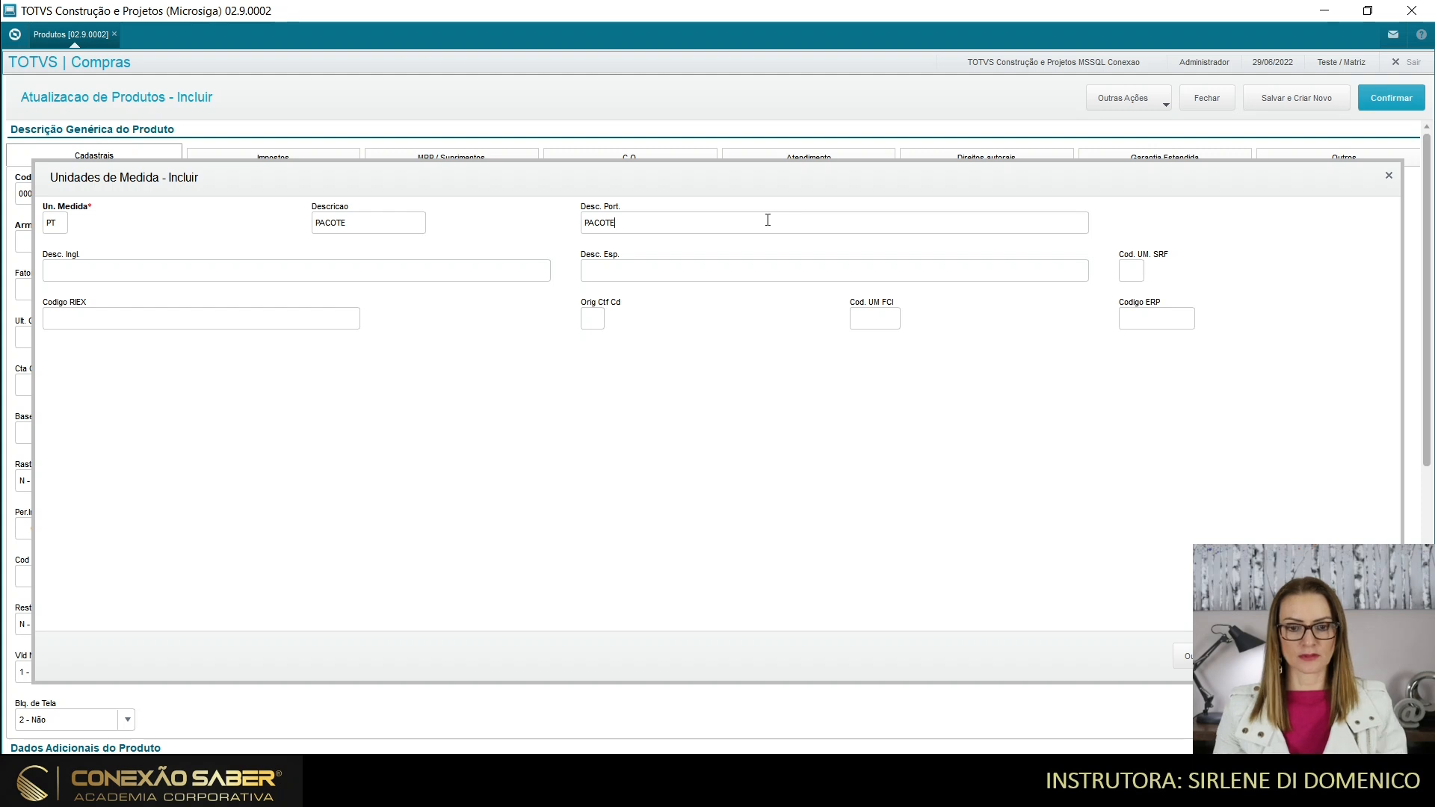
click(1363, 656)
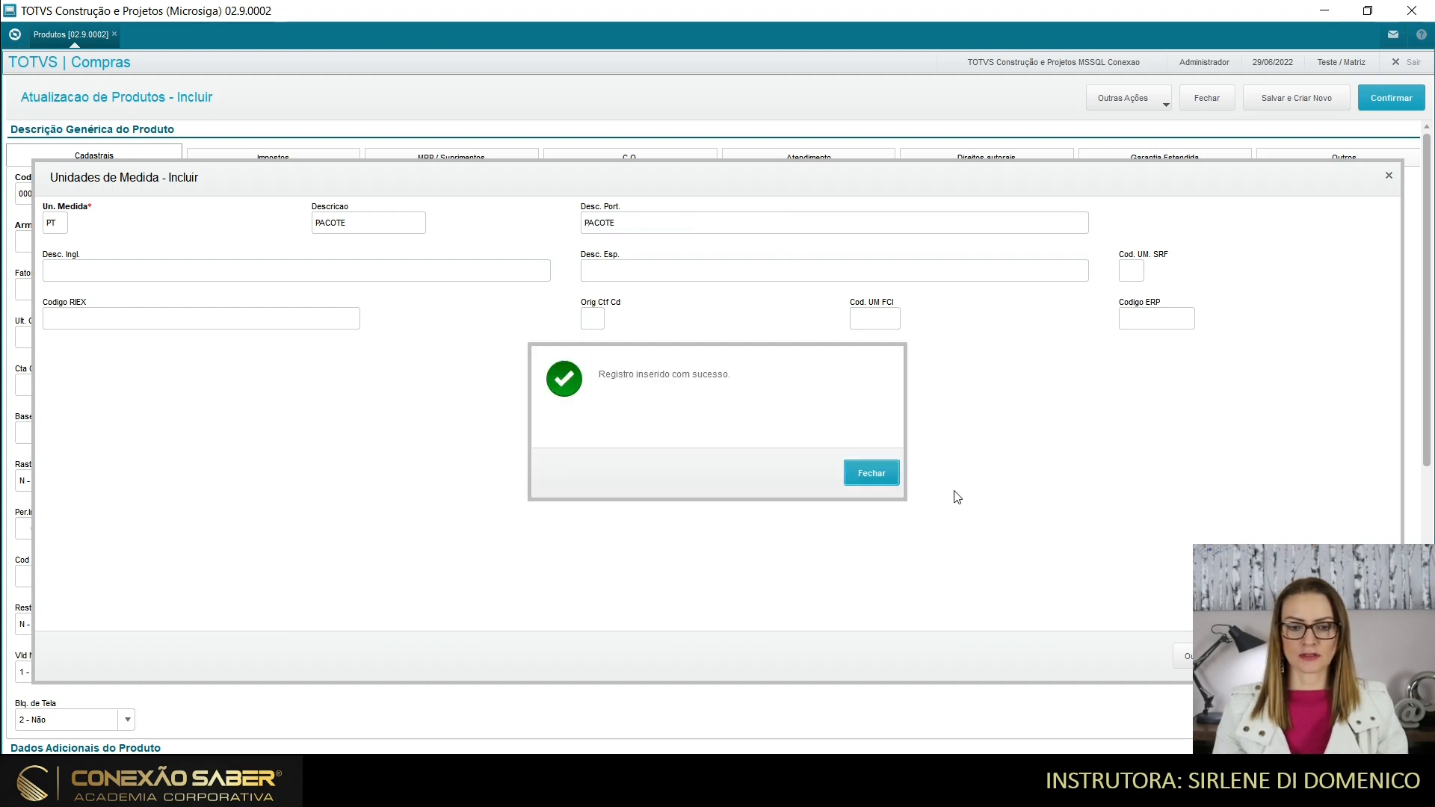
click(880, 482)
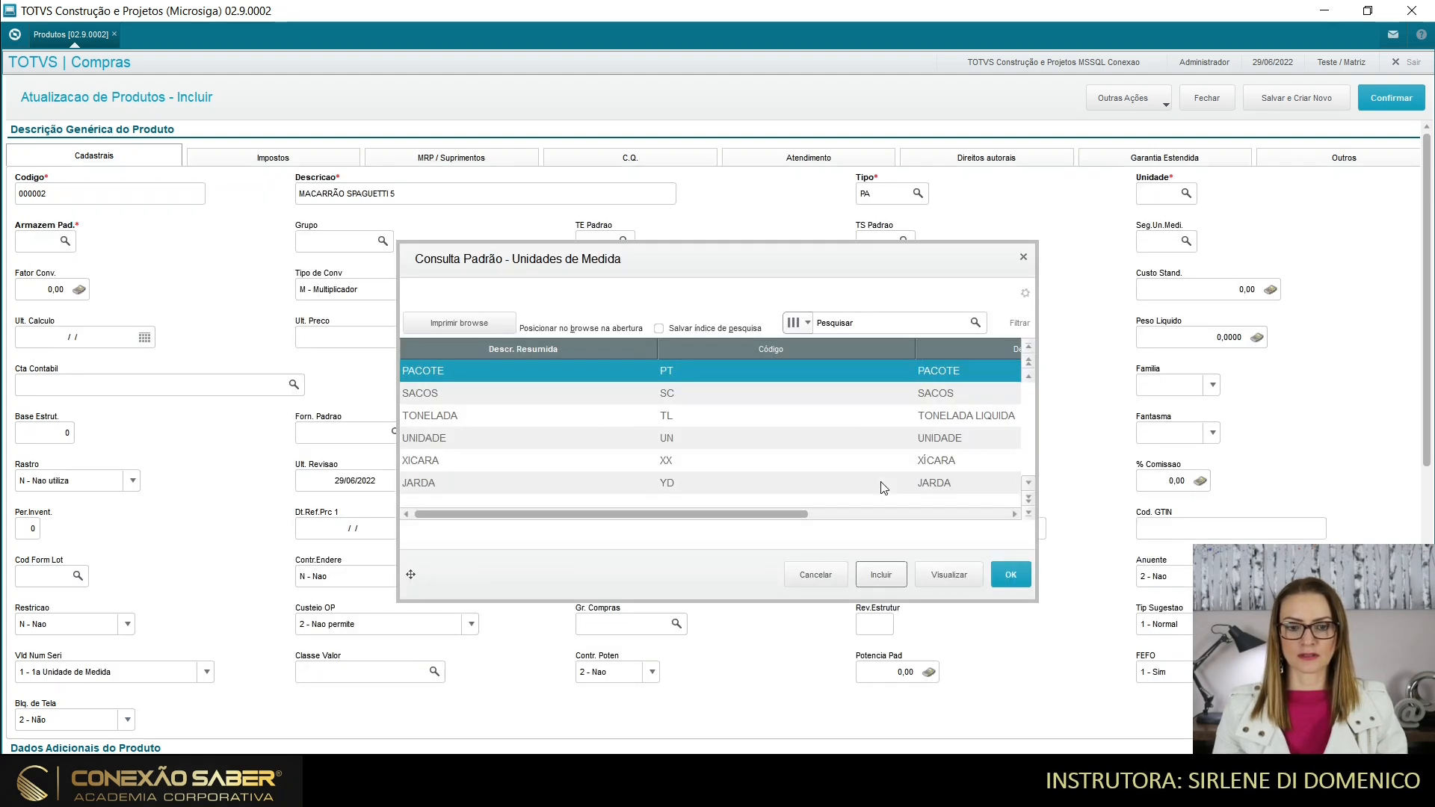
click(1009, 575)
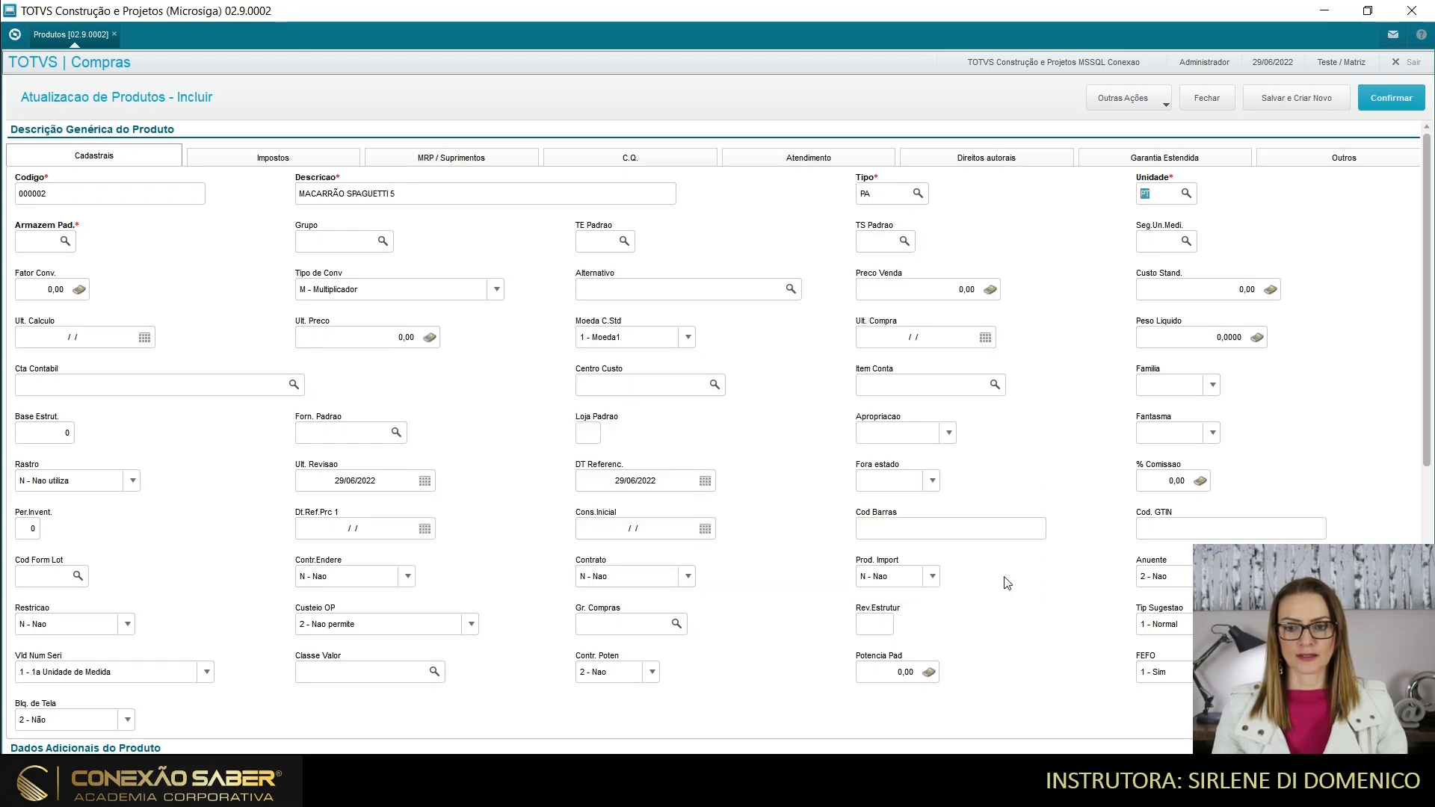
Set the product's Armazem Pad. to 01 (ESTOQUE) from the stock location lookup
click(66, 247)
click(65, 242)
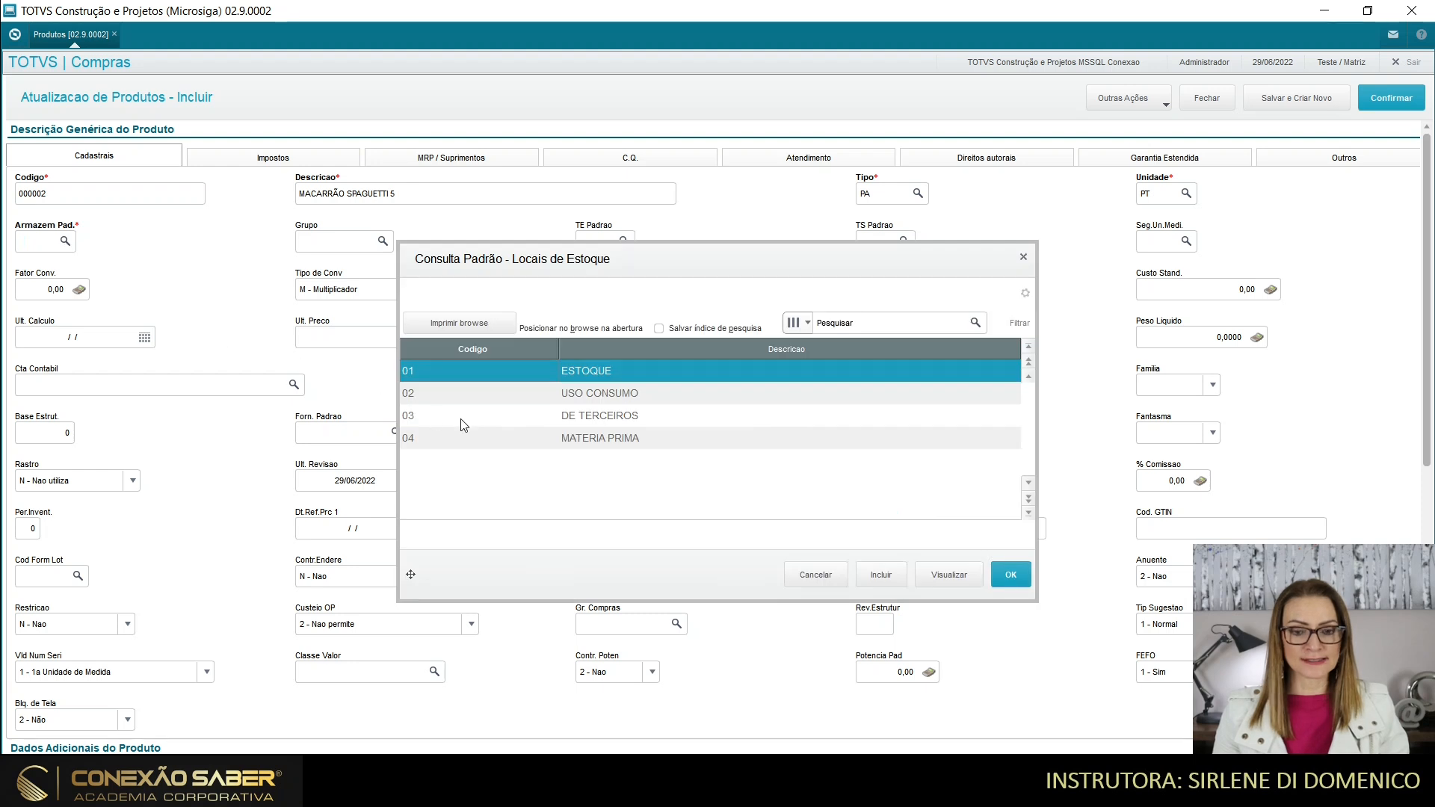
click(495, 441)
scroll(494, 441, up, 3)
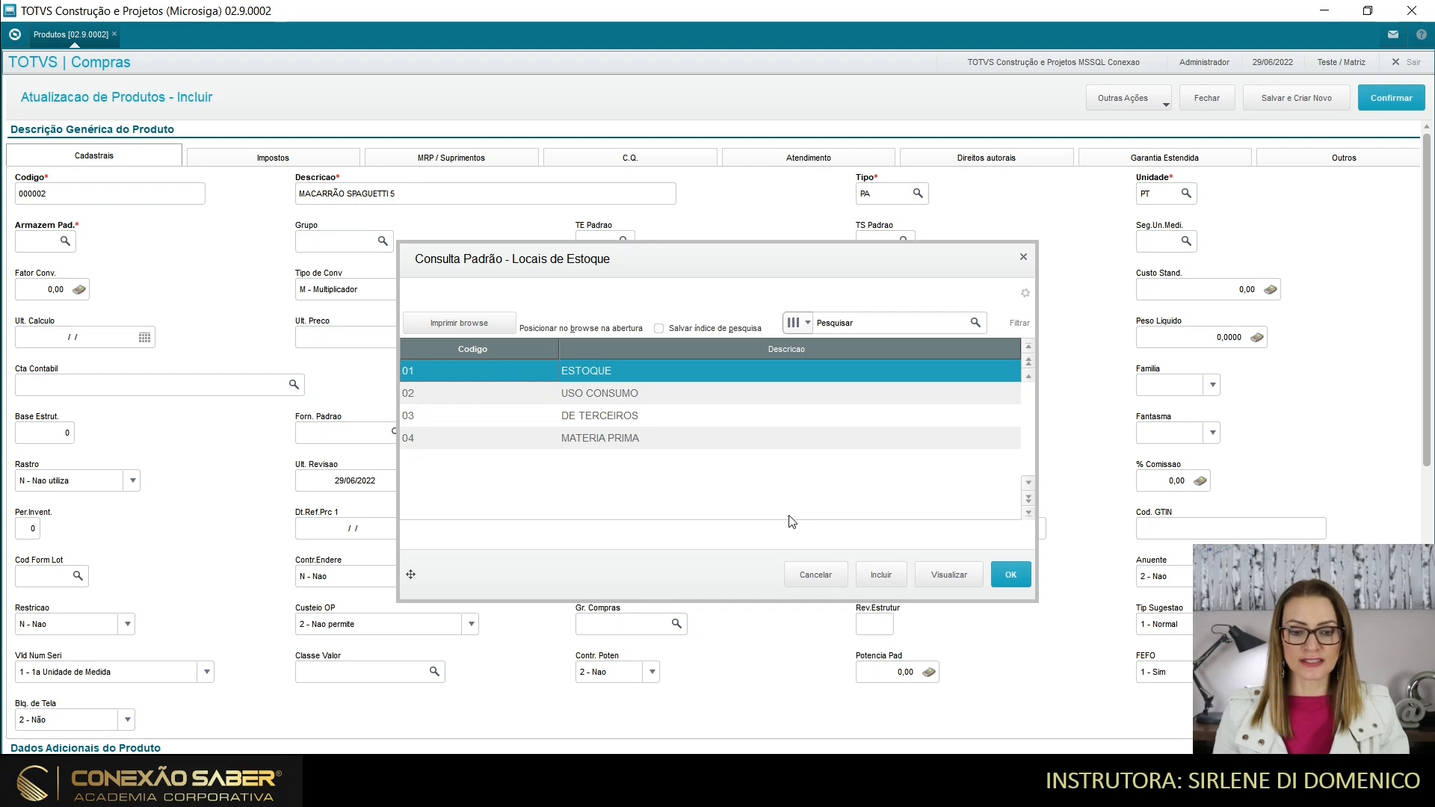
click(1010, 579)
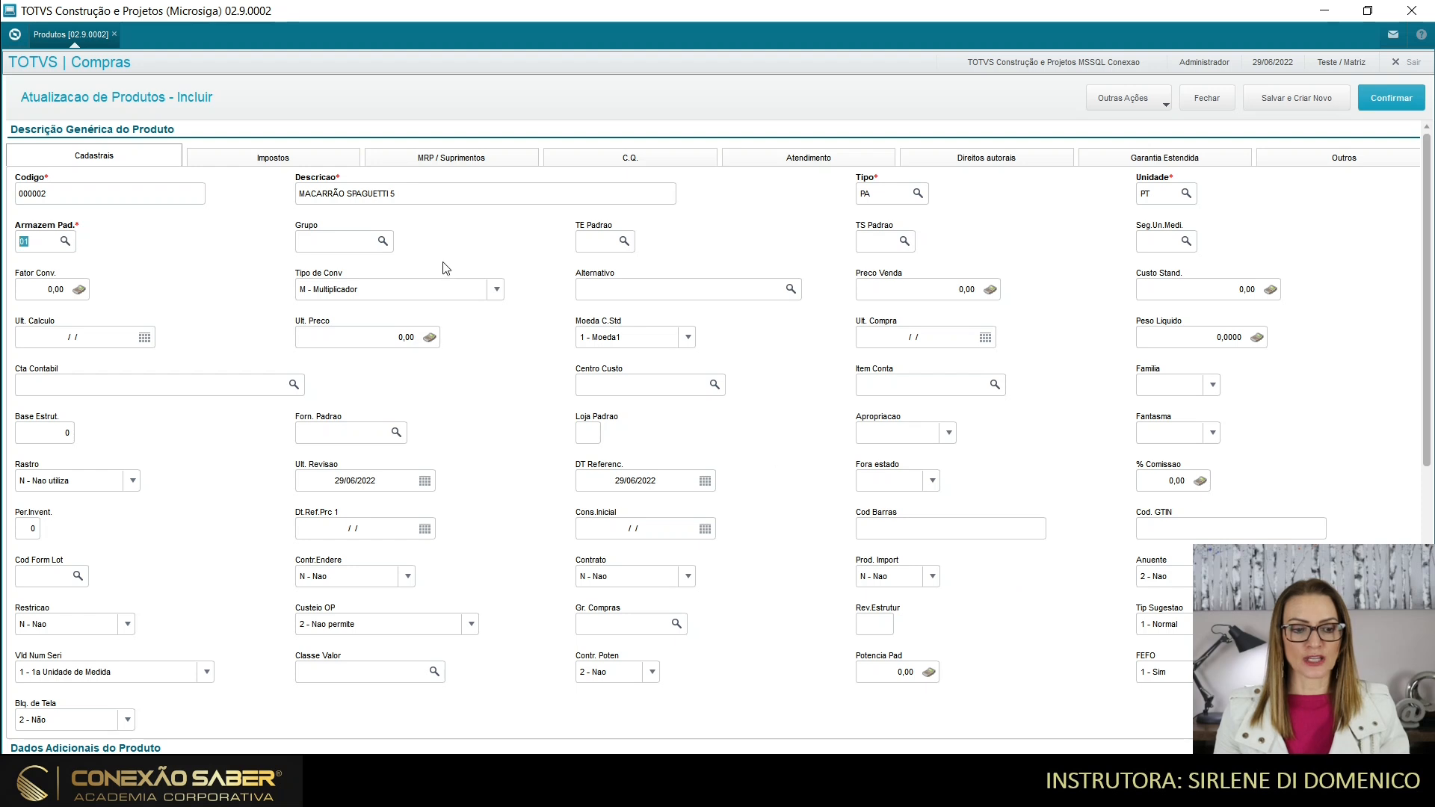
Register the product group 0020 with Desc Grupo MASSAS from the Grupo lookup, and assign it as the product's Grupo
click(380, 242)
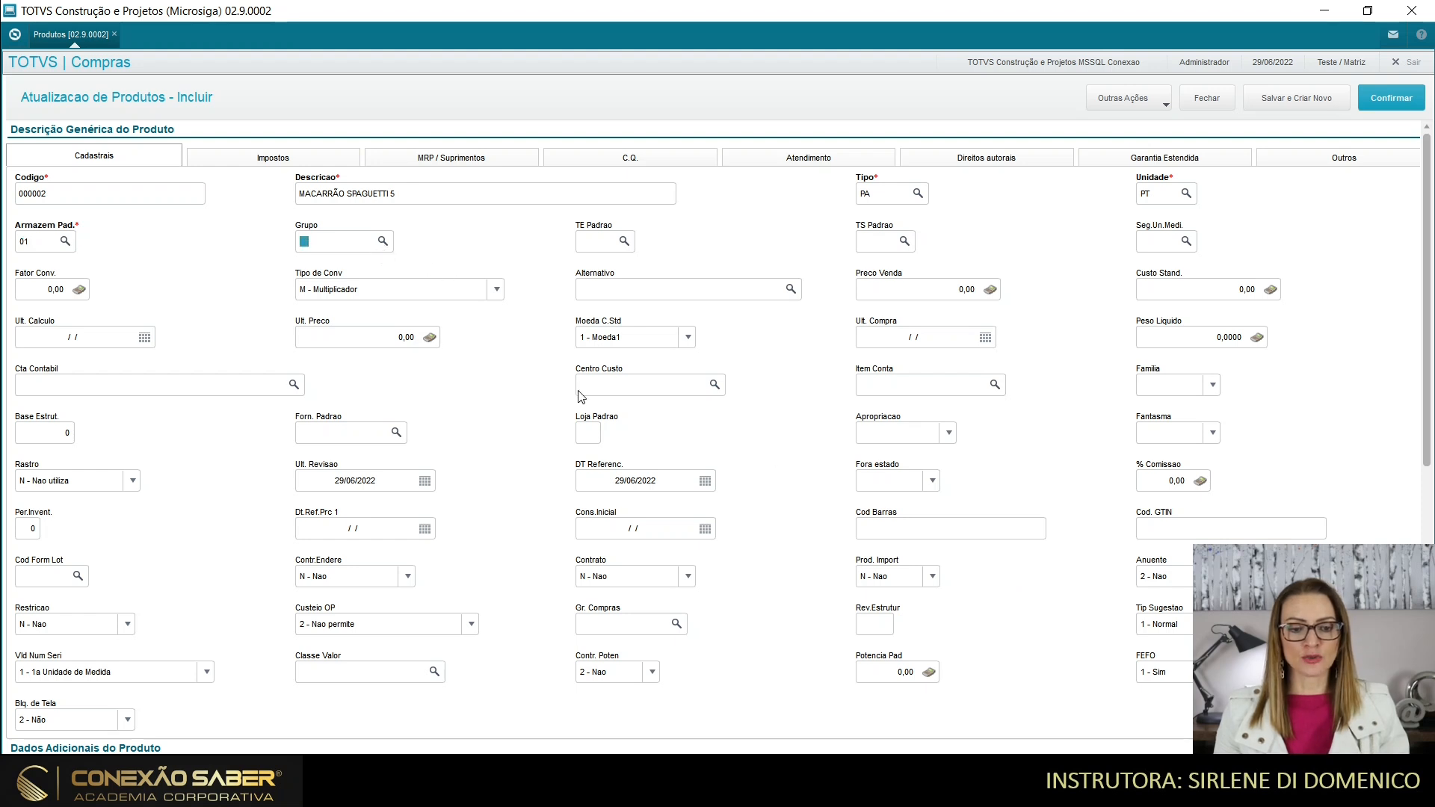
click(603, 457)
scroll(603, 457, down, 3)
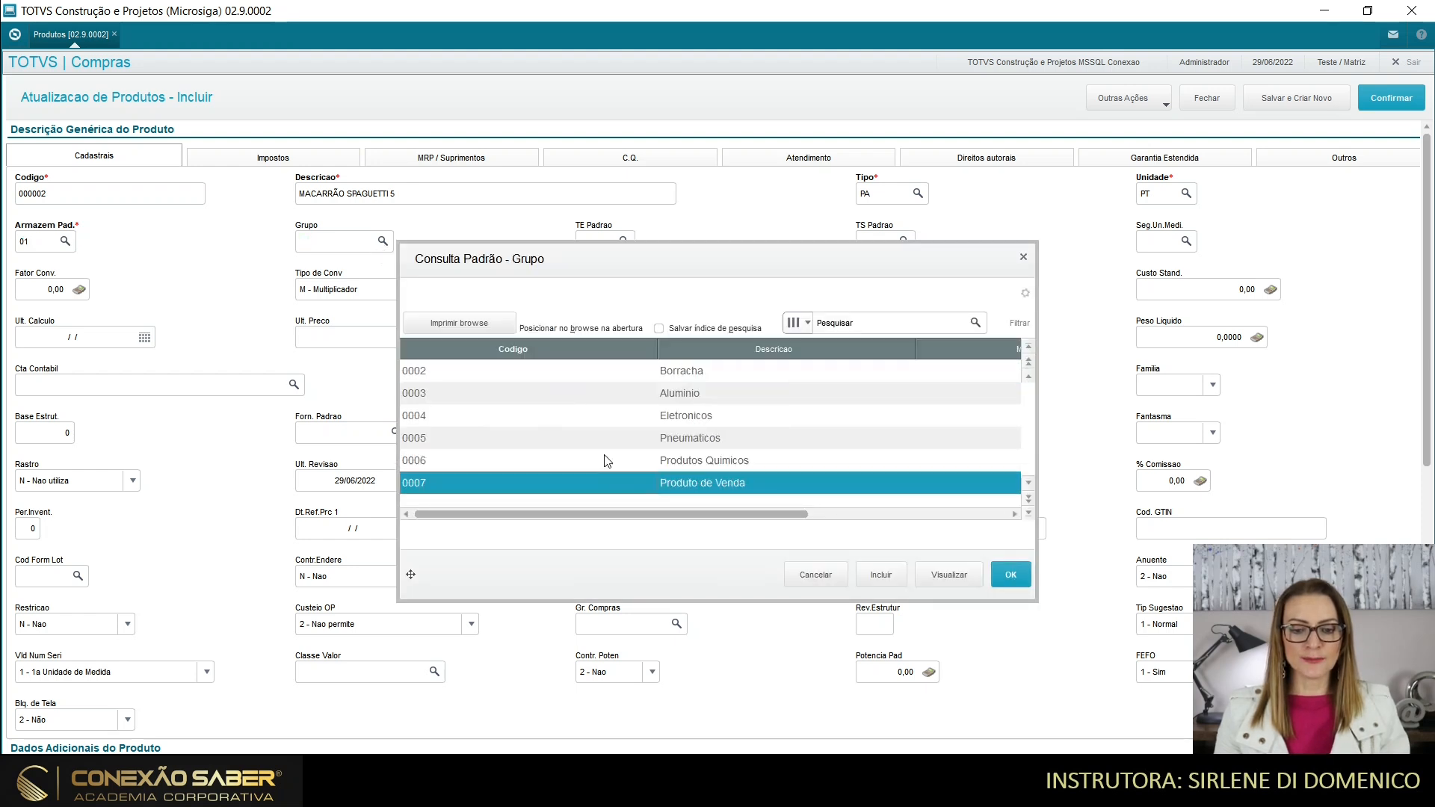
scroll(607, 460, down, 1)
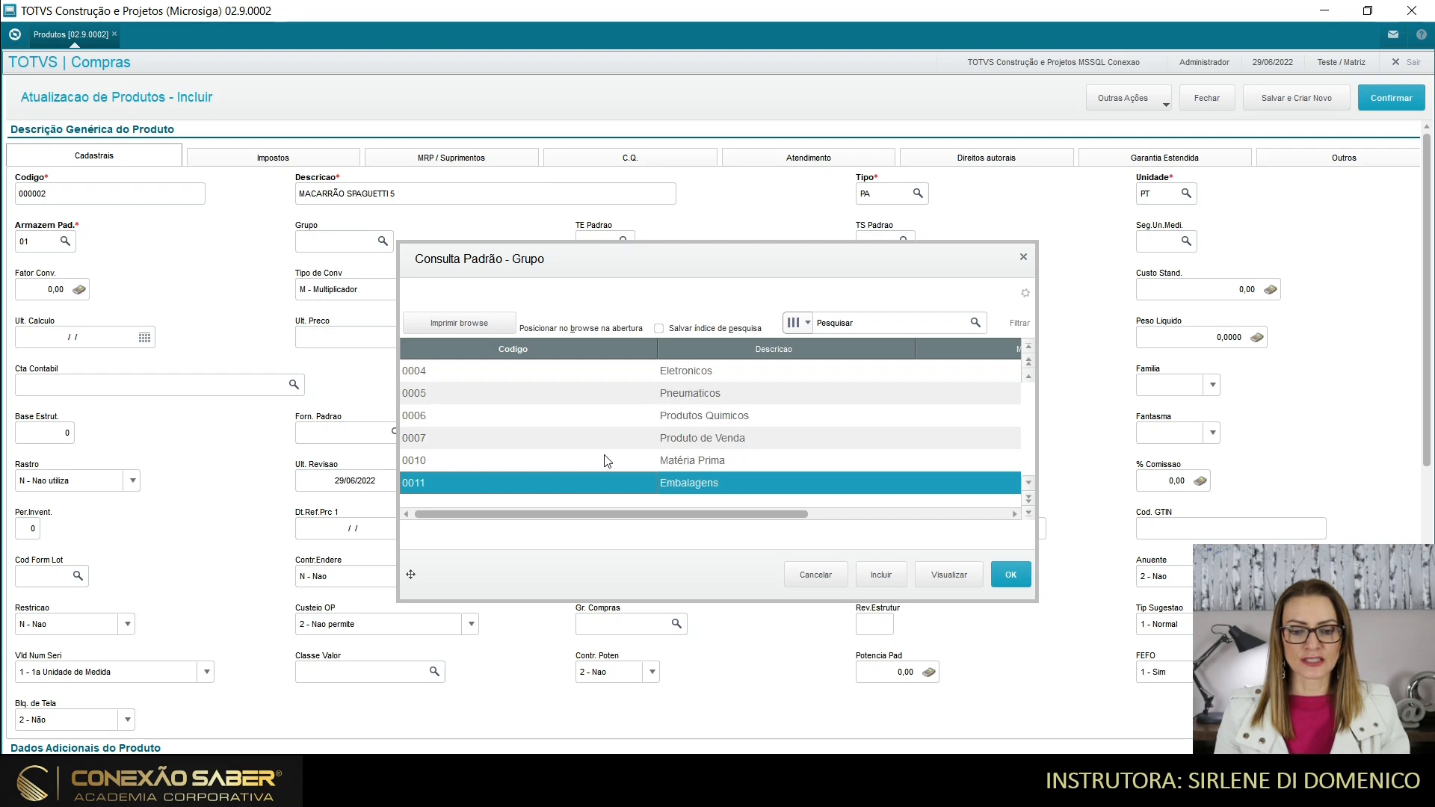
click(603, 446)
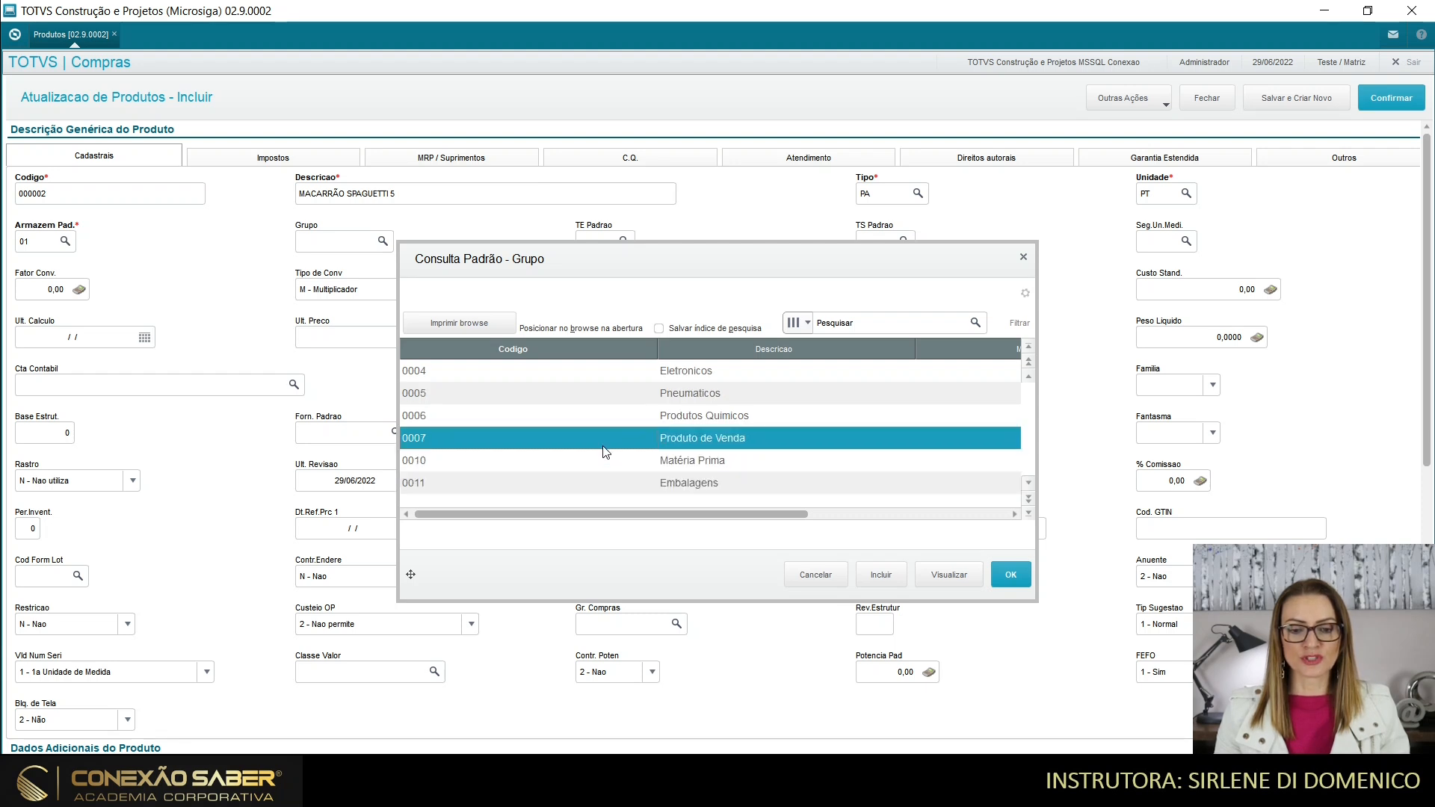
click(880, 577)
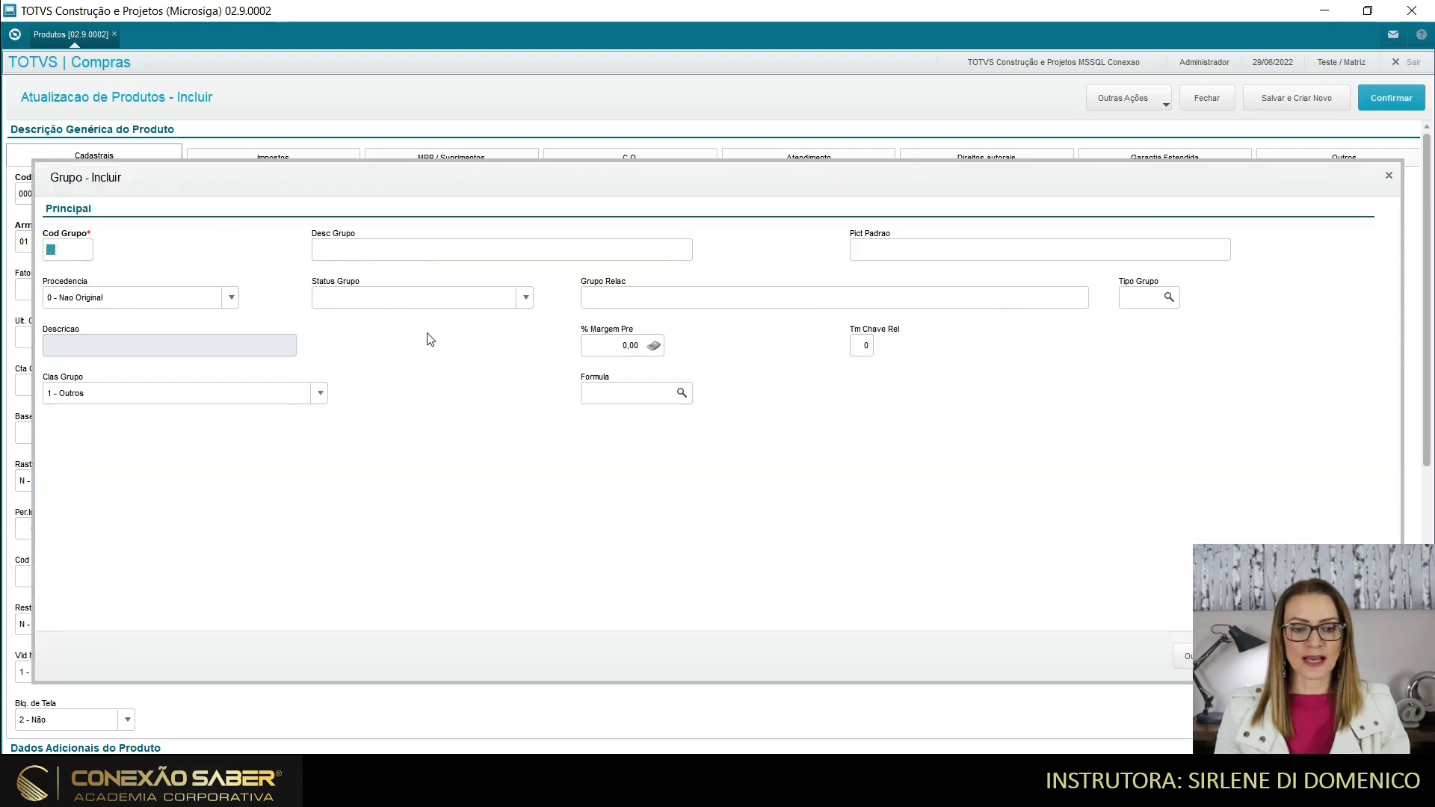
text(0020)
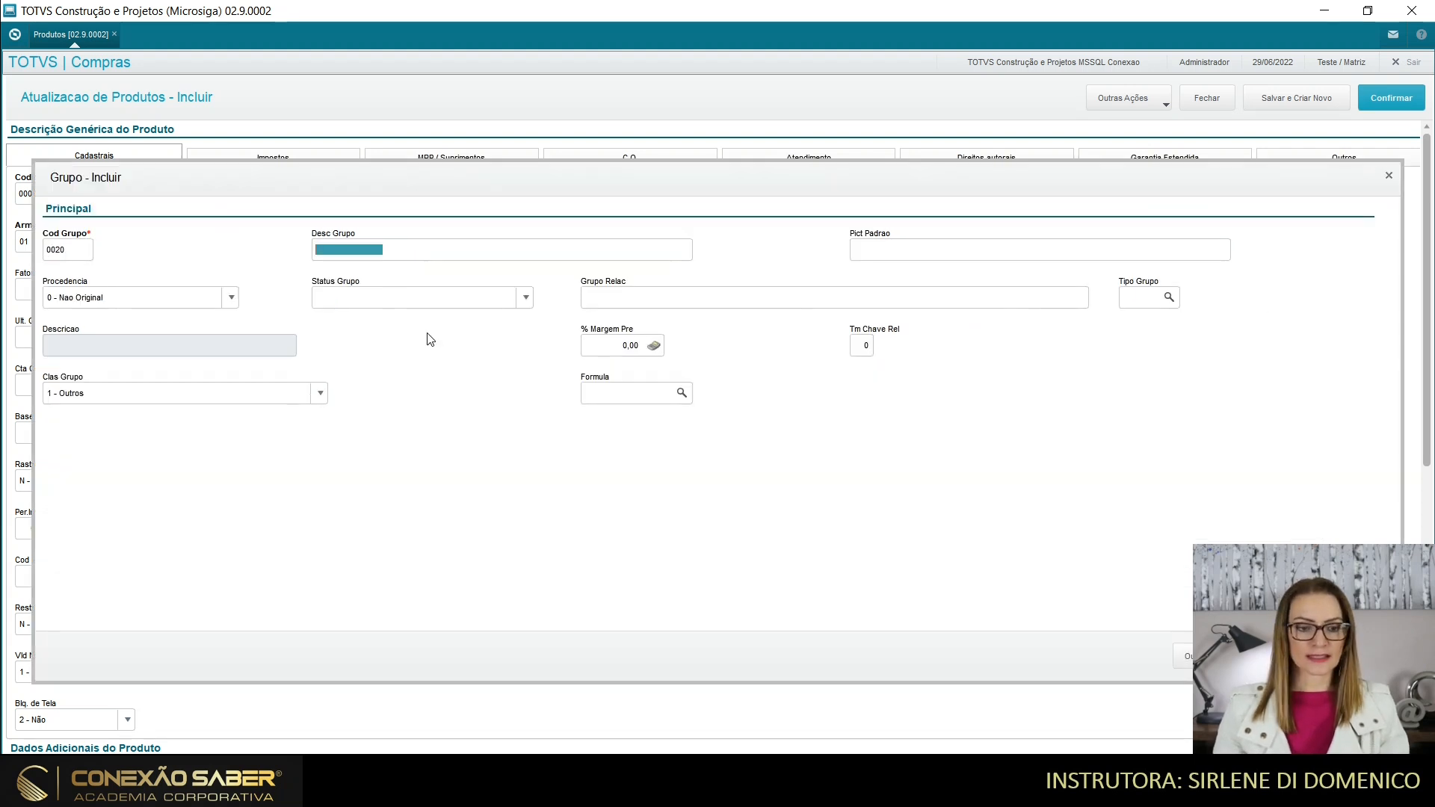
text(MASSAS)
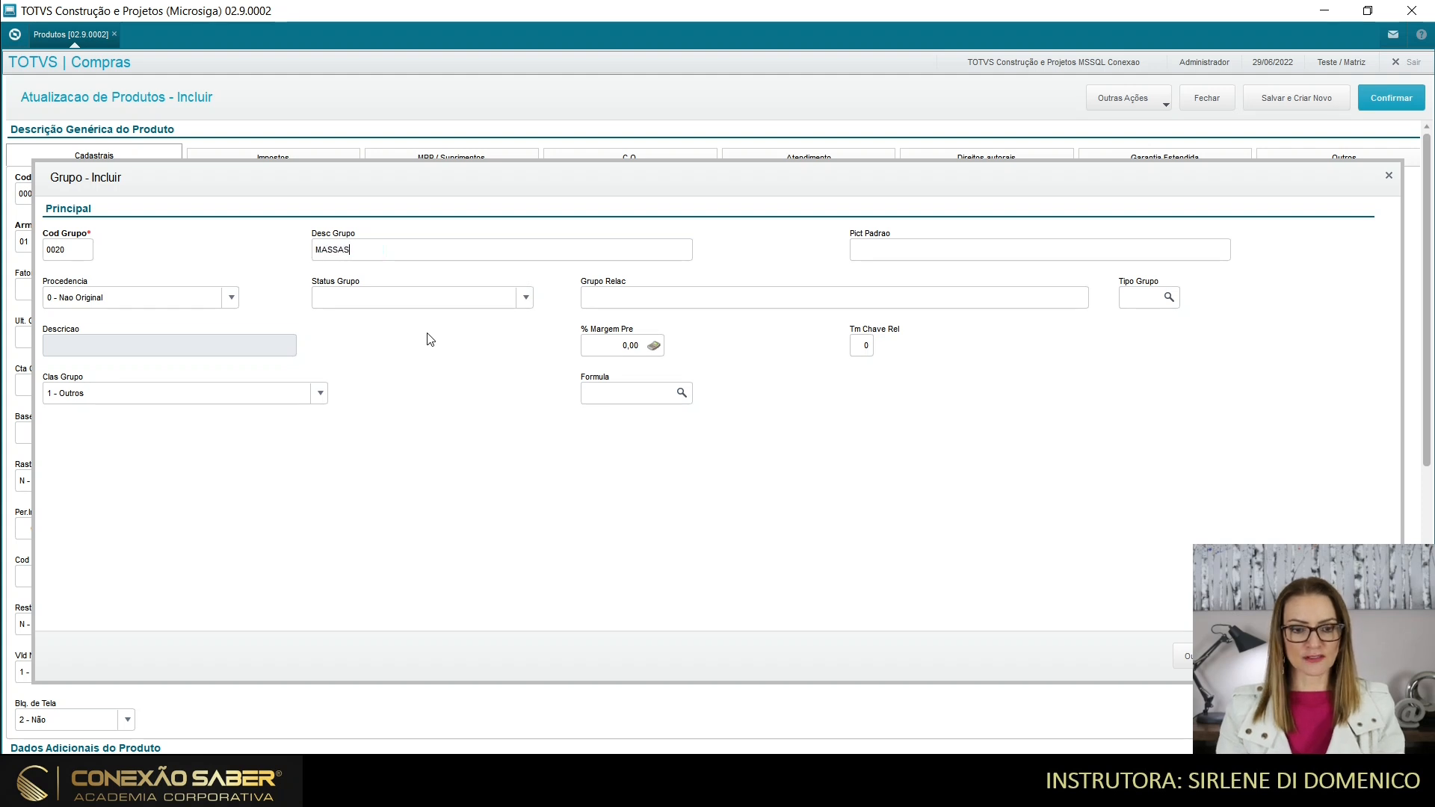
click(1363, 656)
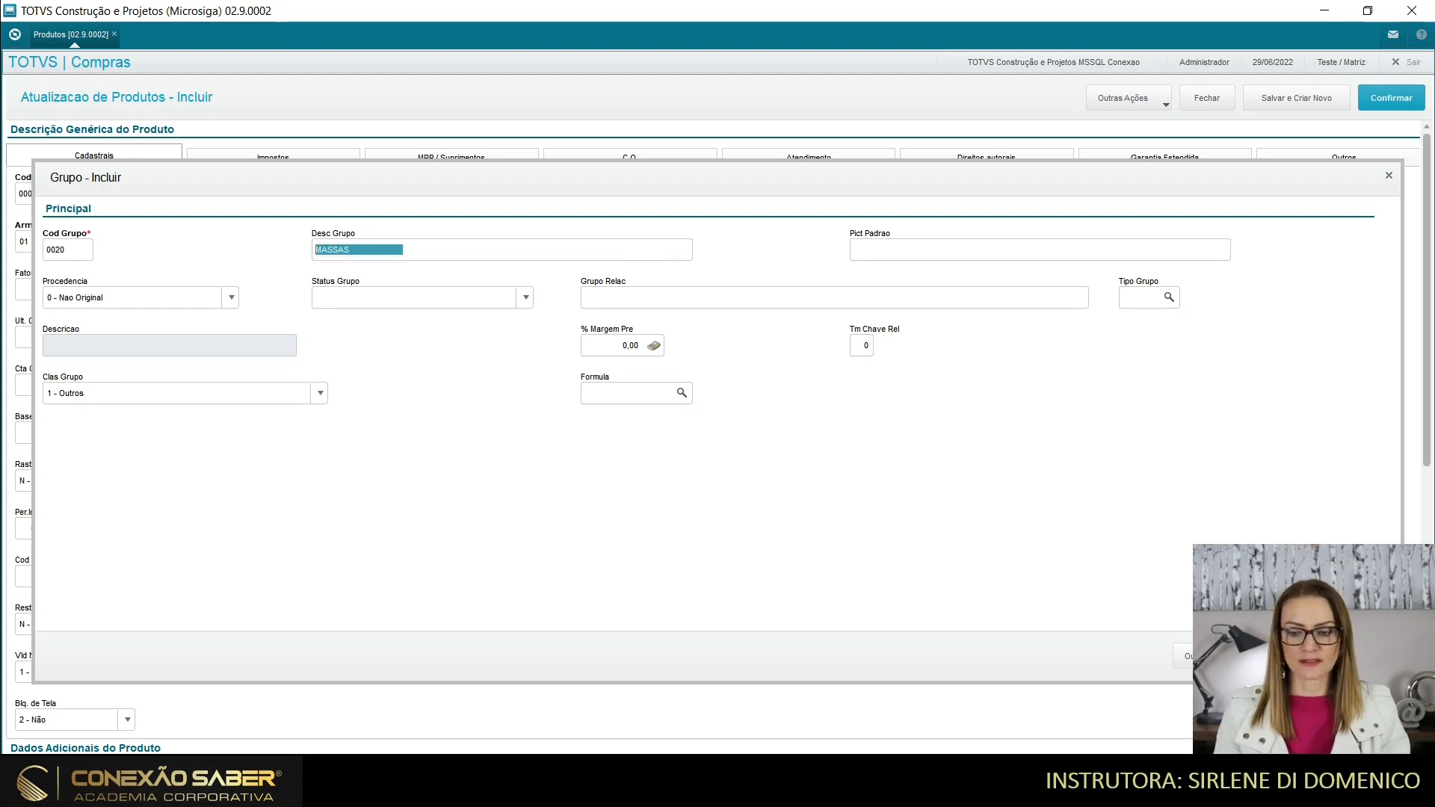
click(866, 473)
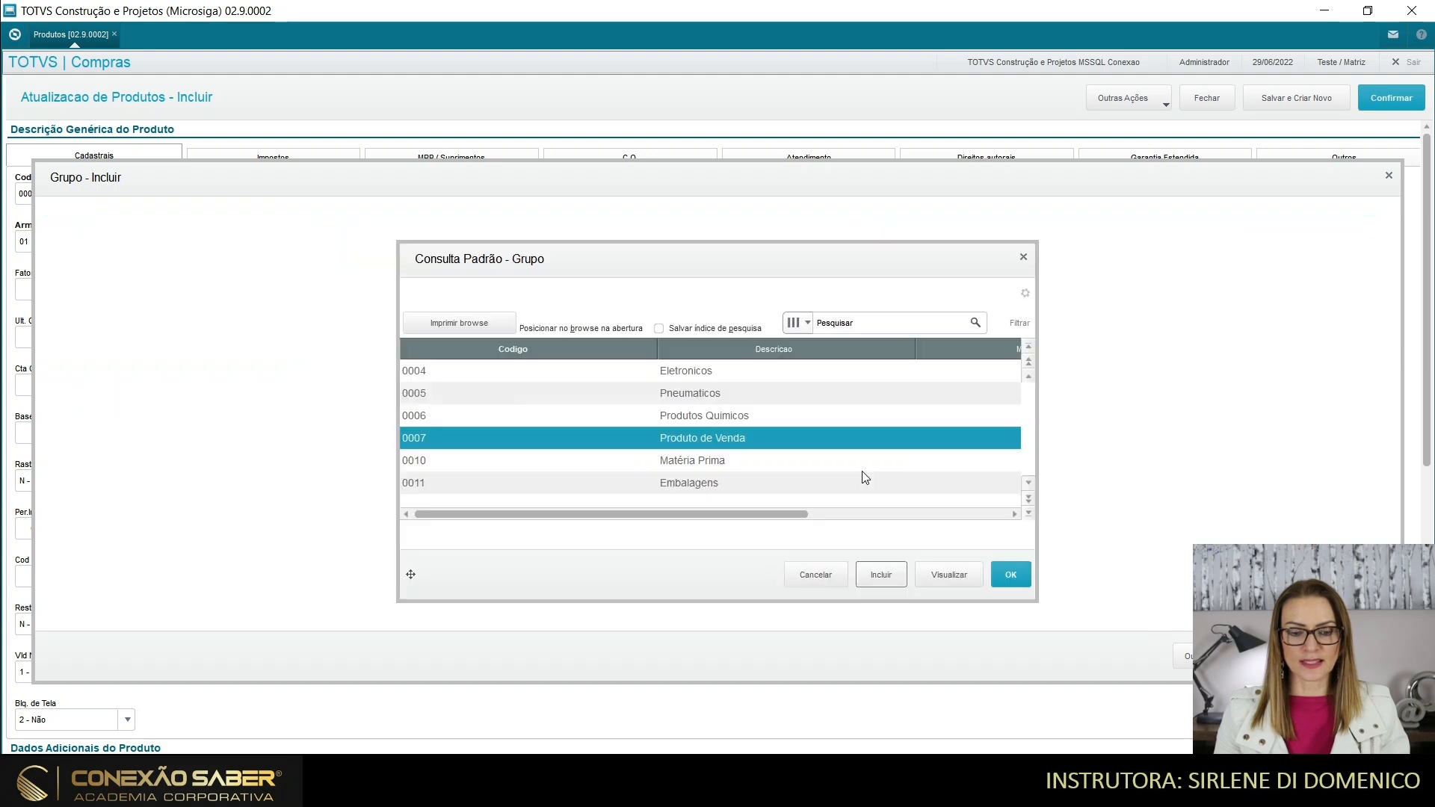
click(1008, 577)
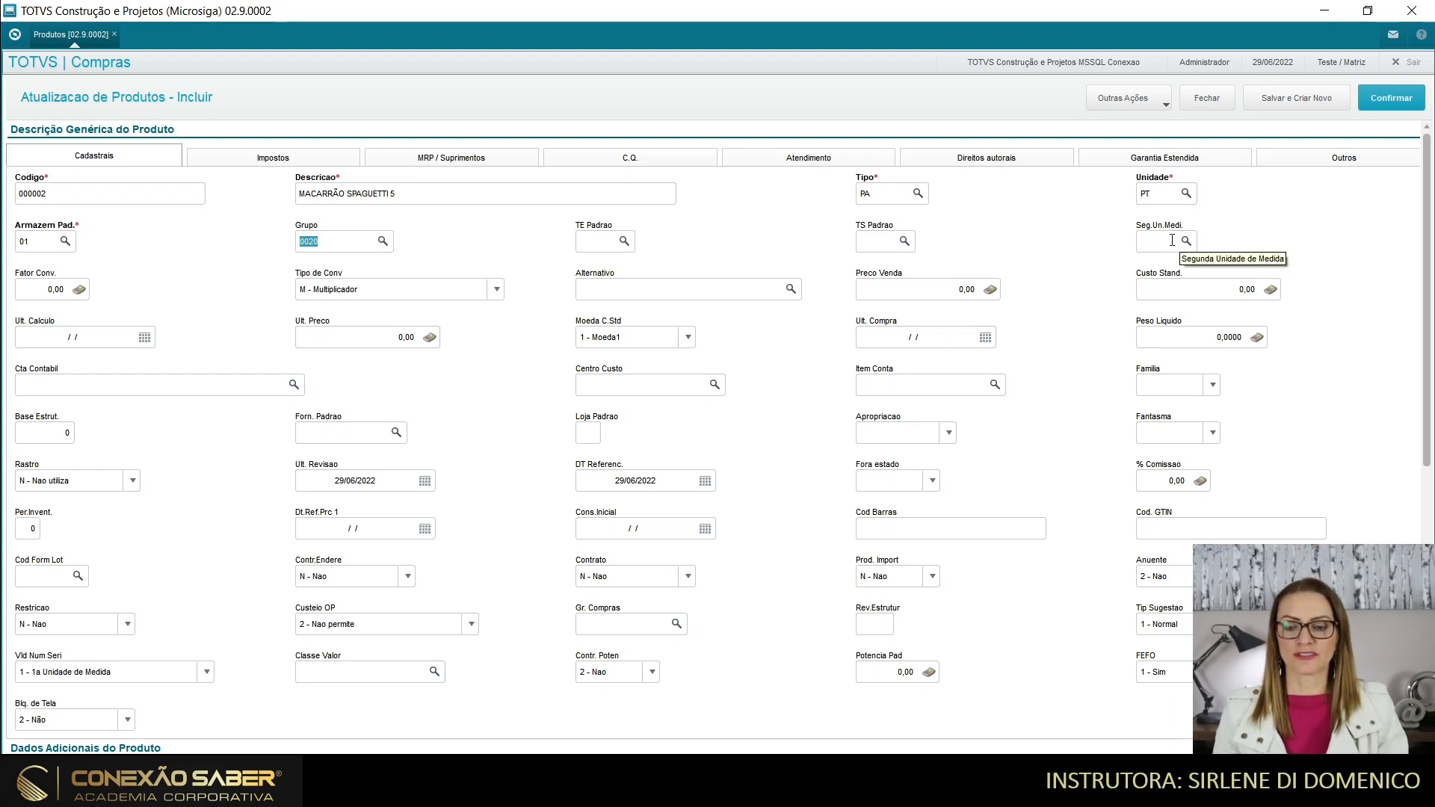
Set the product's second unit of measure to CX with conversion factor 12 and conversion type D - Divisor
click(1136, 242)
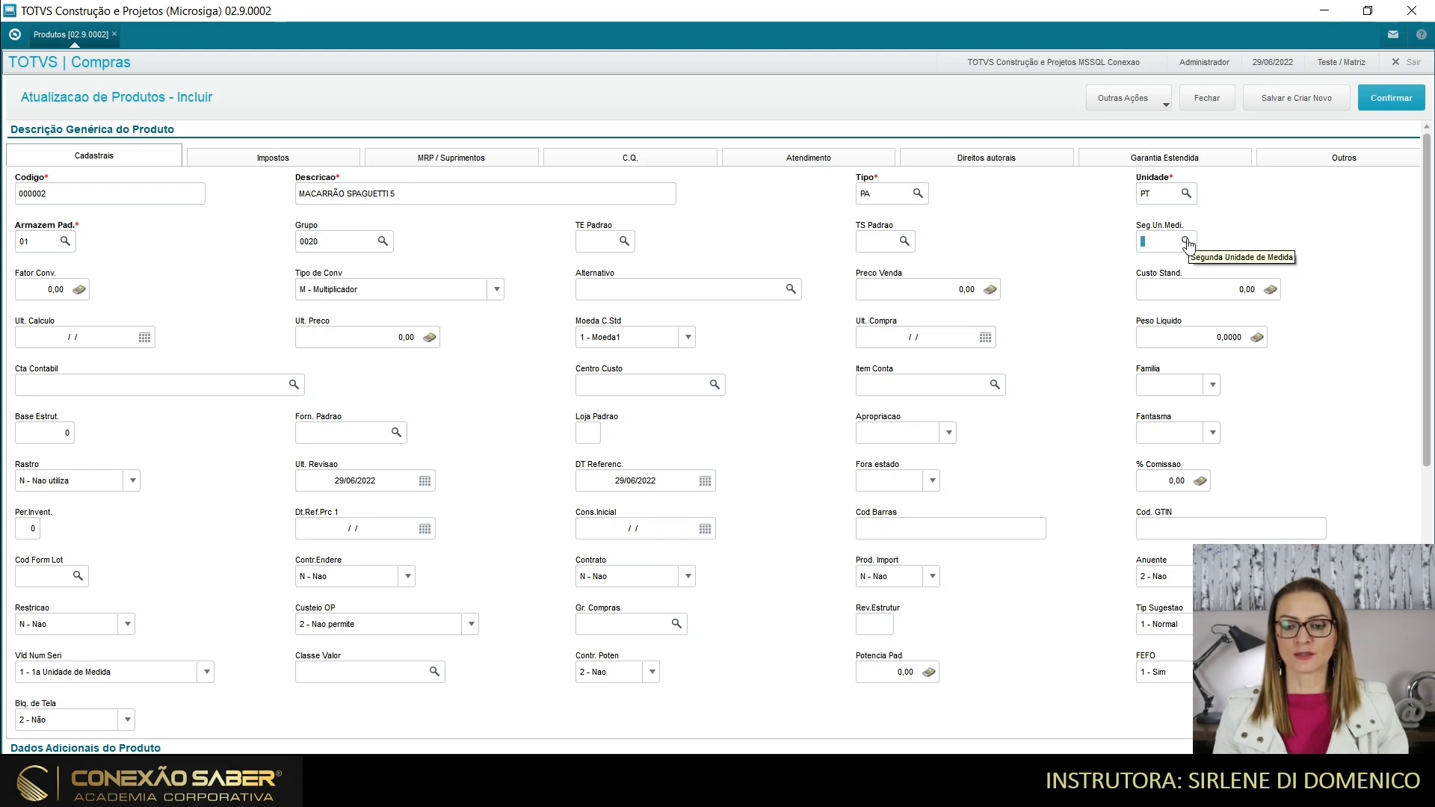
text(CX)
key(Tab)
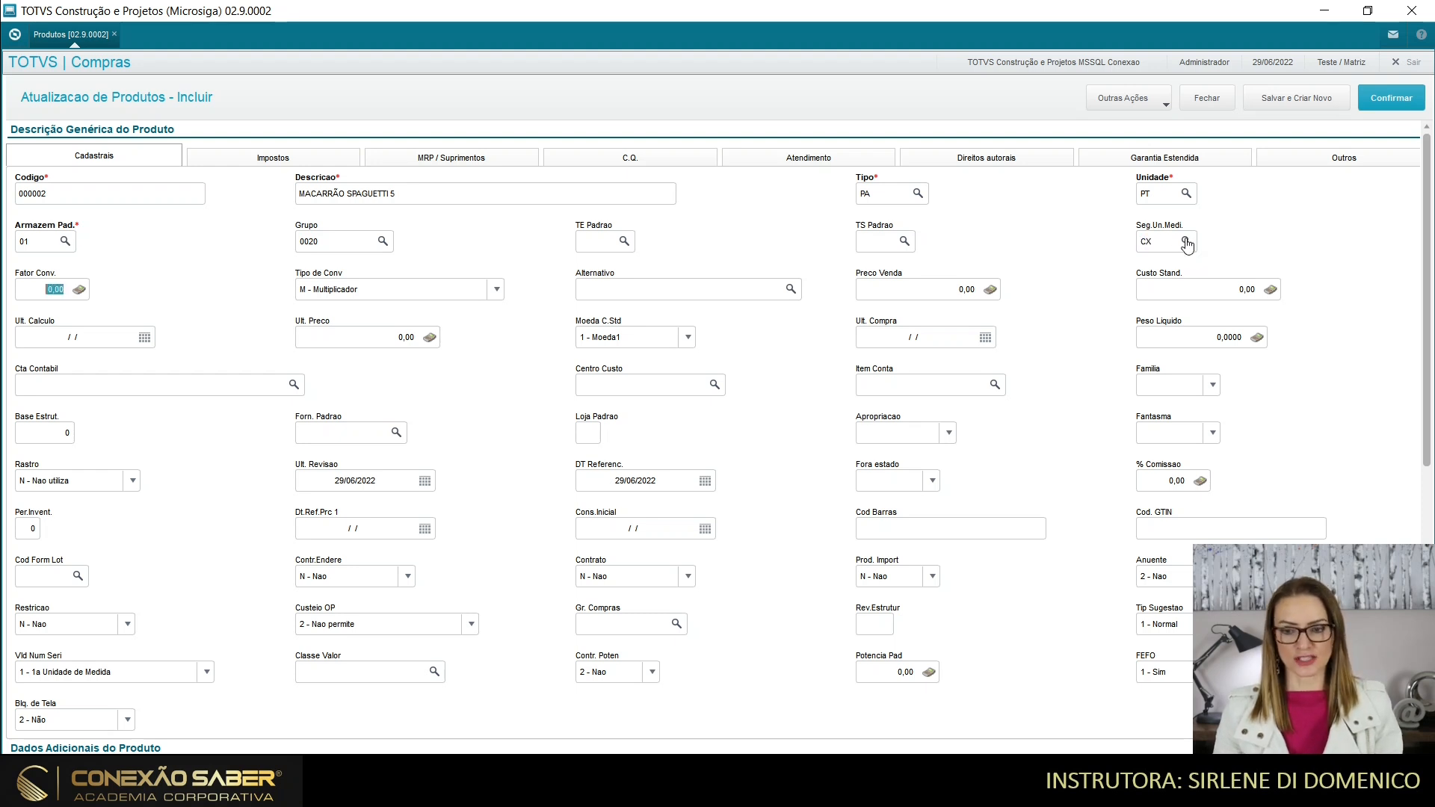
text(12)
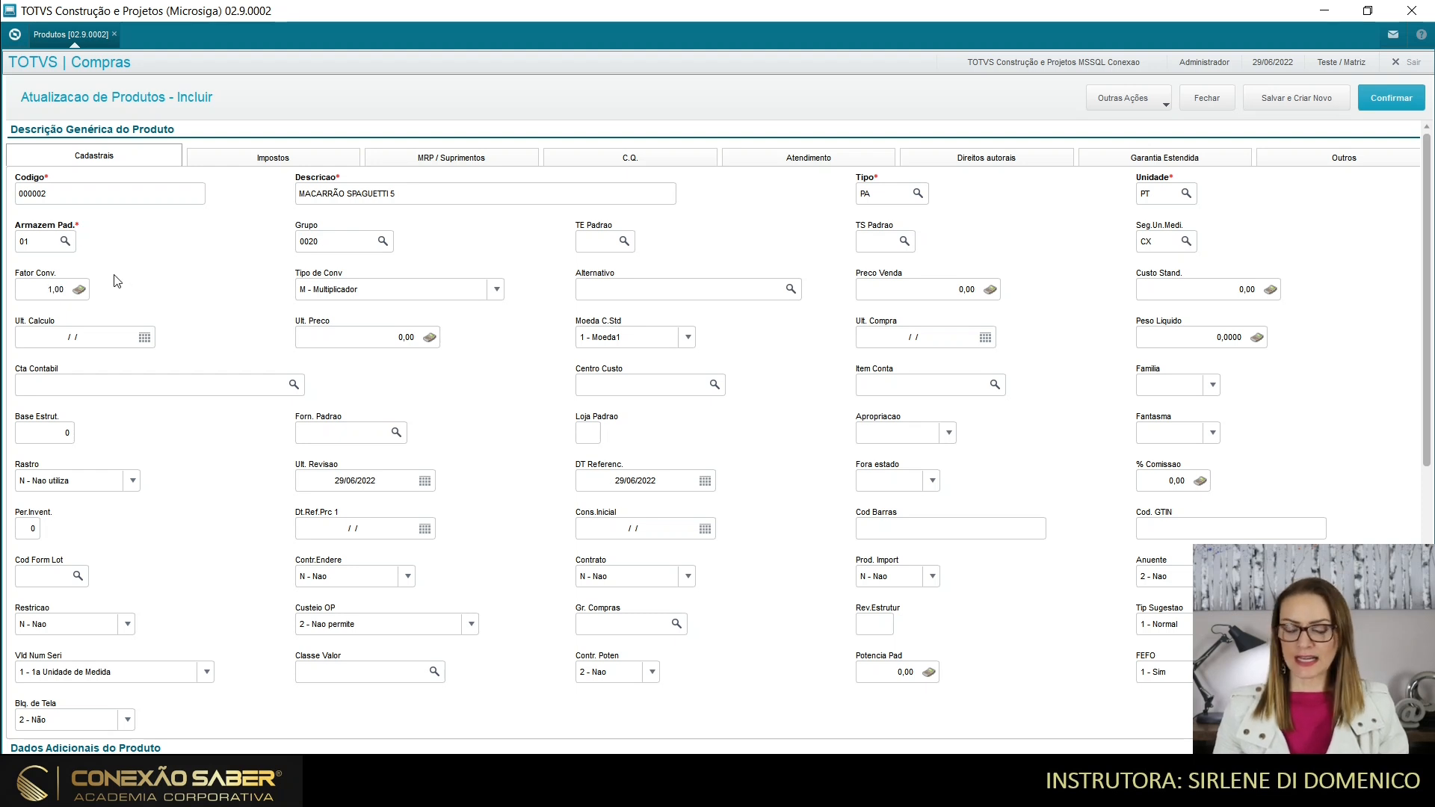
click(374, 294)
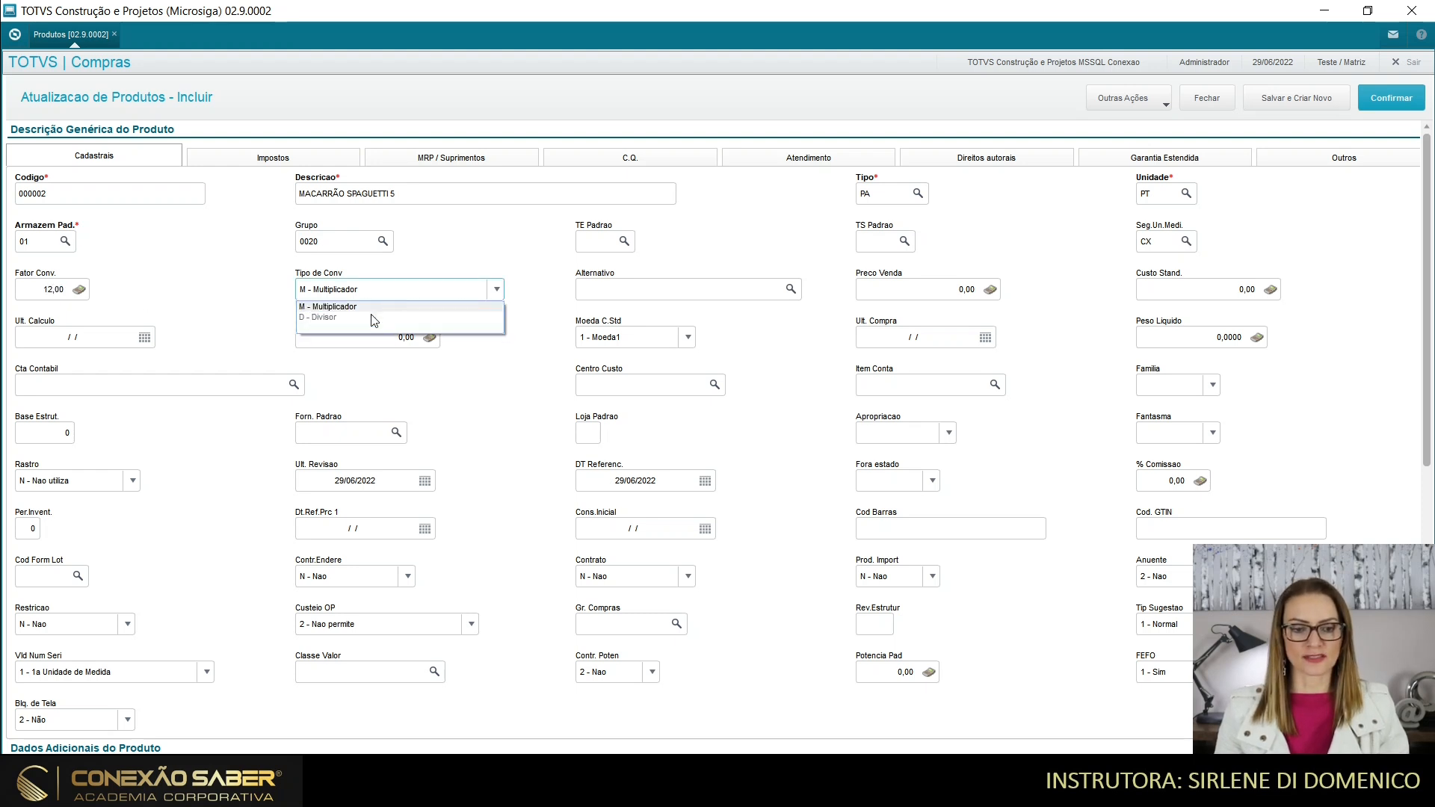
click(370, 317)
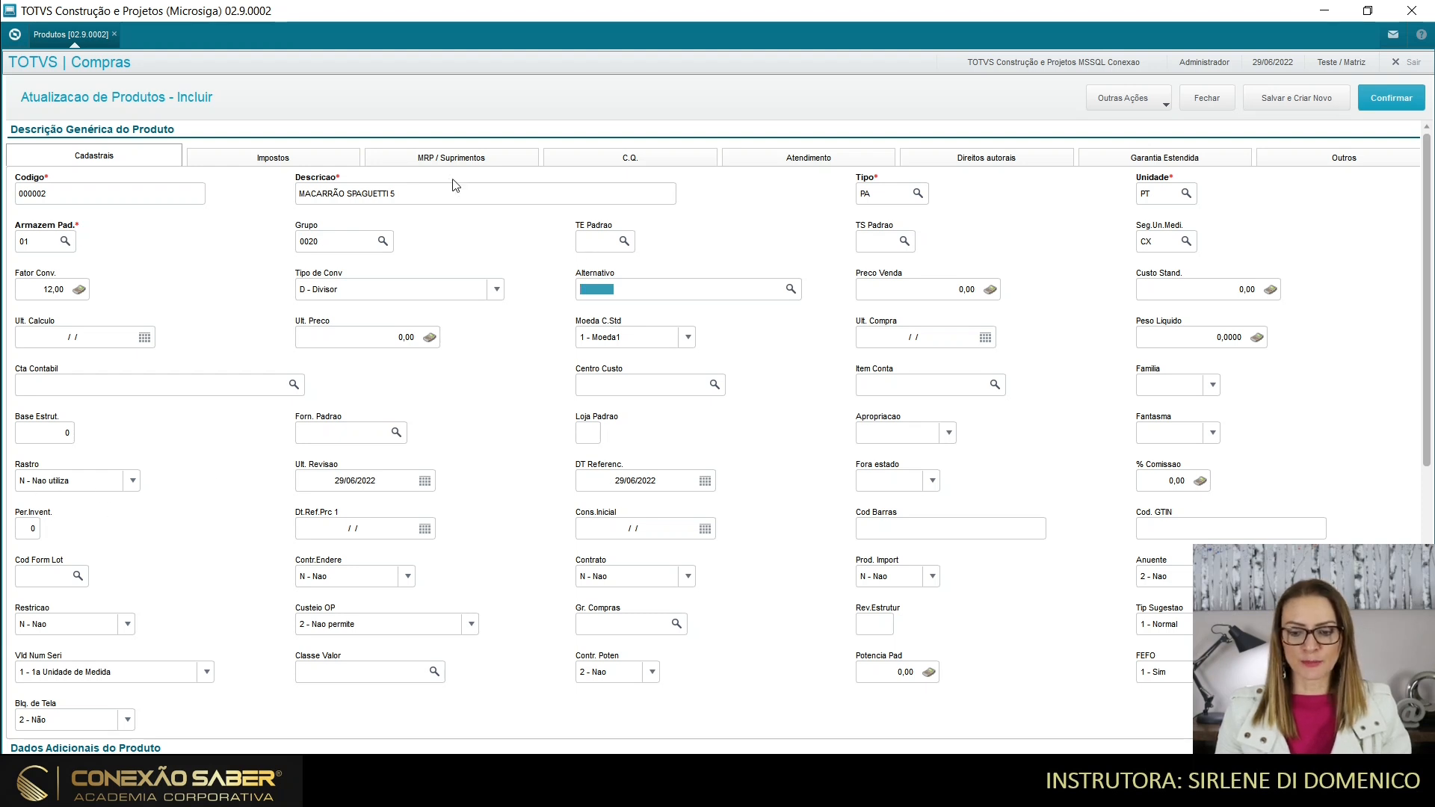
In the product's tax data, look up MASSA to set Pos.IPI/NCM to 1902.11.00, and set Aliq. IPI to 5
click(301, 161)
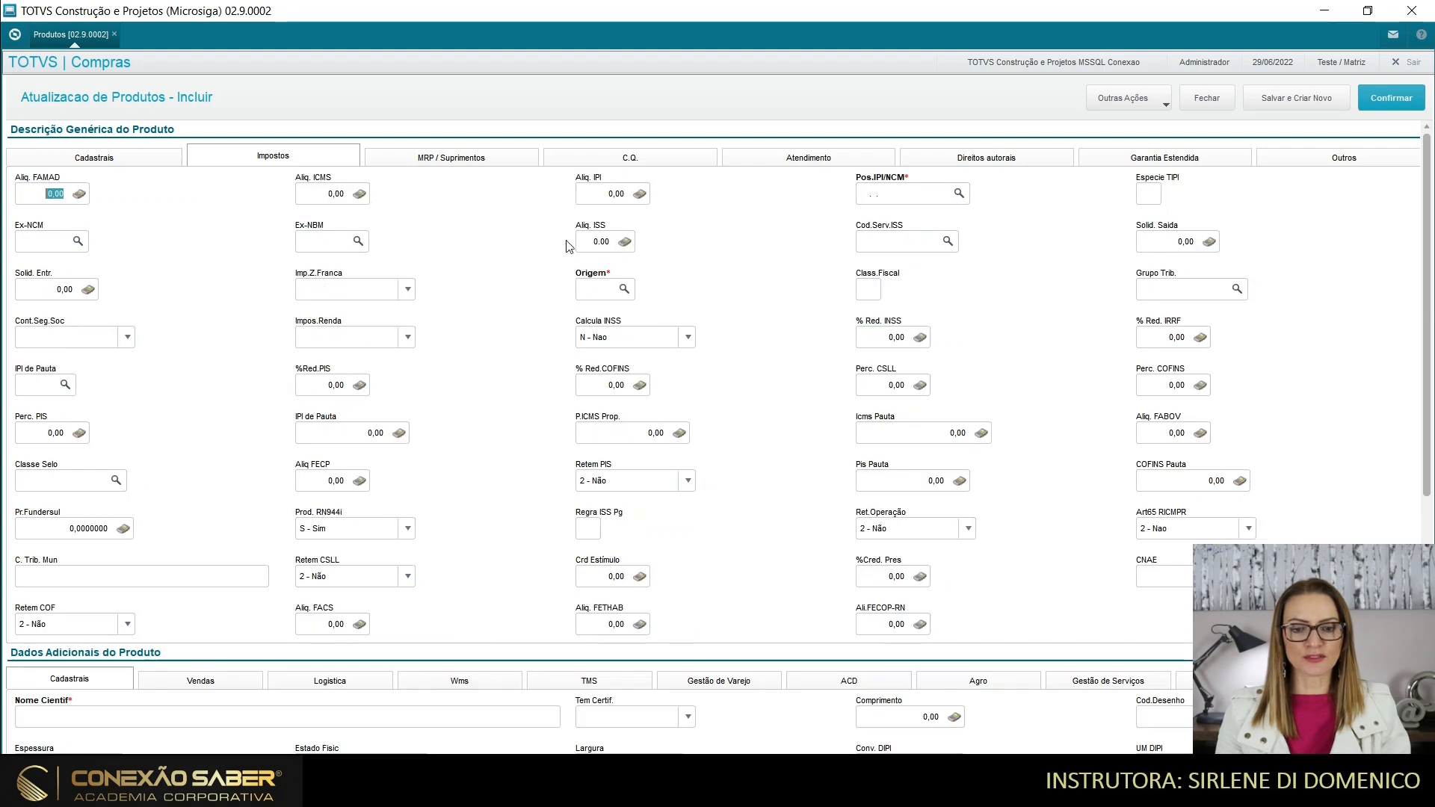
click(937, 198)
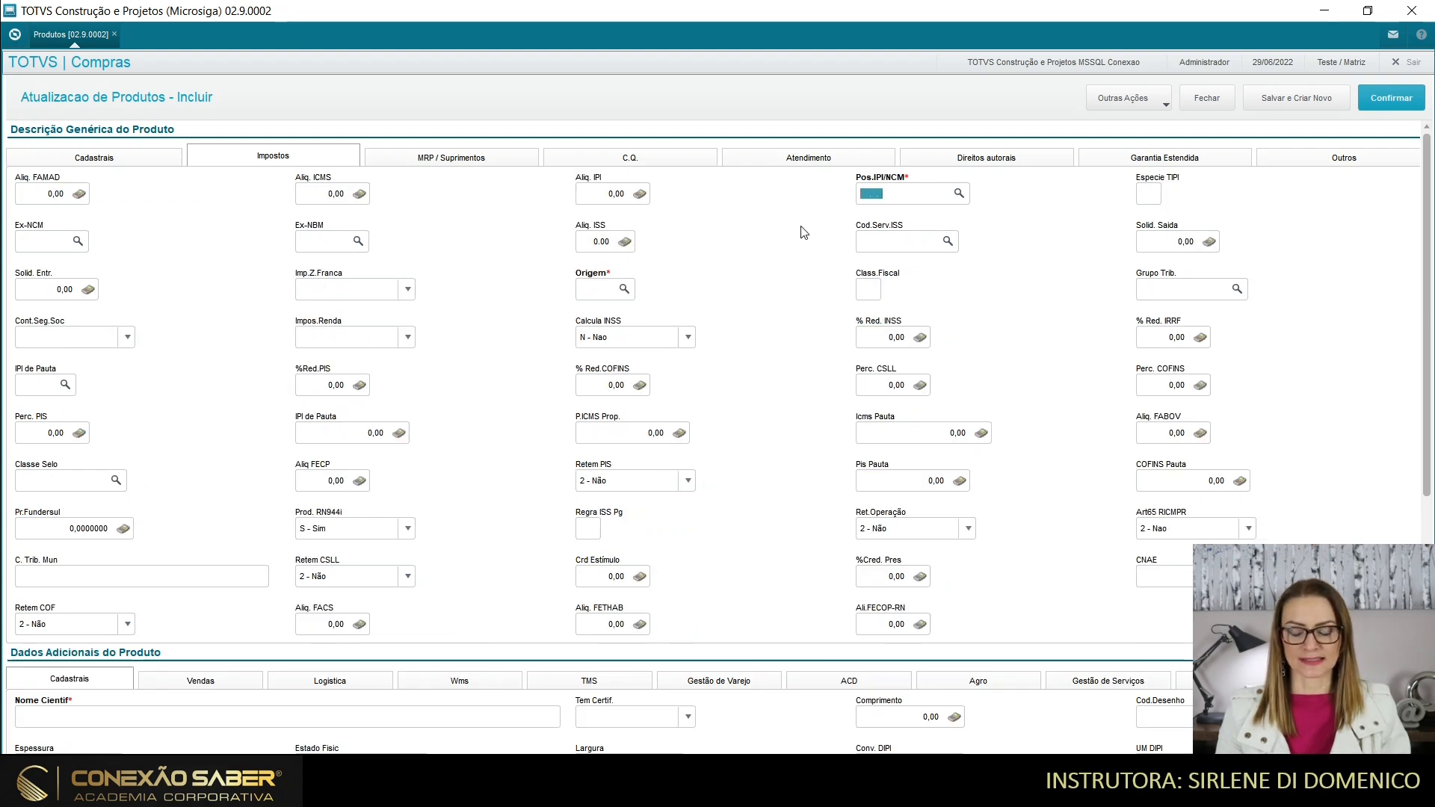
key(F3)
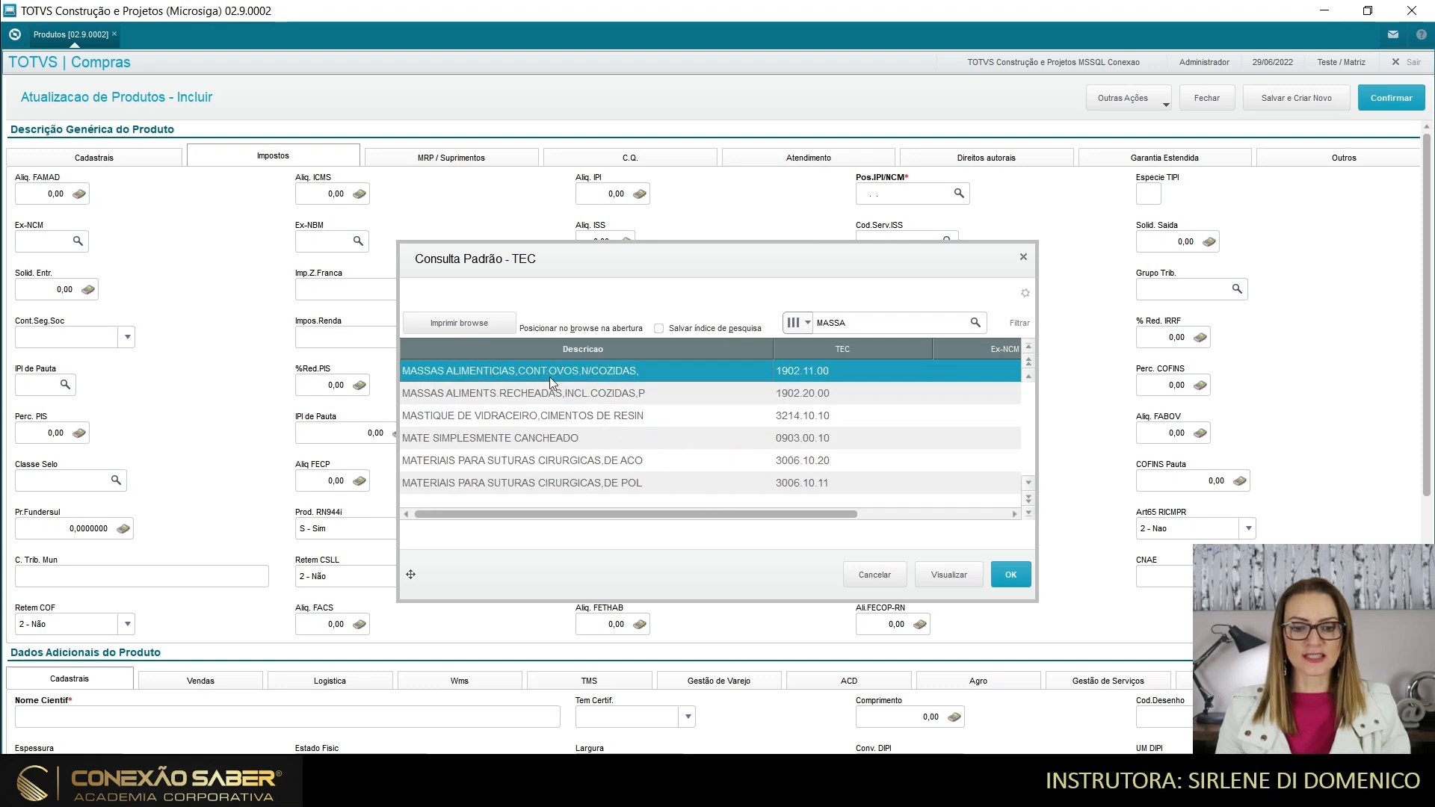
click(1001, 582)
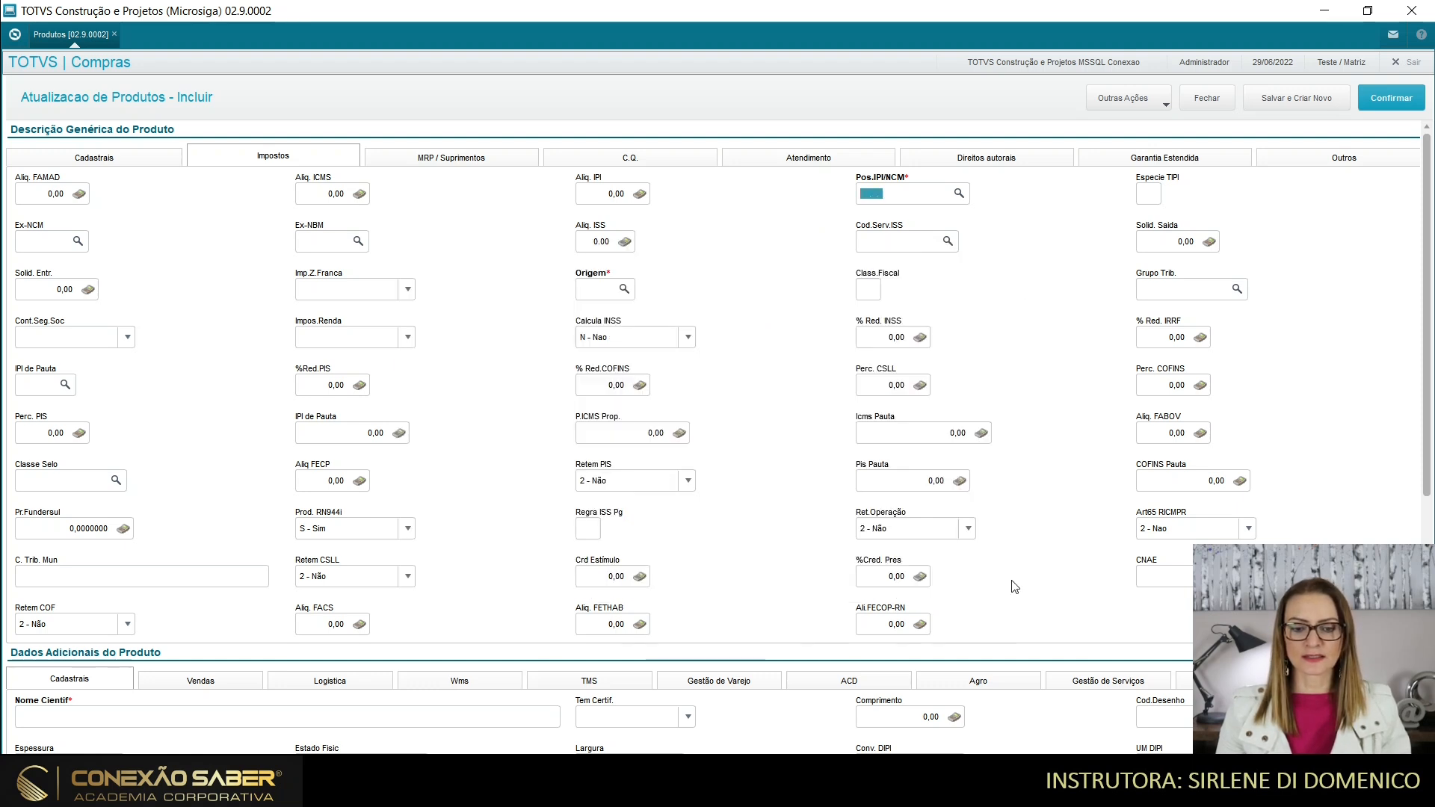
click(593, 196)
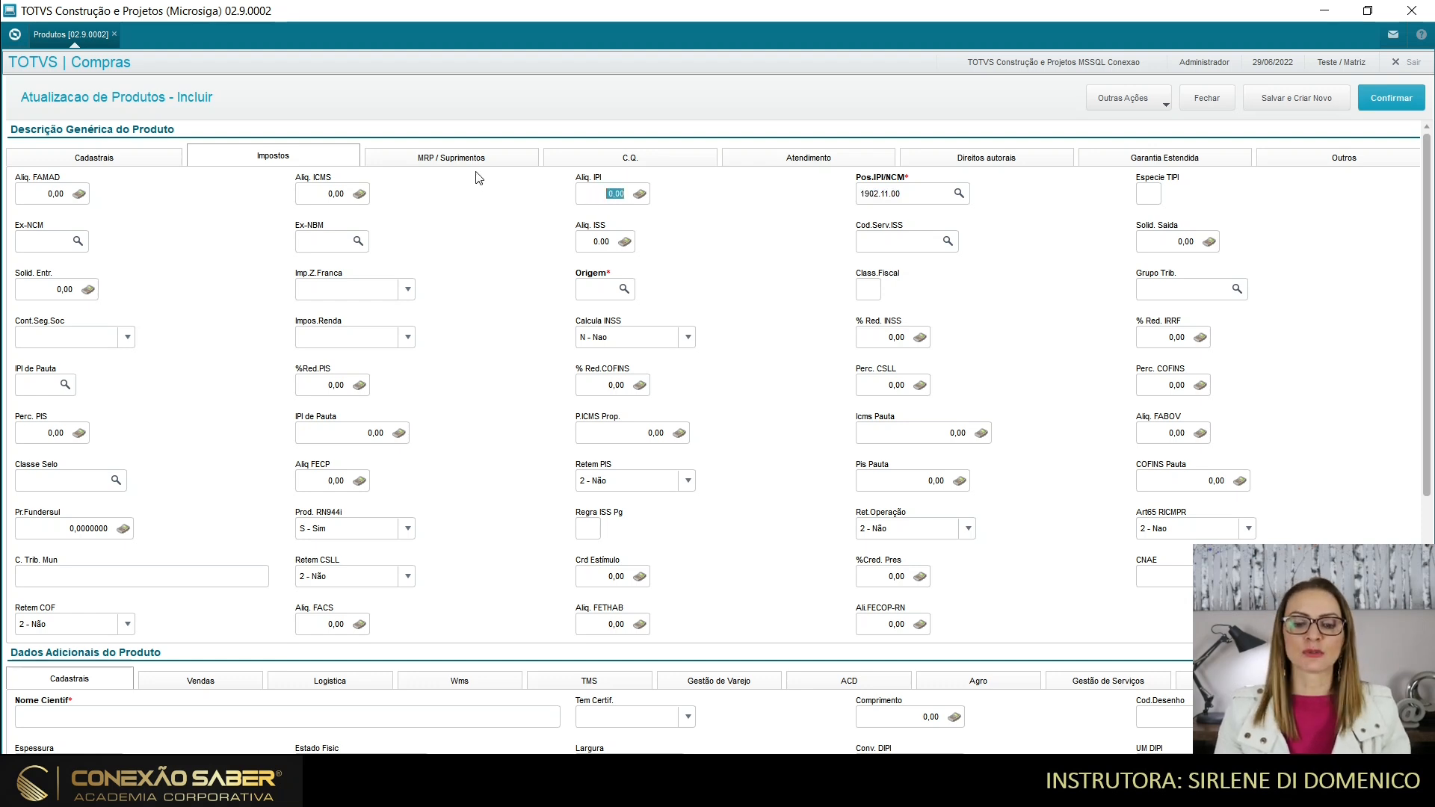
text(5)
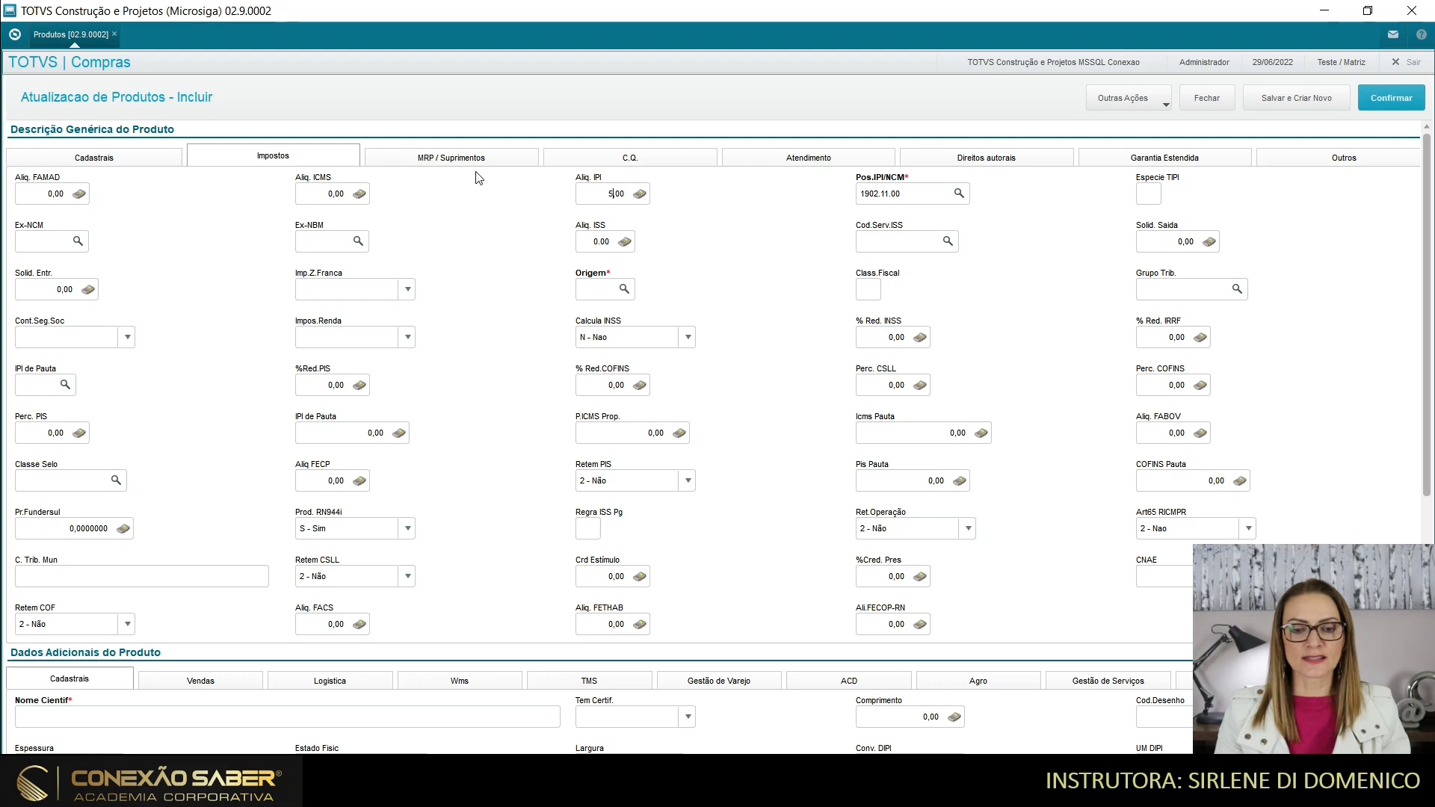
Set the product's Origem to 3 (Nacional-Merc/bem com Cont de Import superior a 40%) from the system table lookup
click(611, 291)
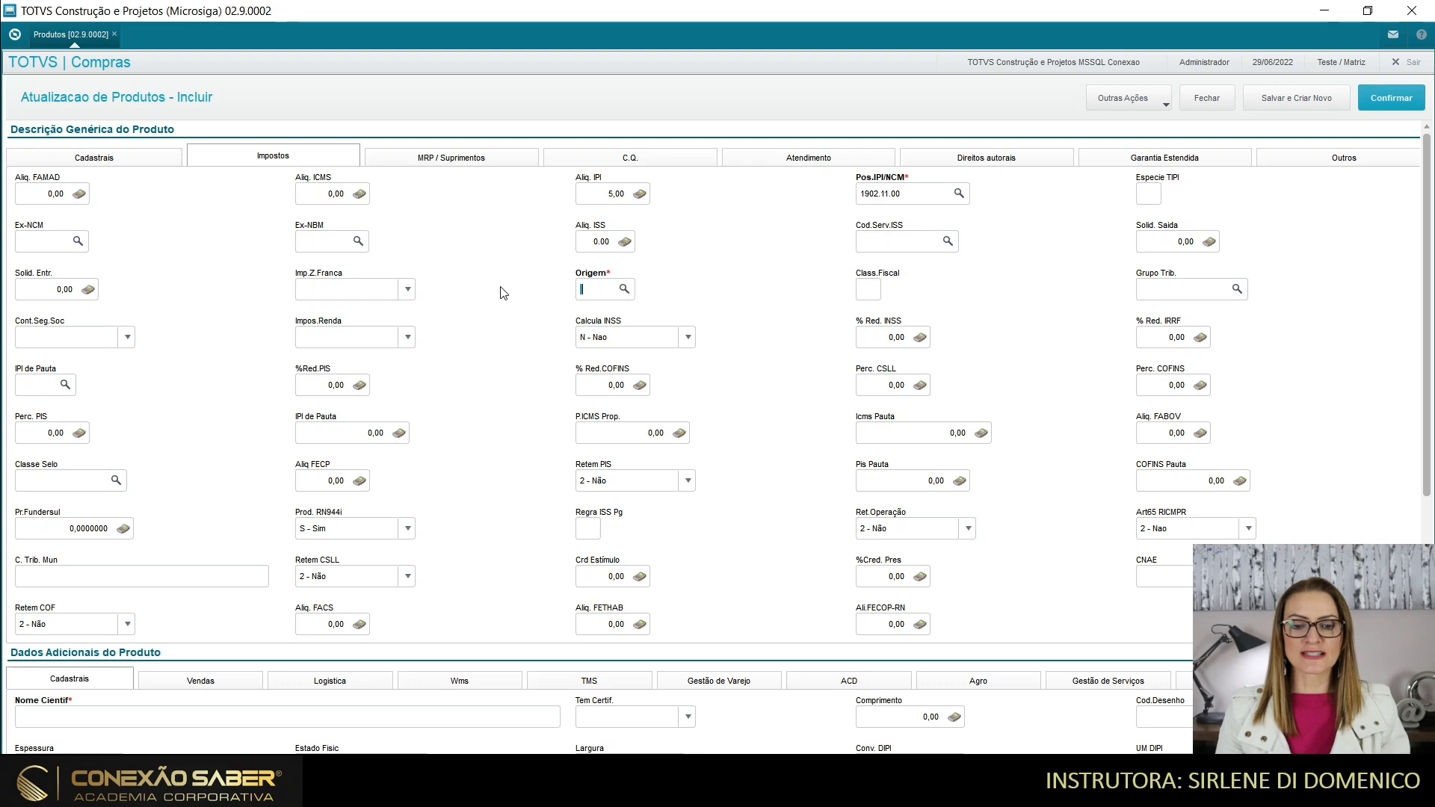
key(F3)
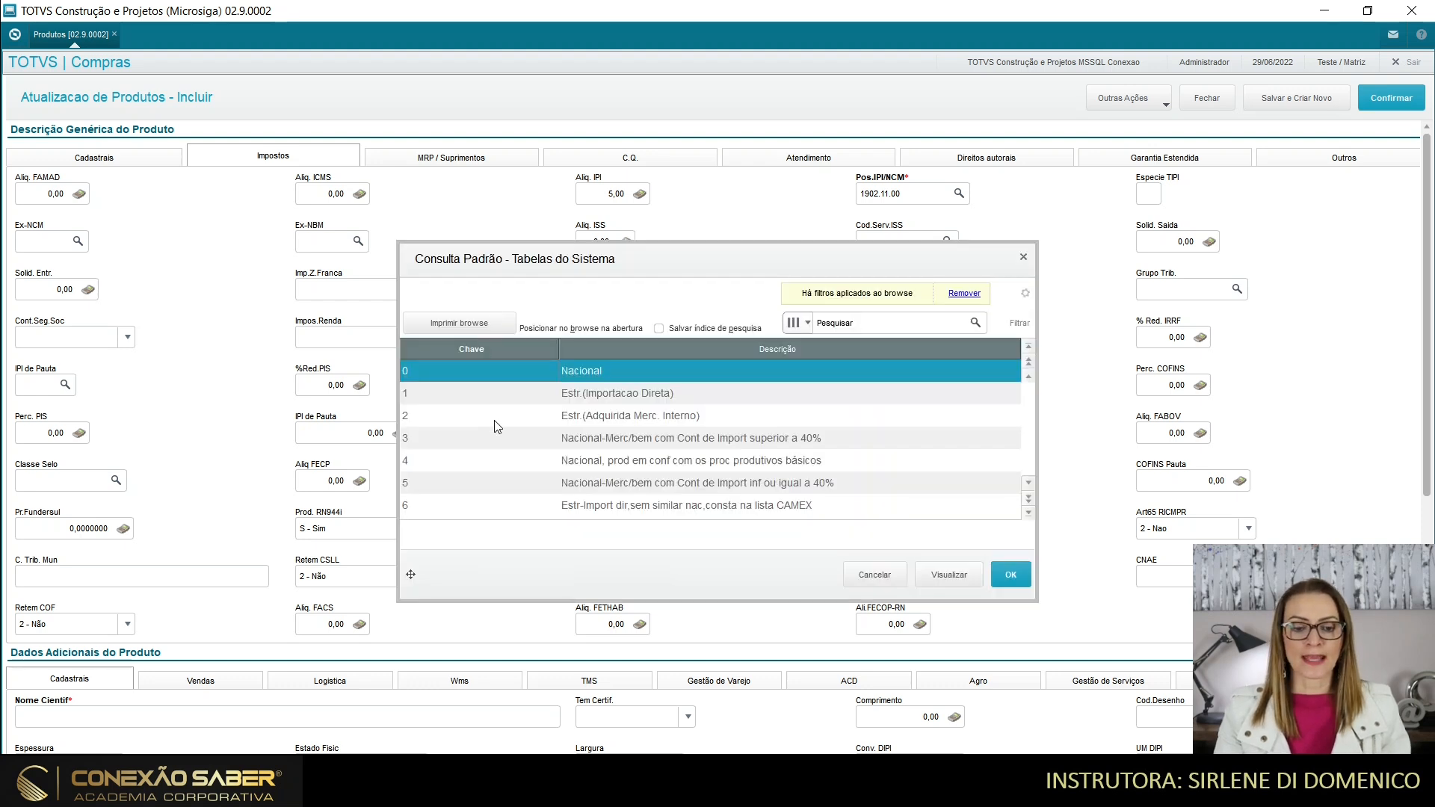
click(498, 448)
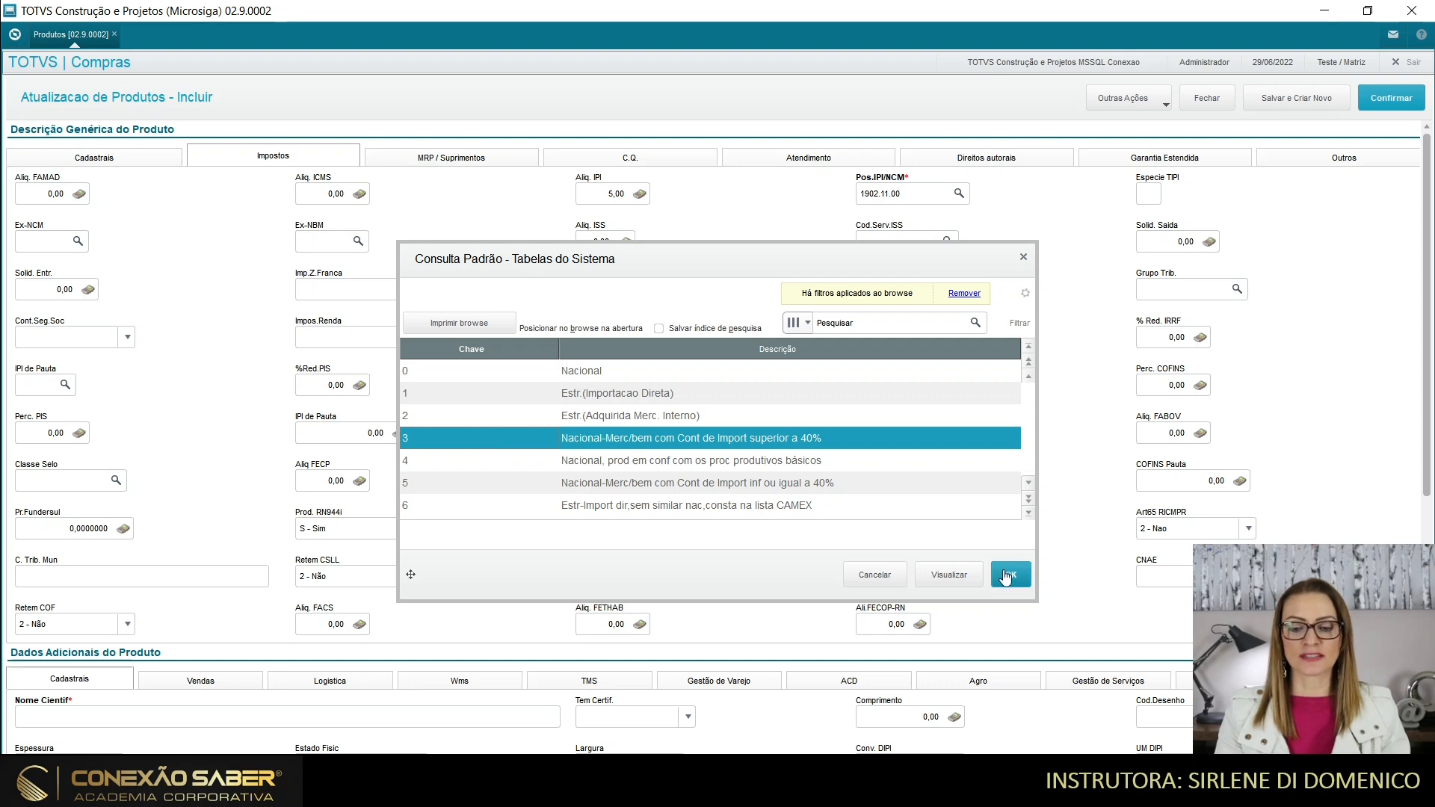
click(465, 396)
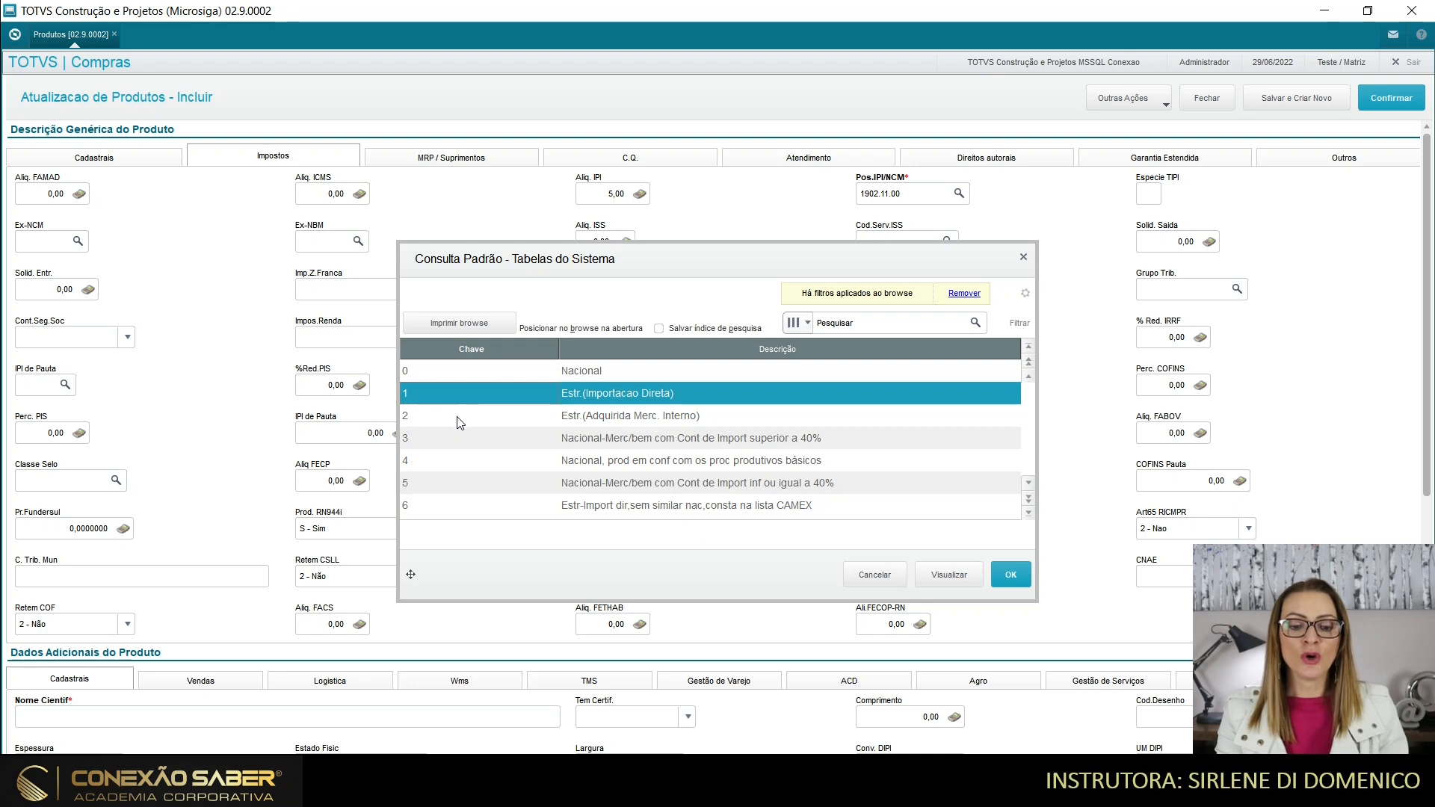
click(457, 419)
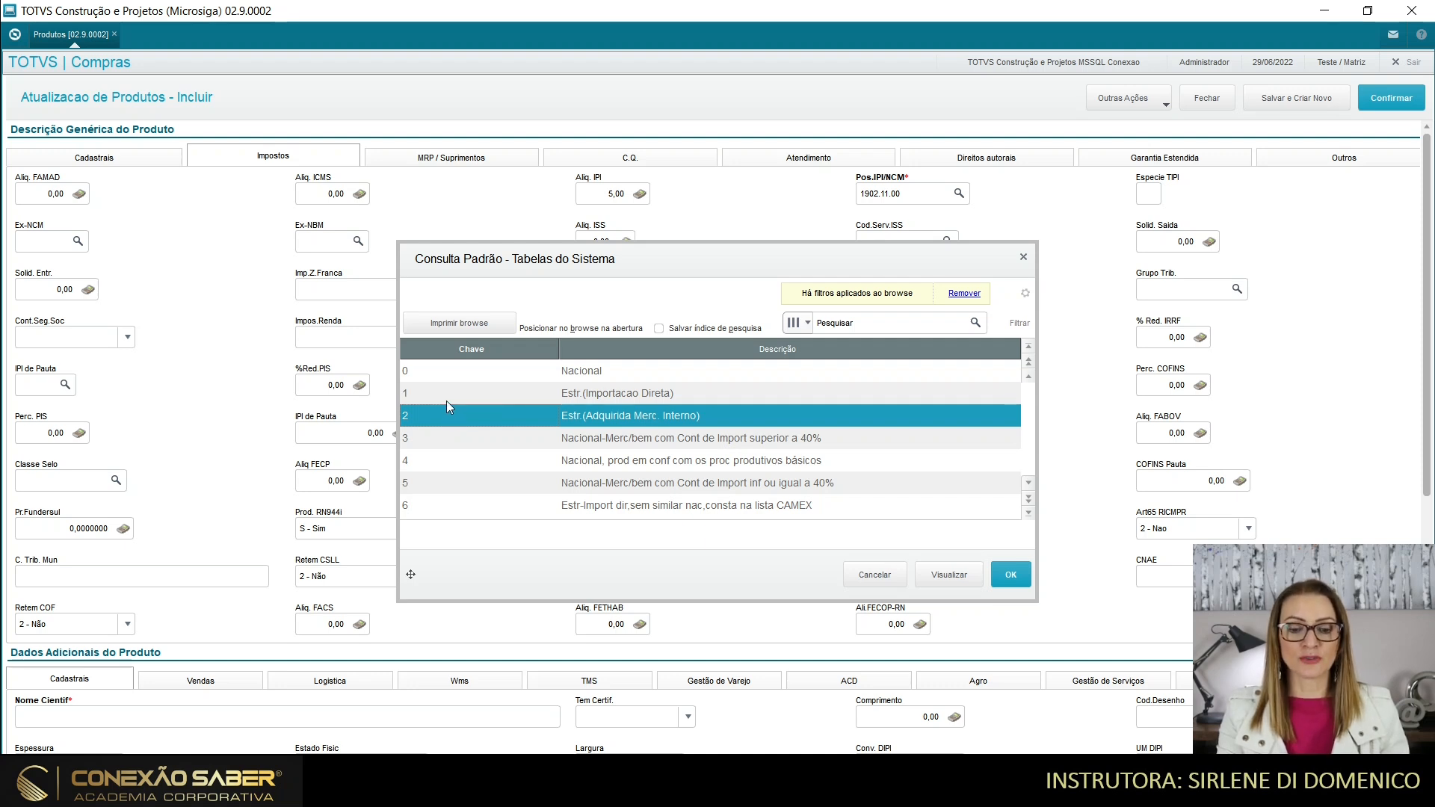
click(446, 400)
click(452, 420)
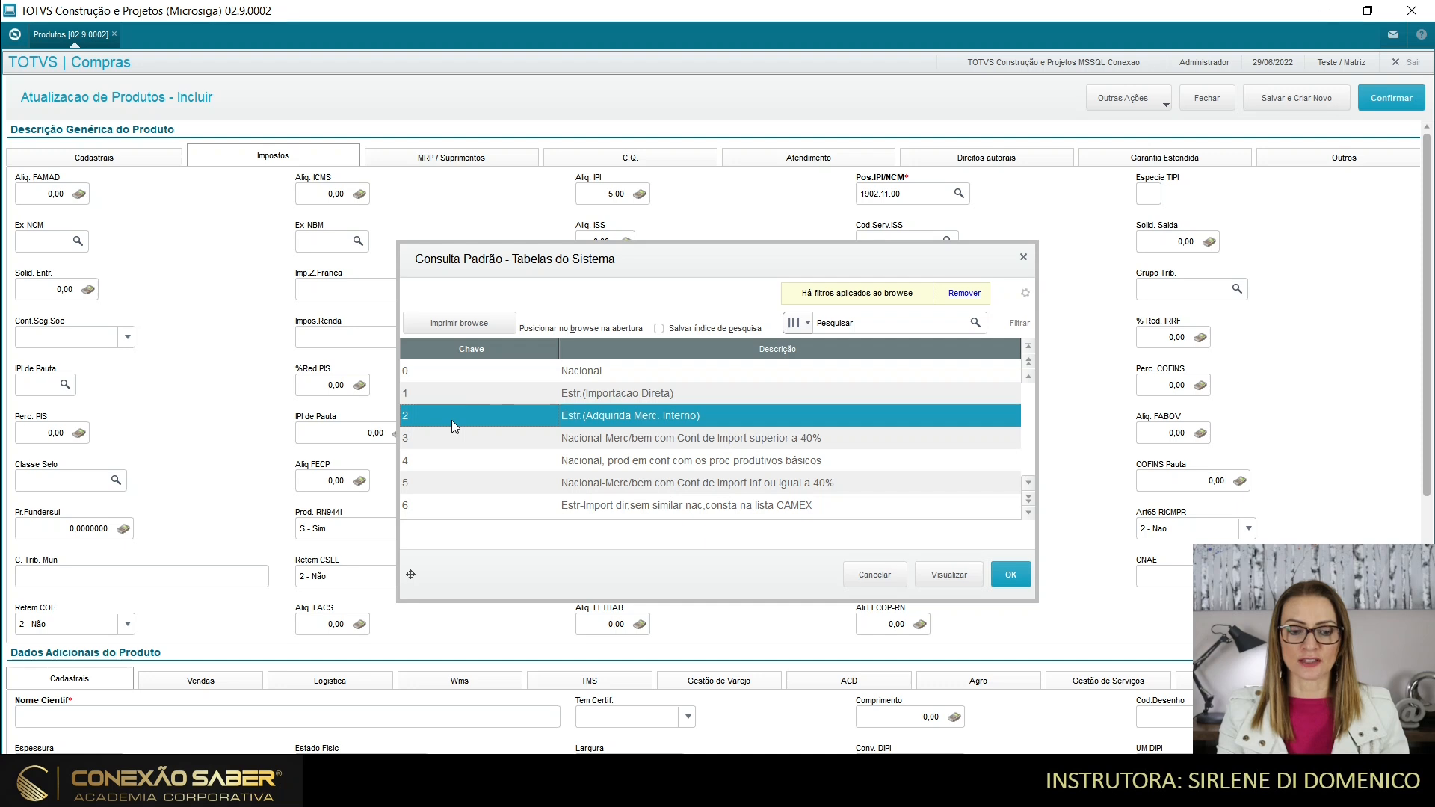
click(477, 442)
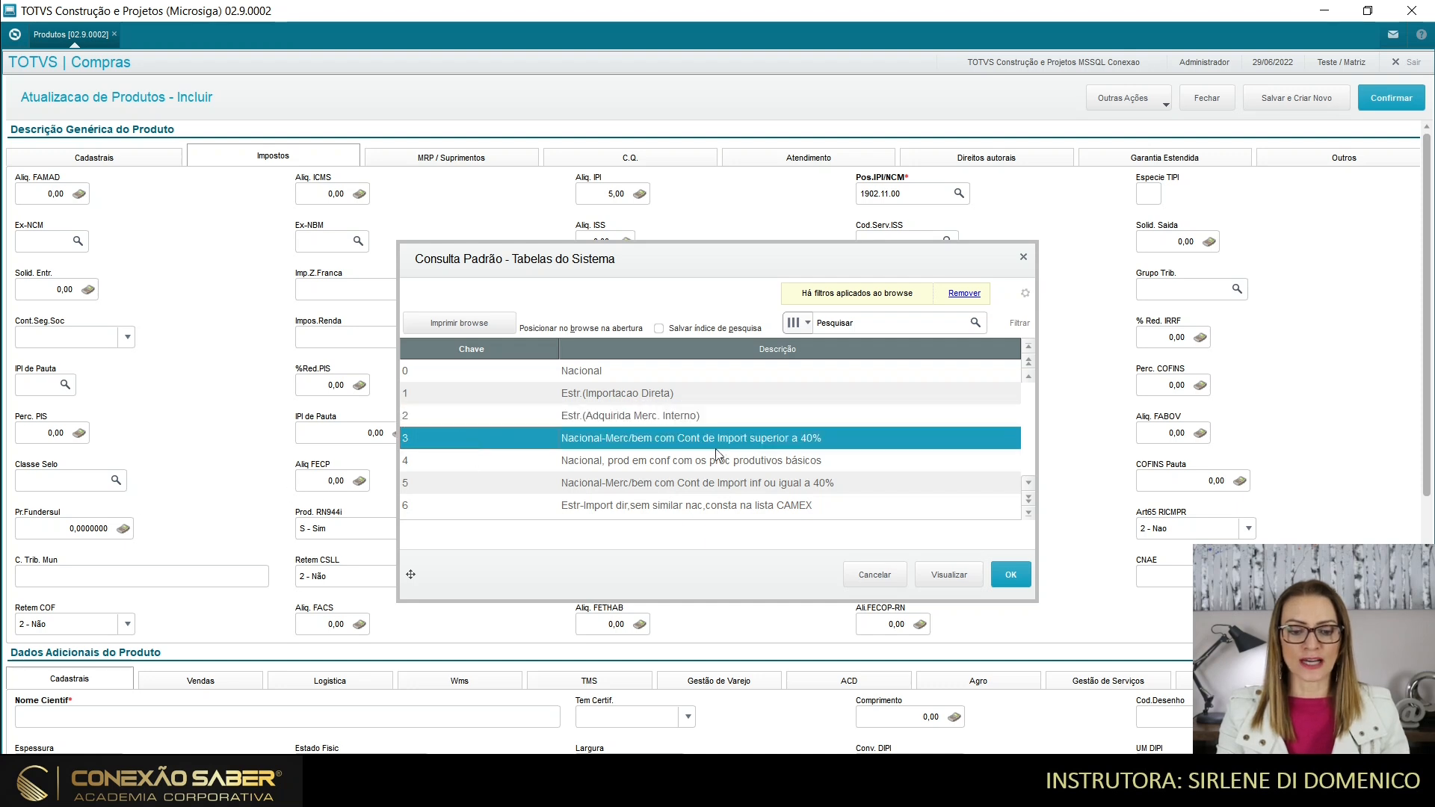
click(1011, 575)
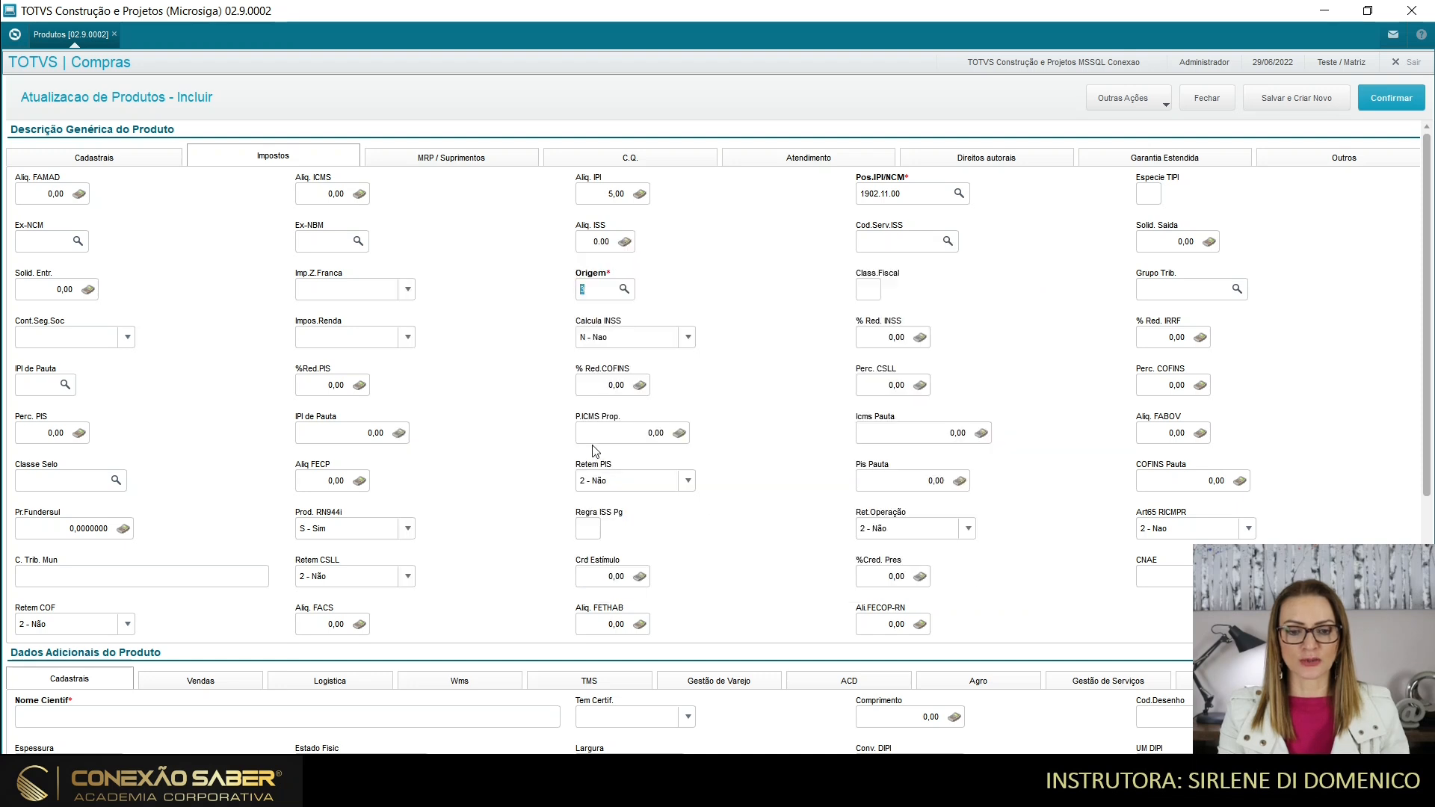
Save the MACARRÃO SPAGUETTI 5 product record and return to the product list
key(Tab)
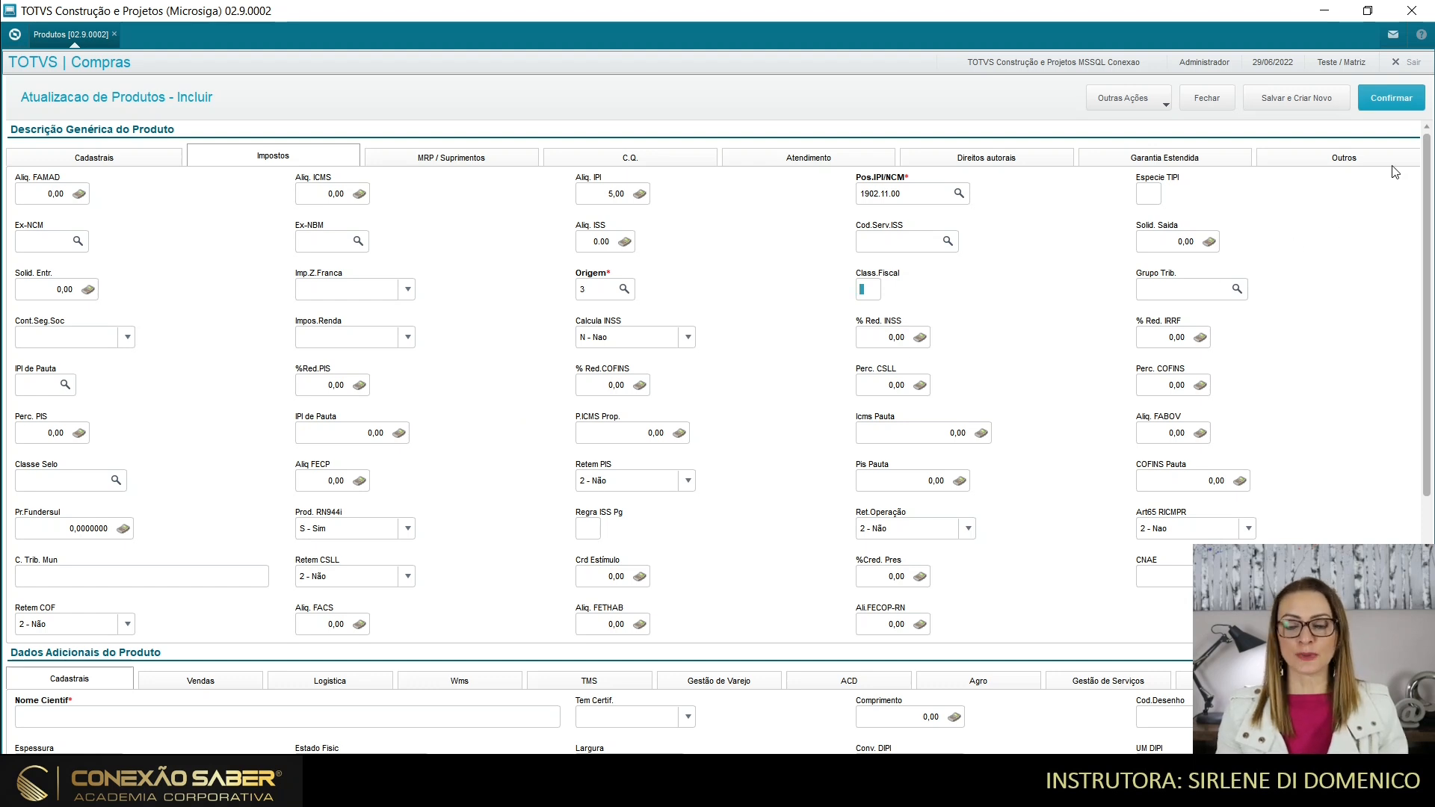
click(1393, 100)
click(869, 475)
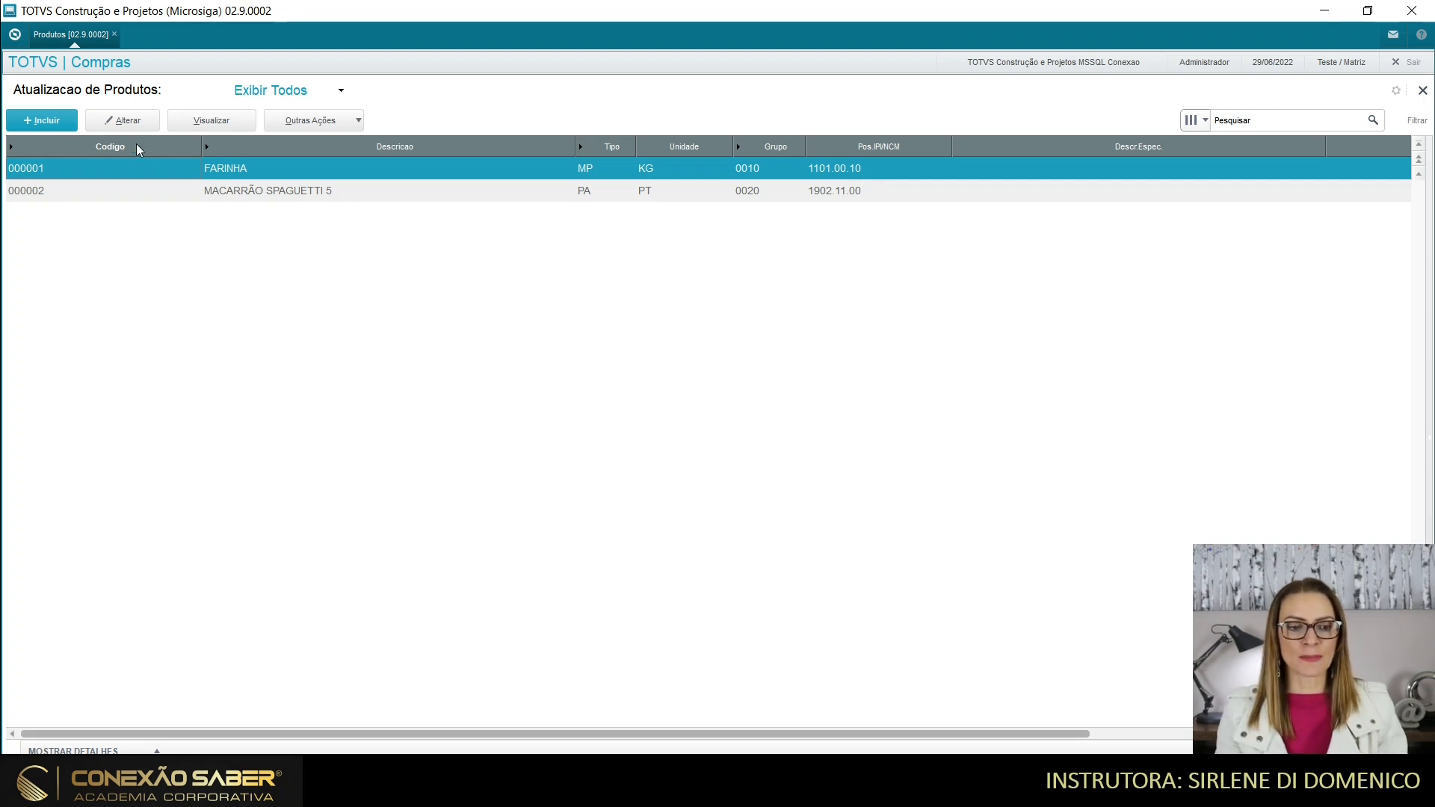
Start a new product record with code SV001701 and description SERVIÇO
click(60, 122)
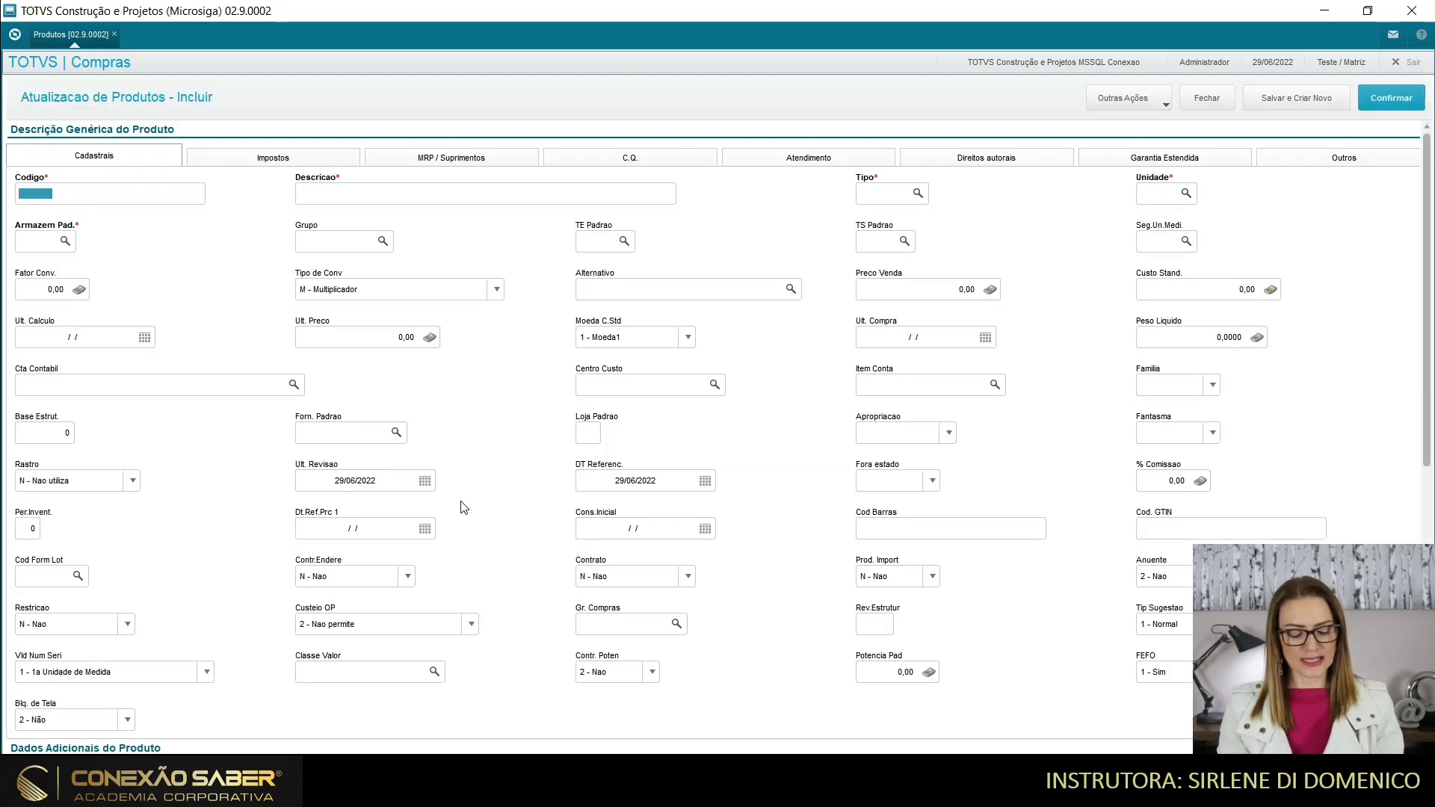
text(SV)
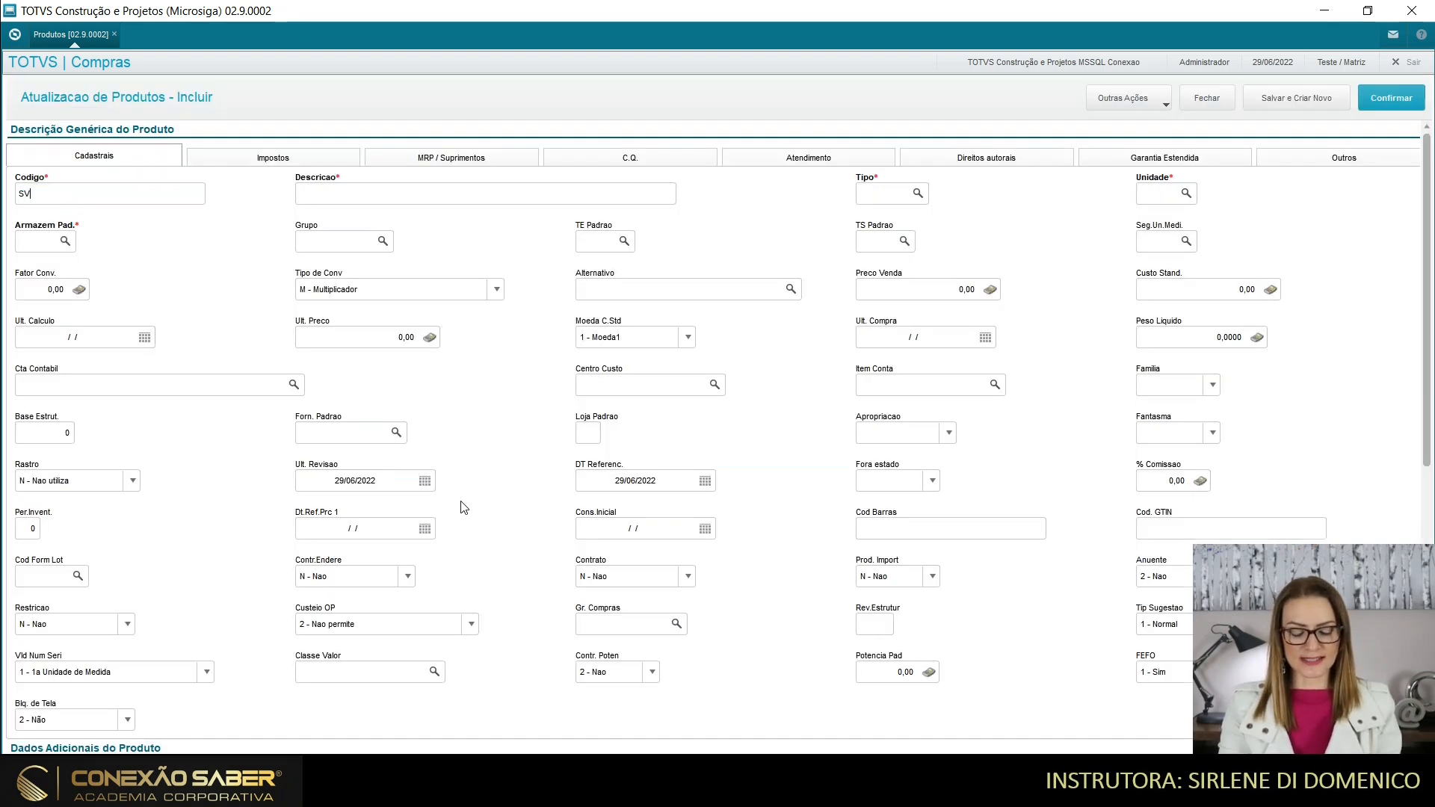
text(001)
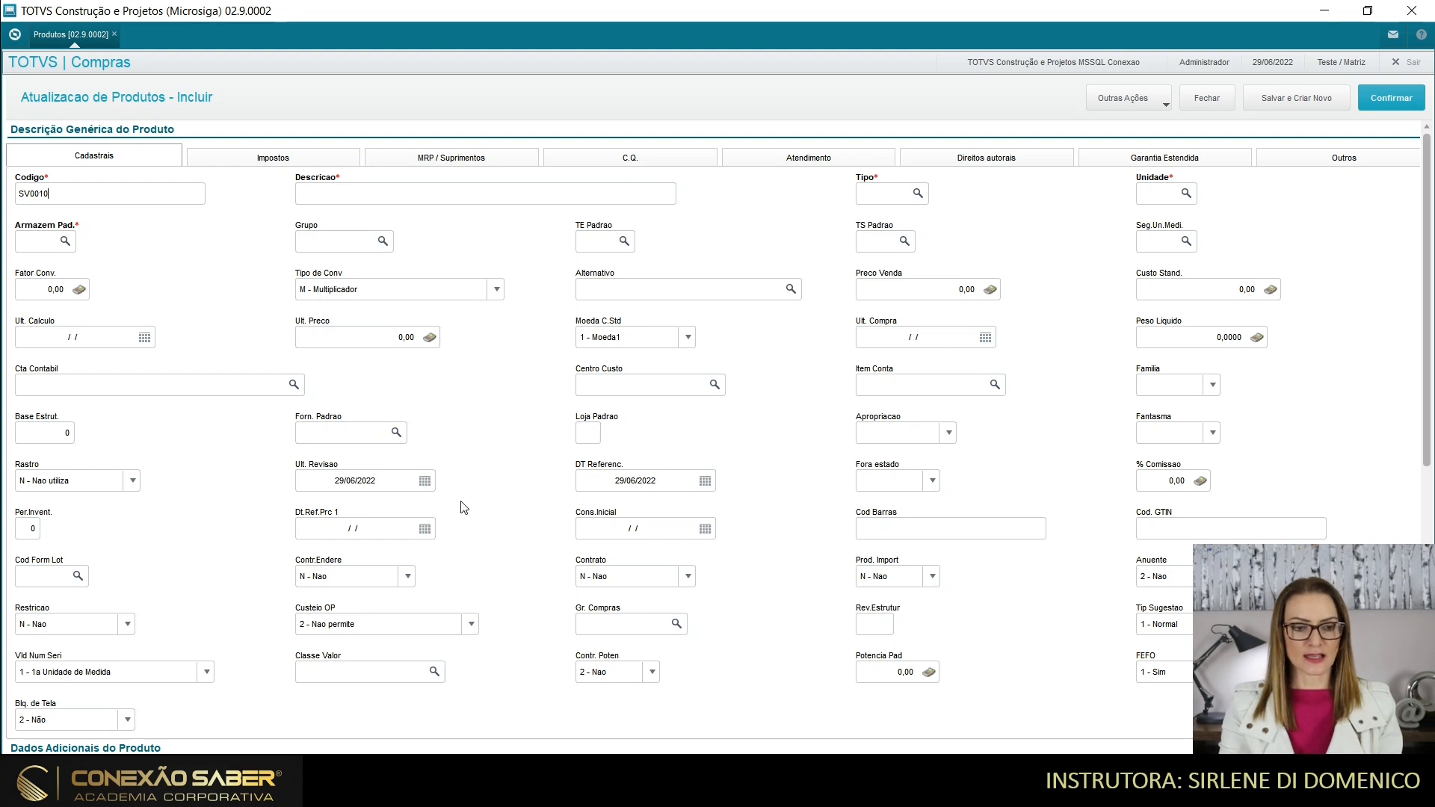
key(BackSpace)
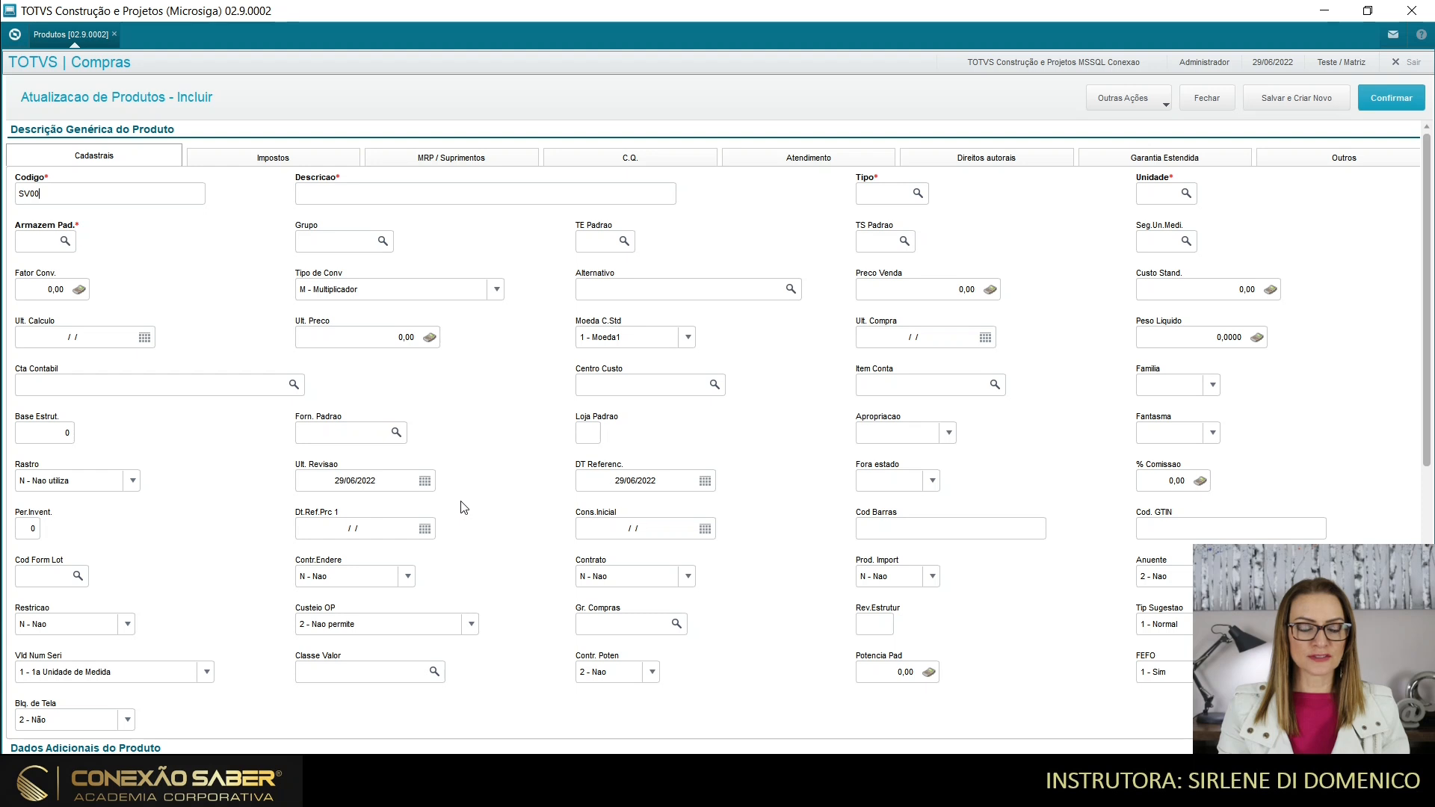
text(170)
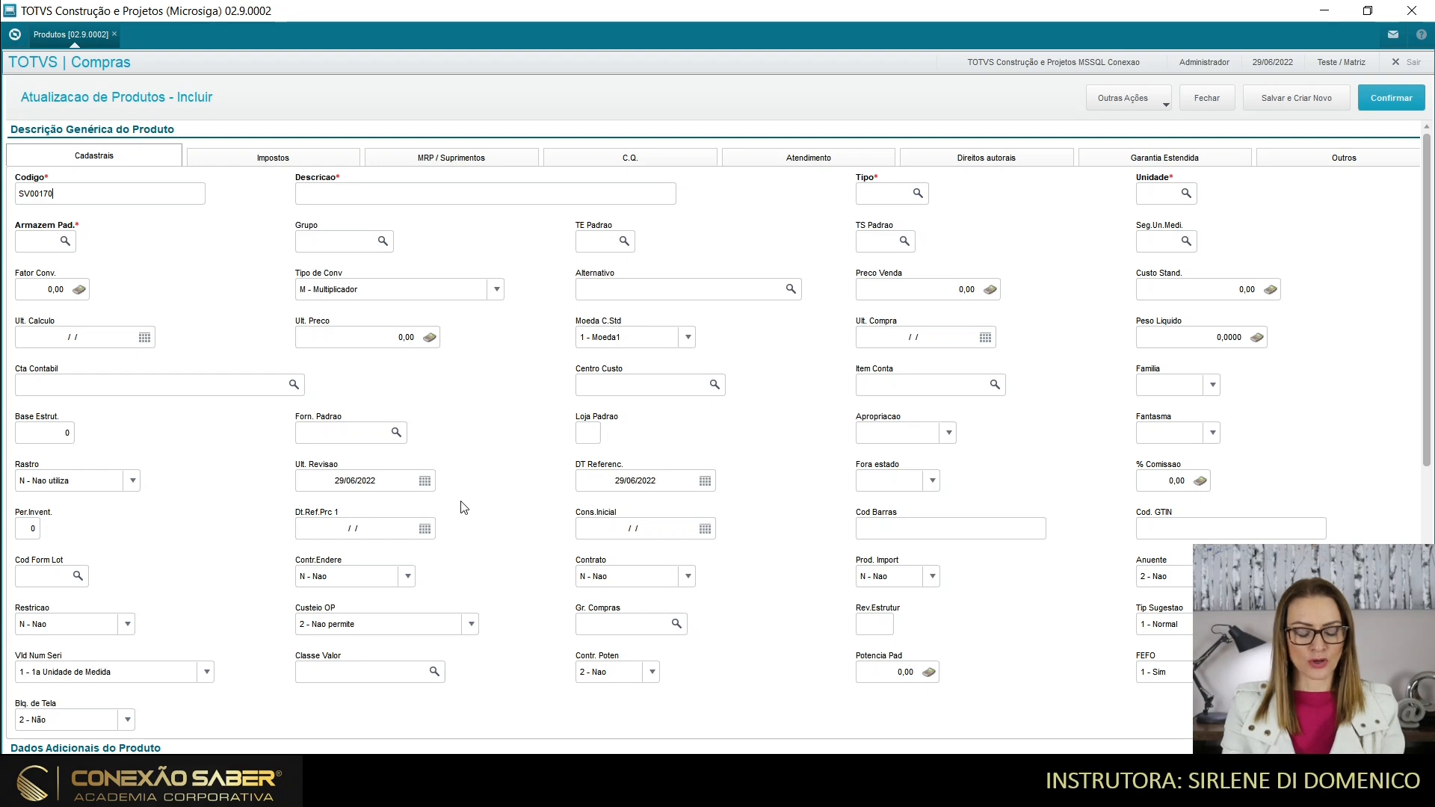
text(1)
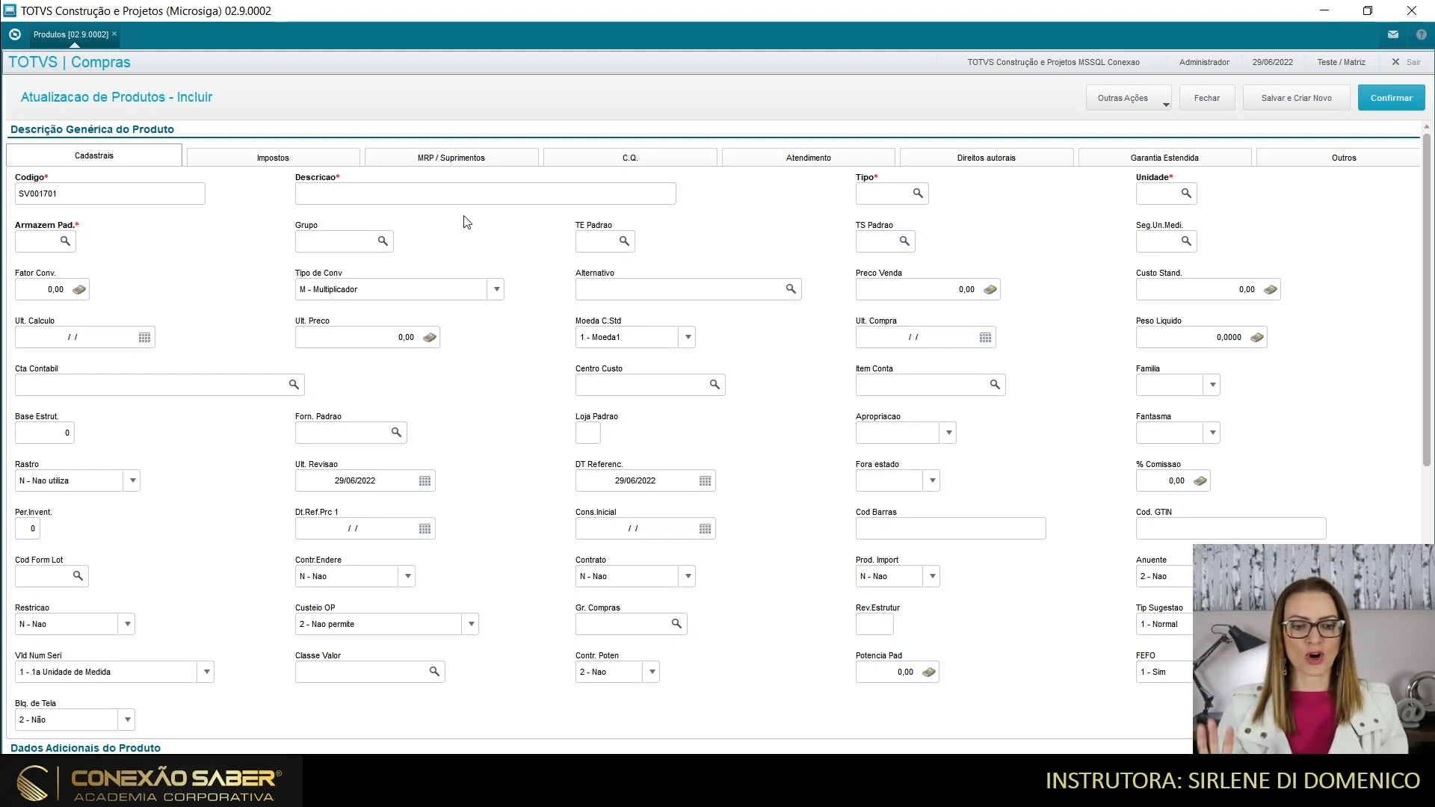
click(450, 193)
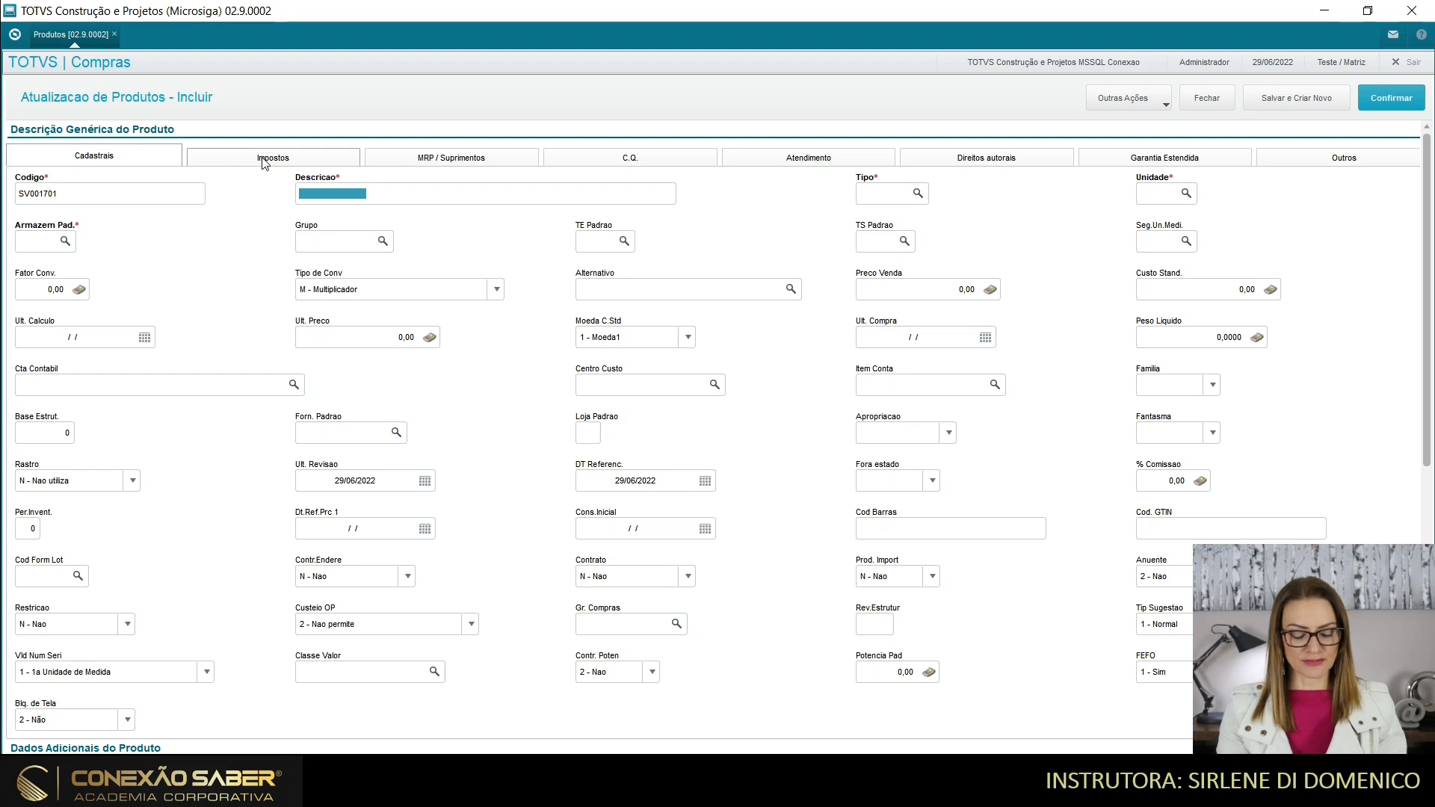
text(SERVIÇO)
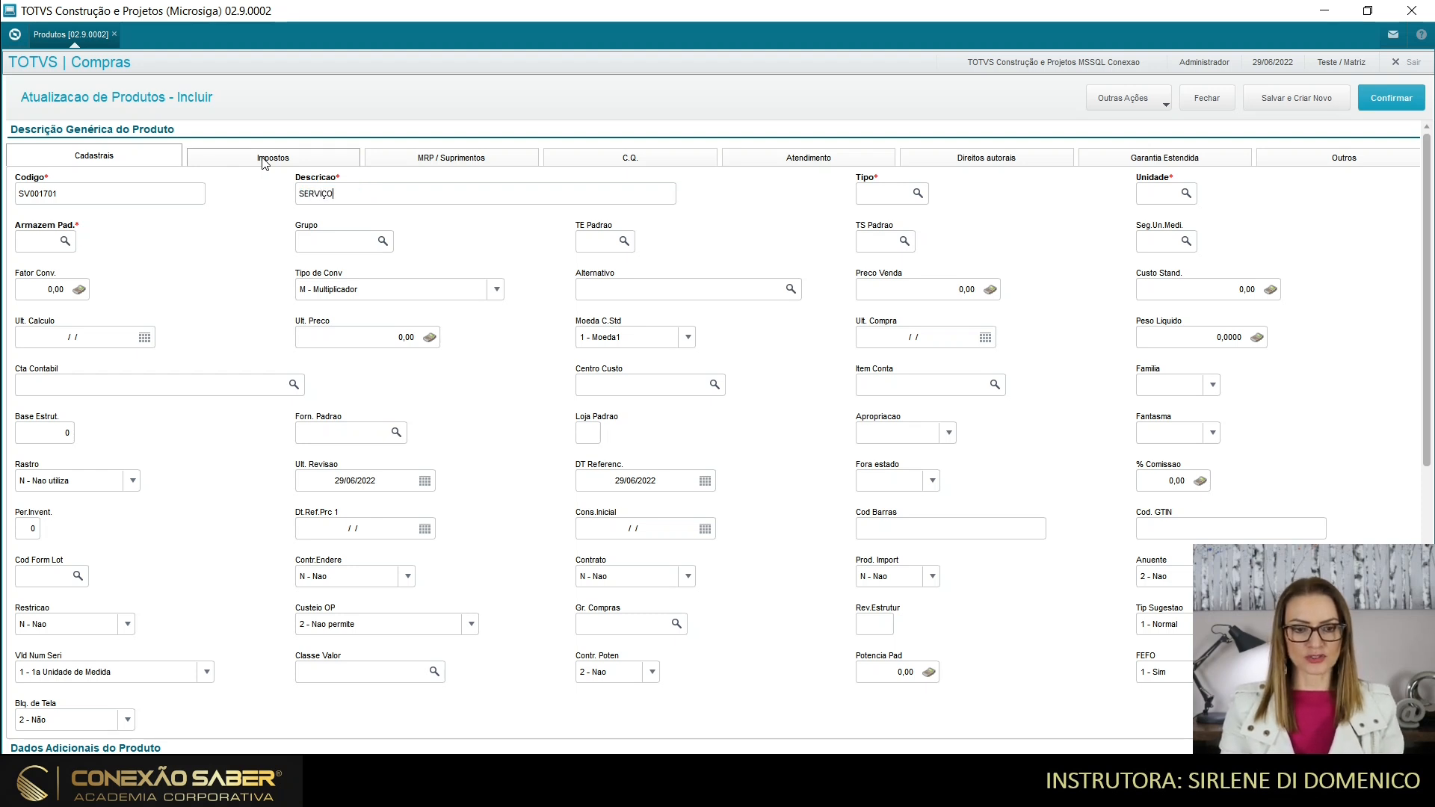
key(Tab)
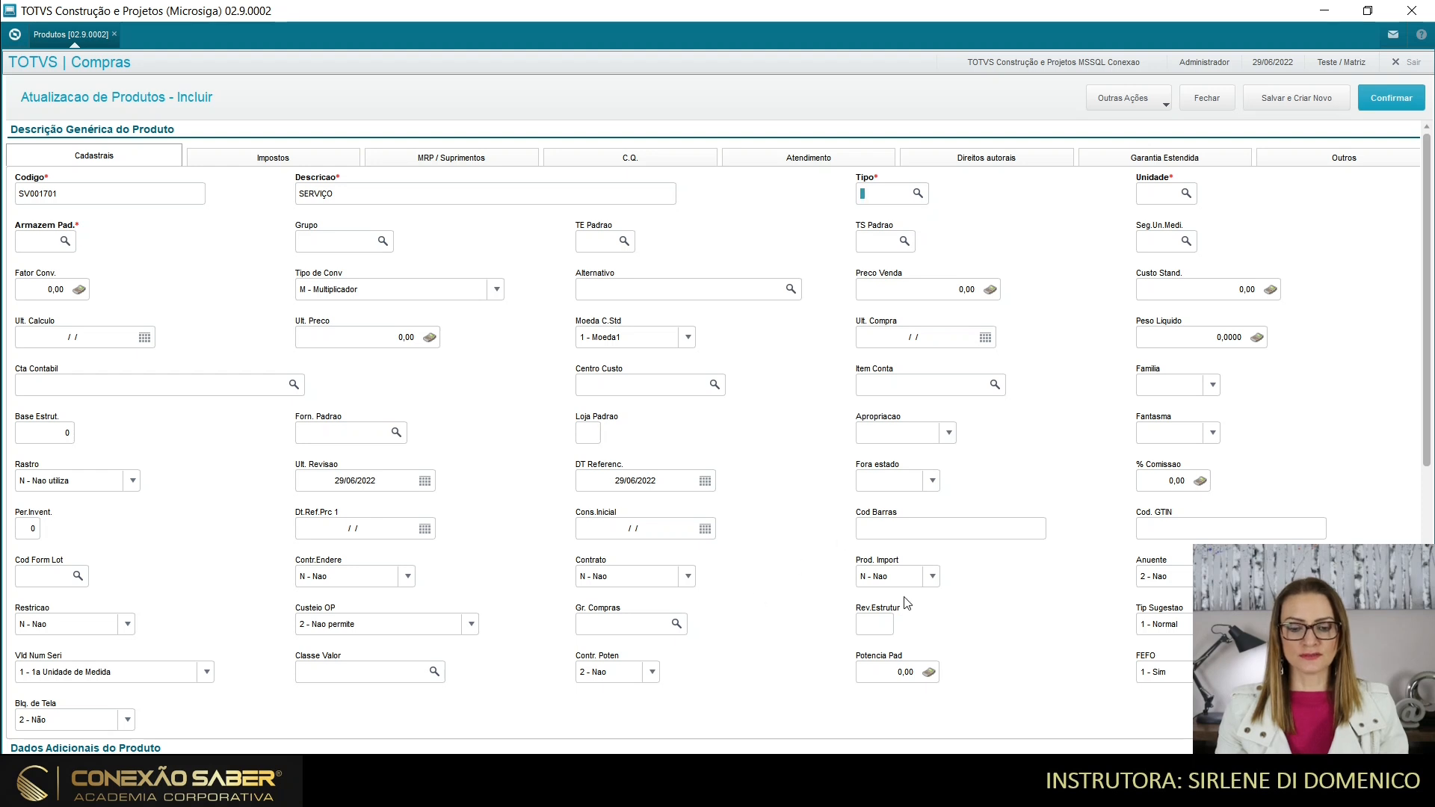
Set the product's Tipo to SV (SERVIÇO) and its Unidade to UN (UNIDADE) from the standard lookups
key(F3)
scroll(1029, 516, down, 3)
click(772, 508)
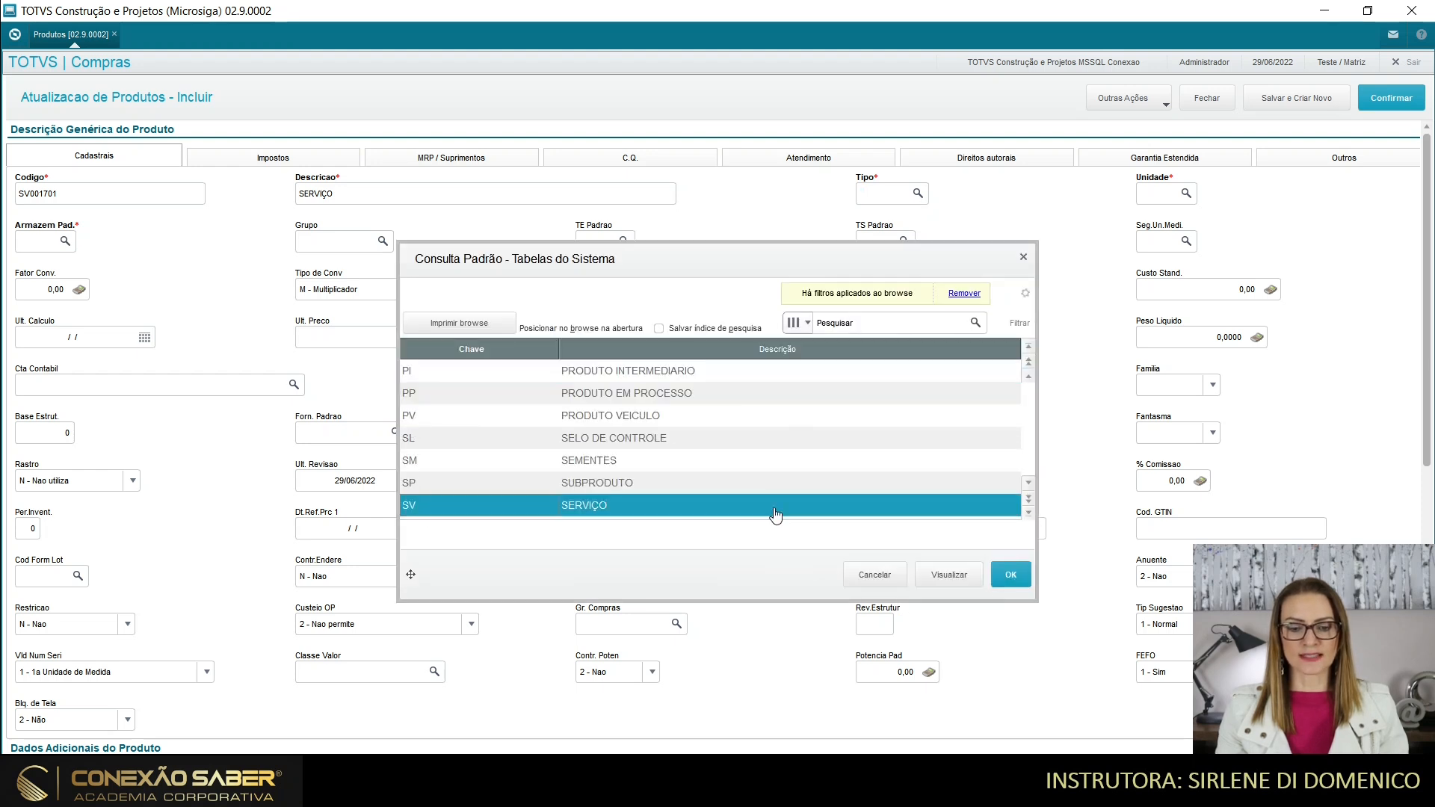
click(1010, 574)
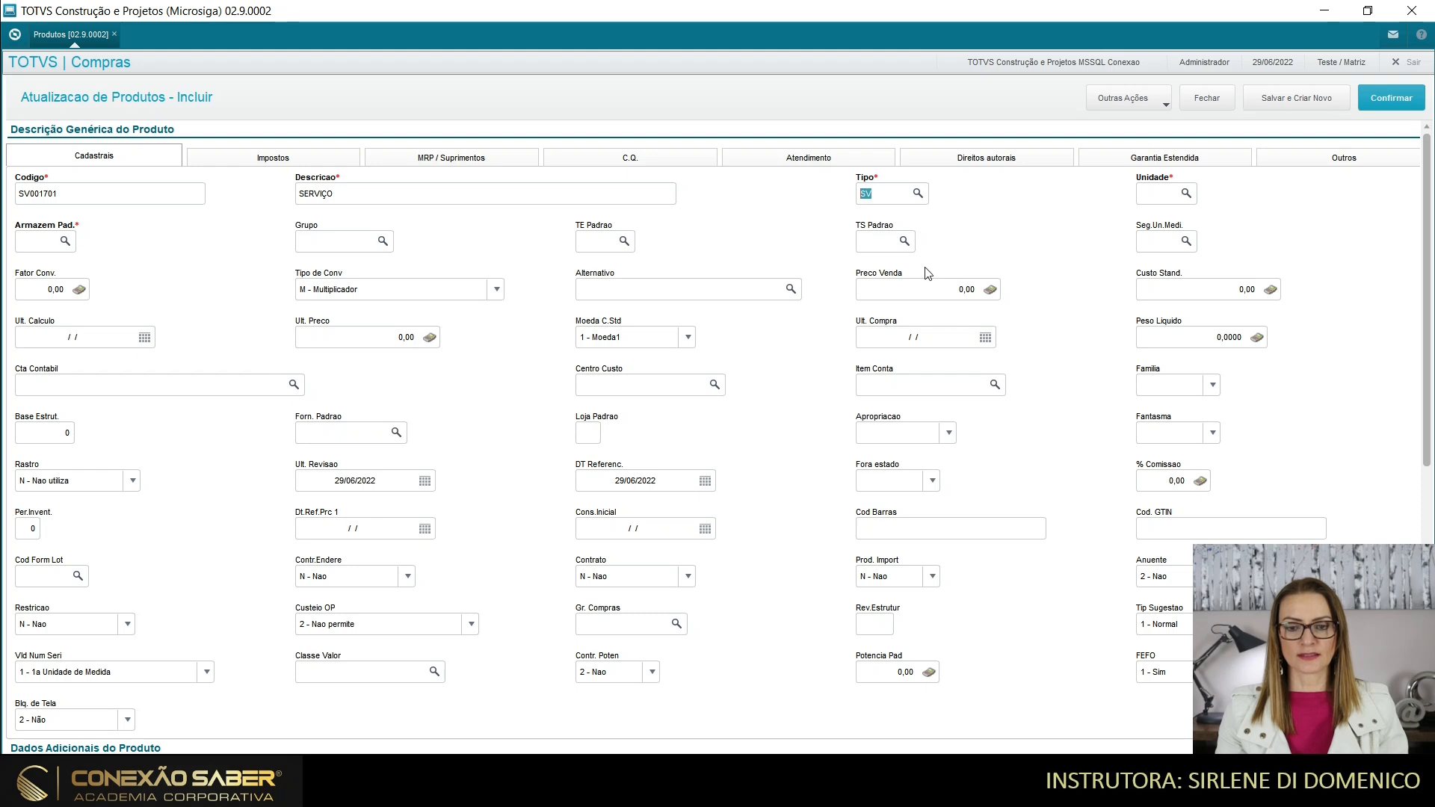
click(1185, 199)
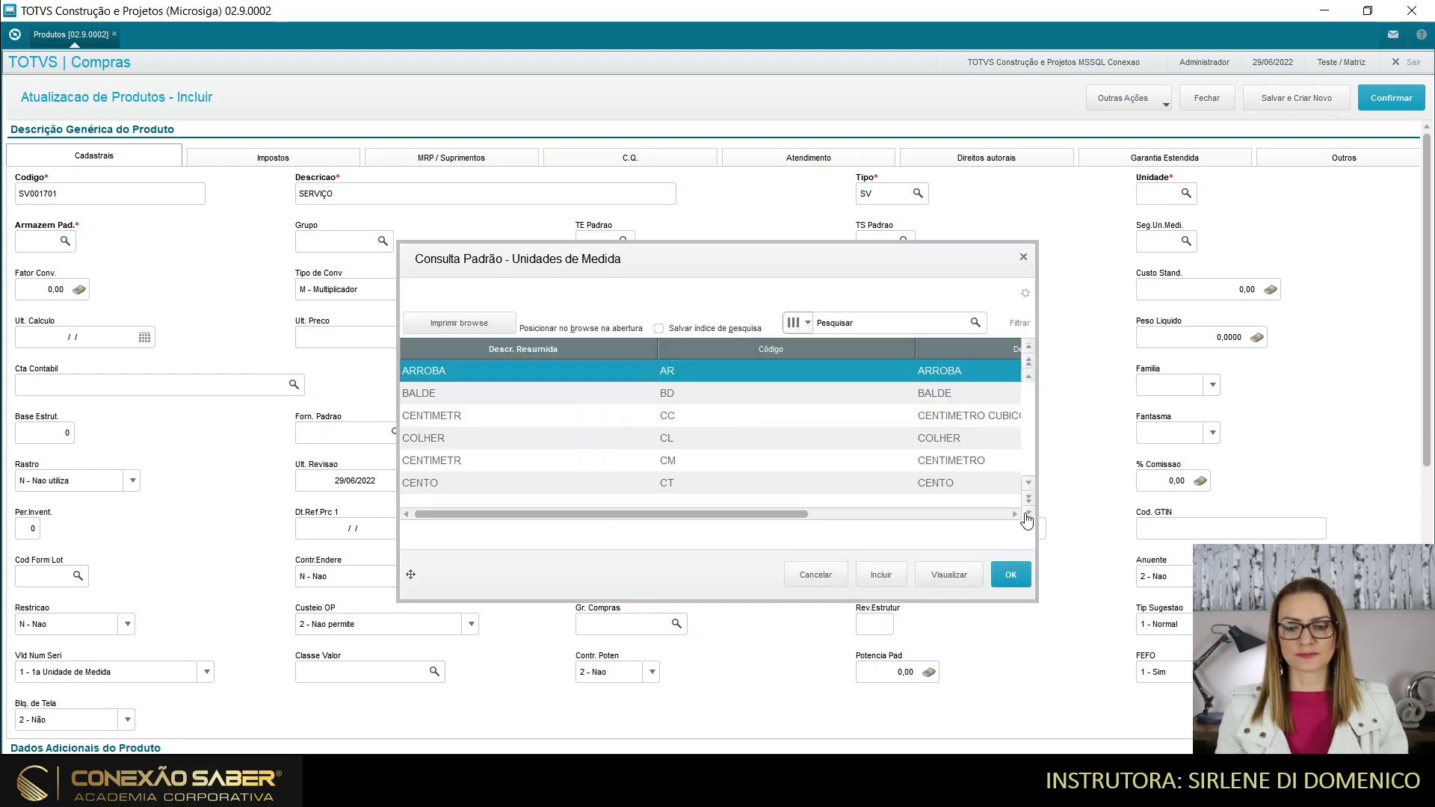
click(1028, 514)
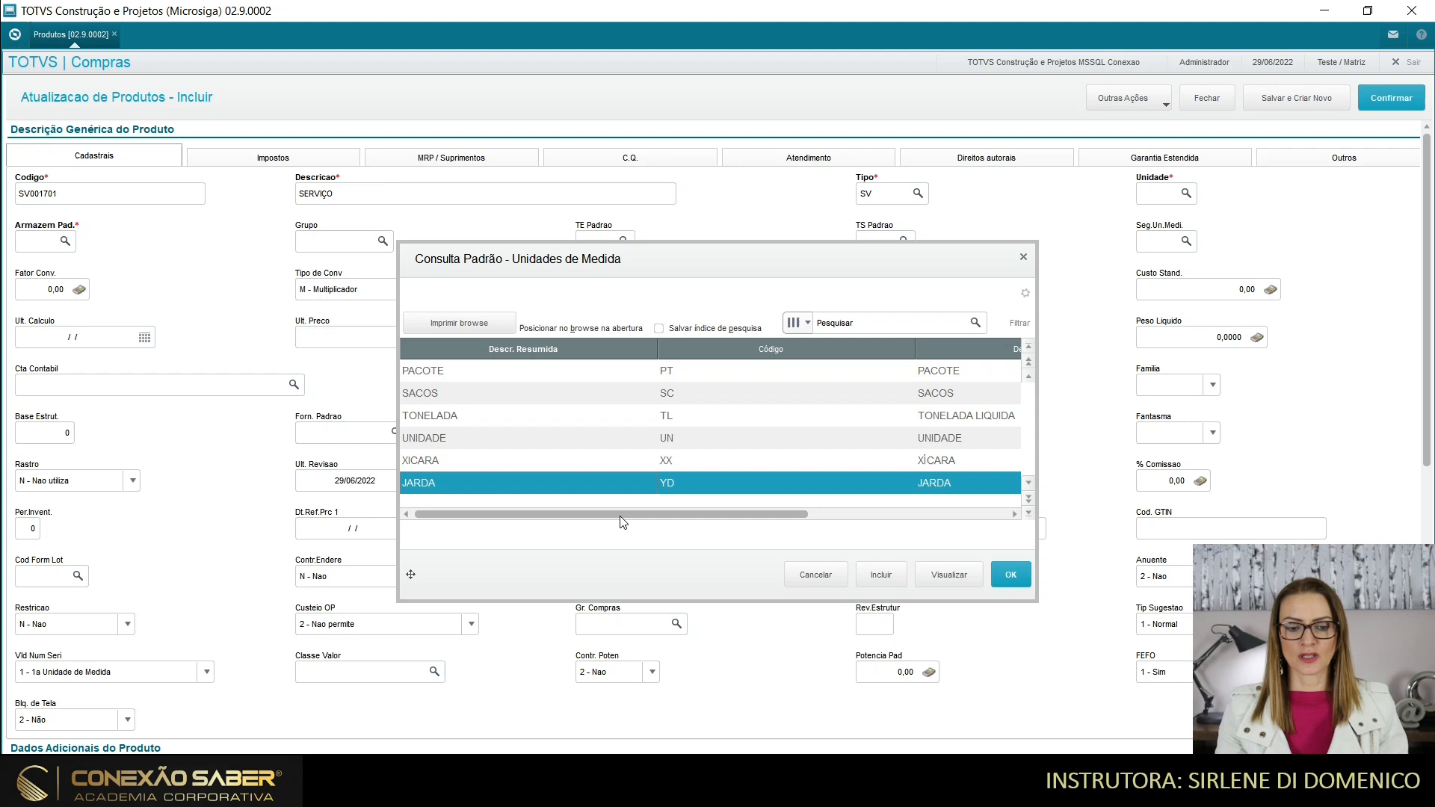
click(532, 440)
click(1005, 574)
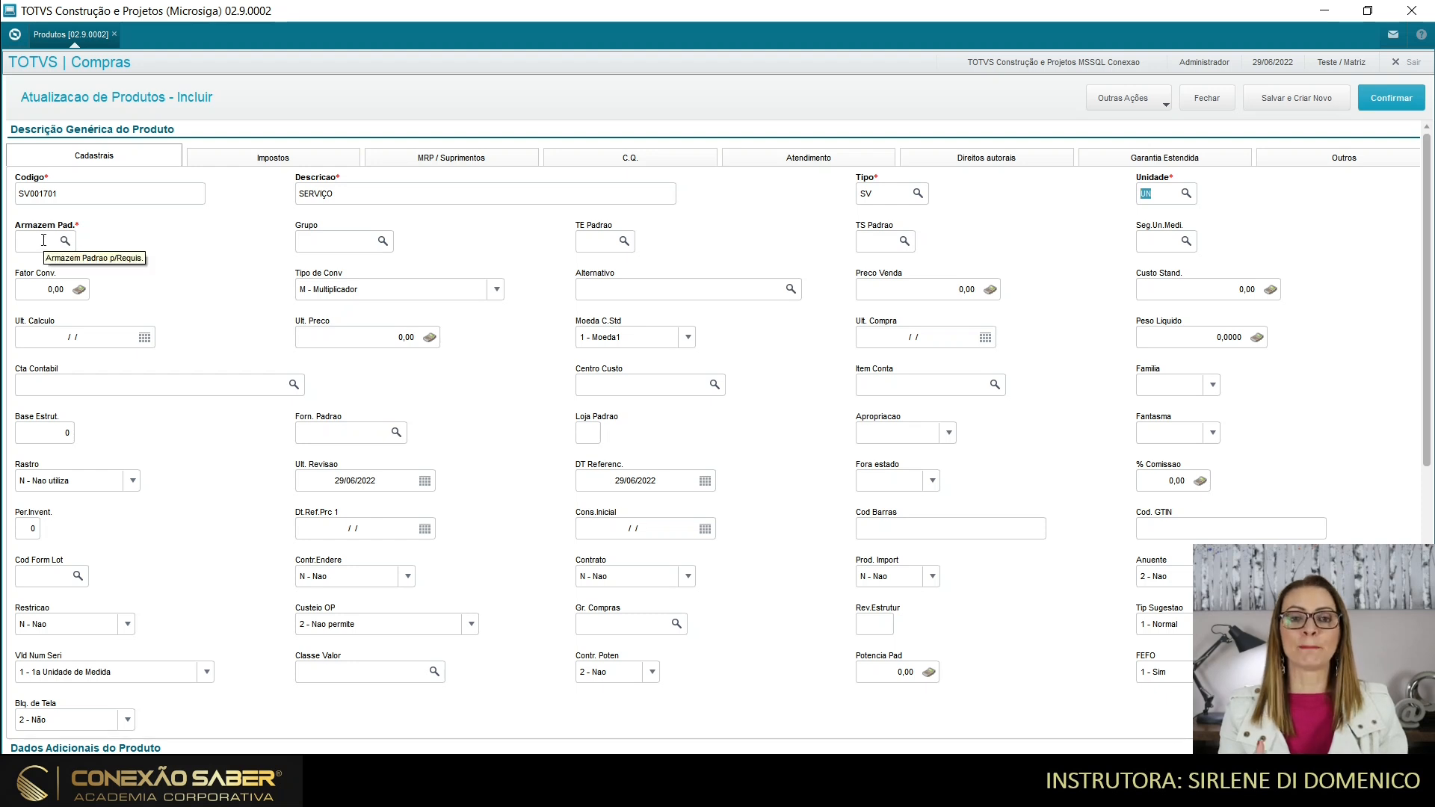
Create a stock location with code SV and description SERVIÇO, and assign it as the product's default warehouse
click(66, 242)
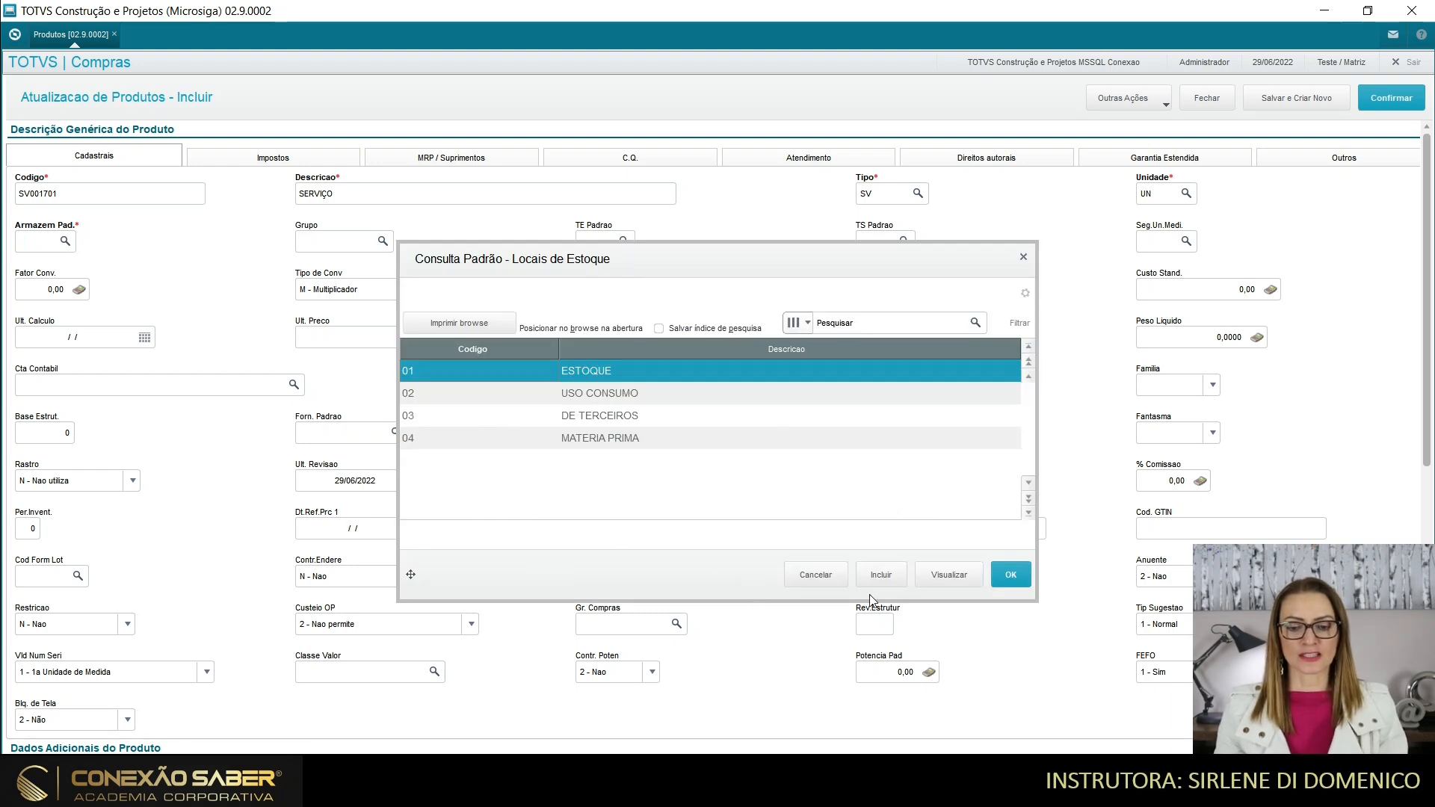
click(893, 583)
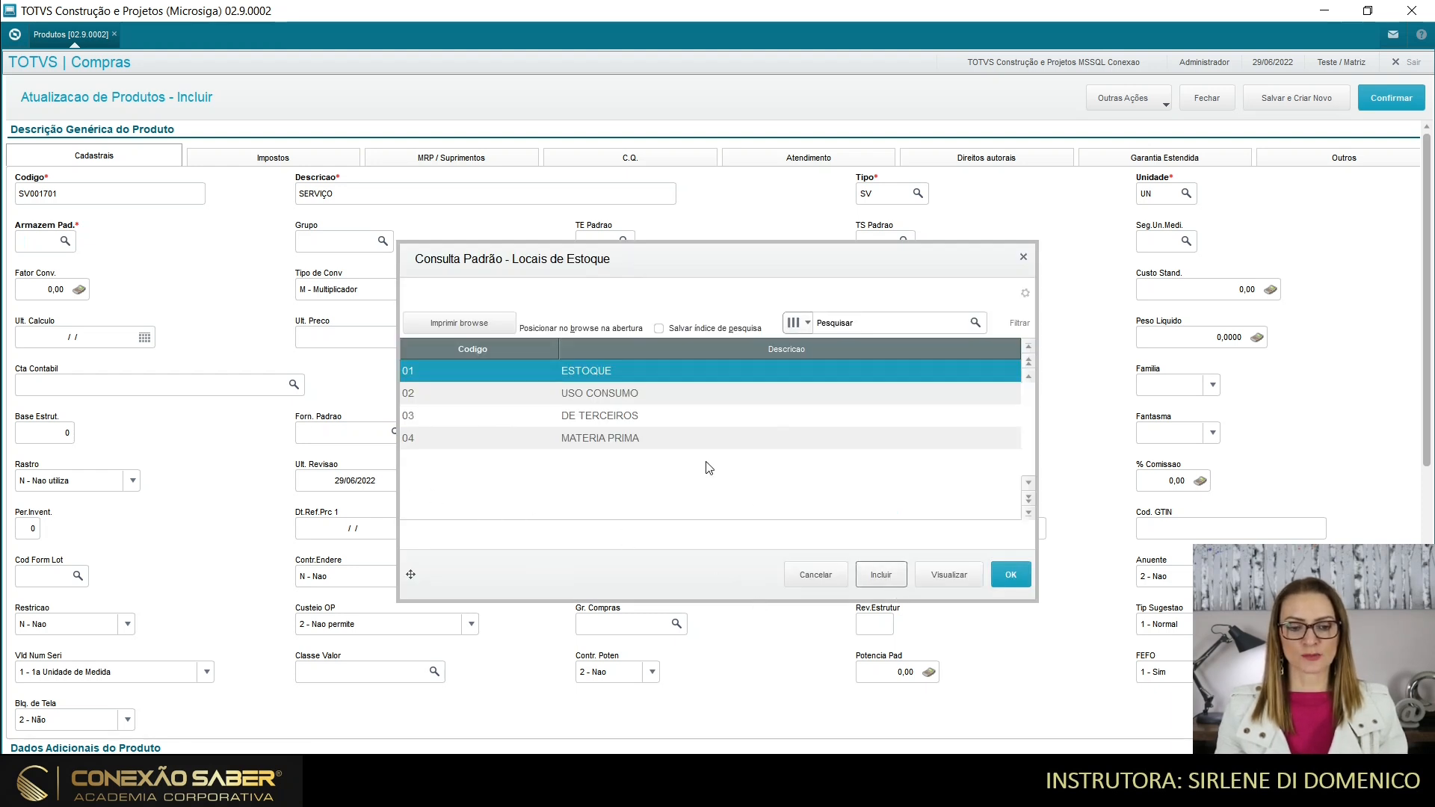
text(S)
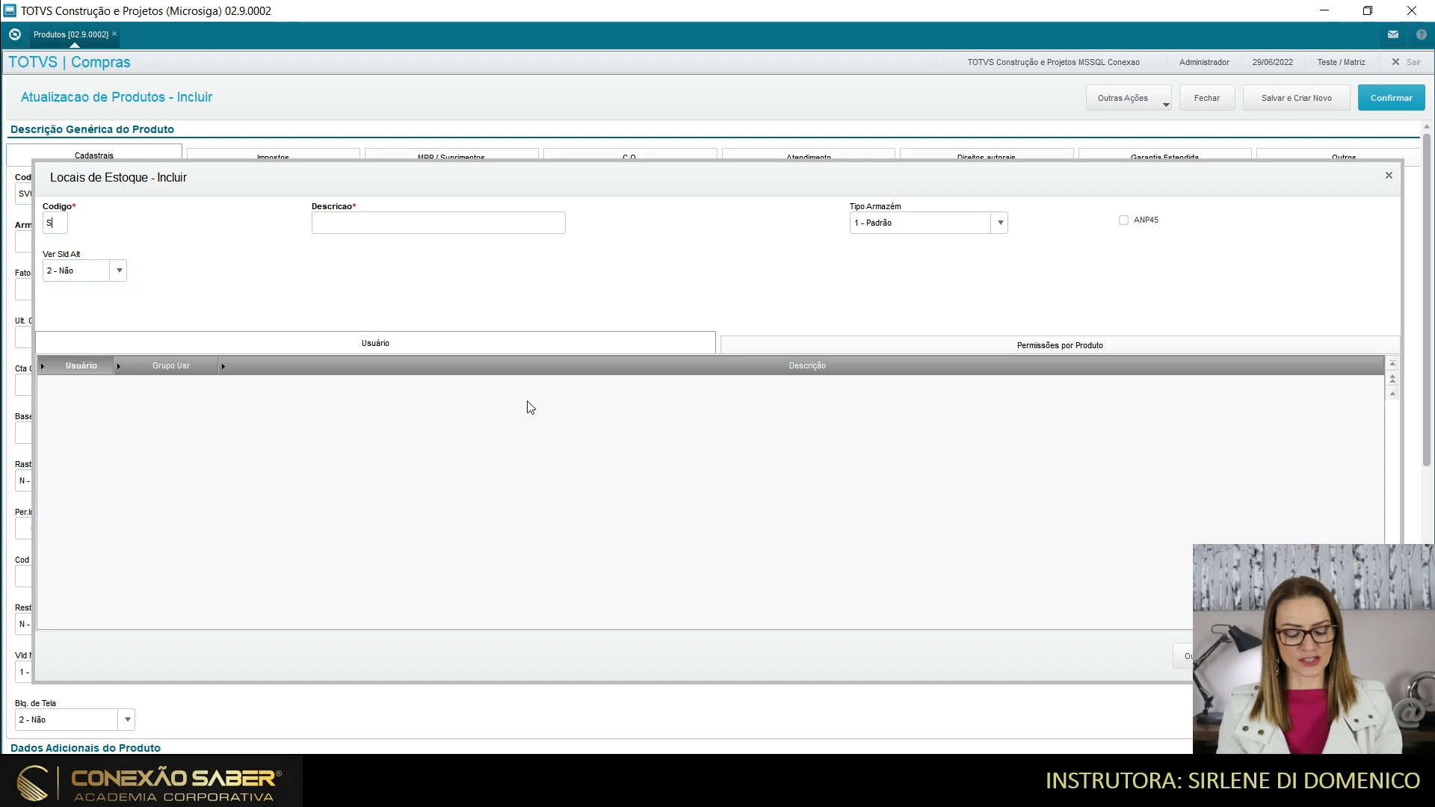
text(SER)
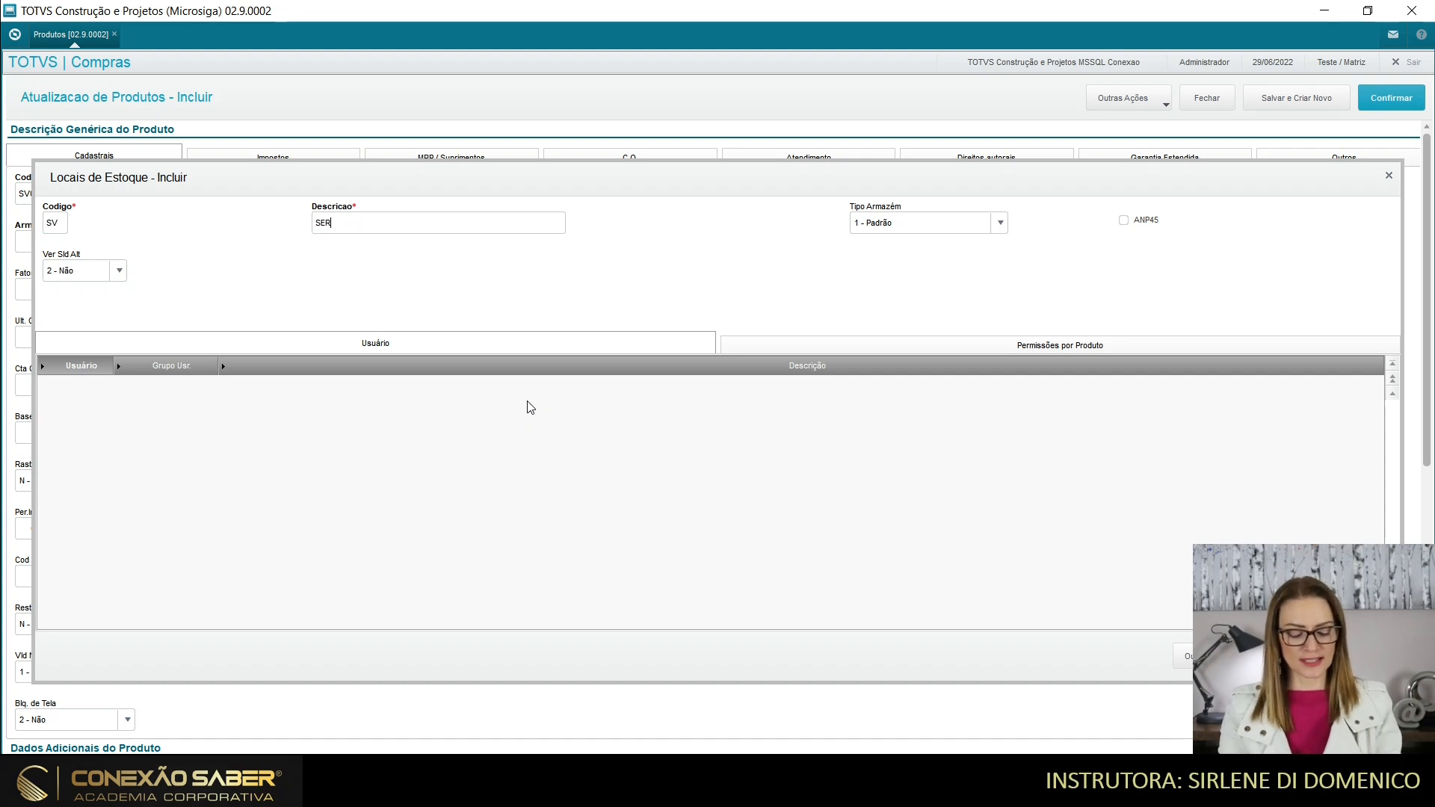
text(VIÇO)
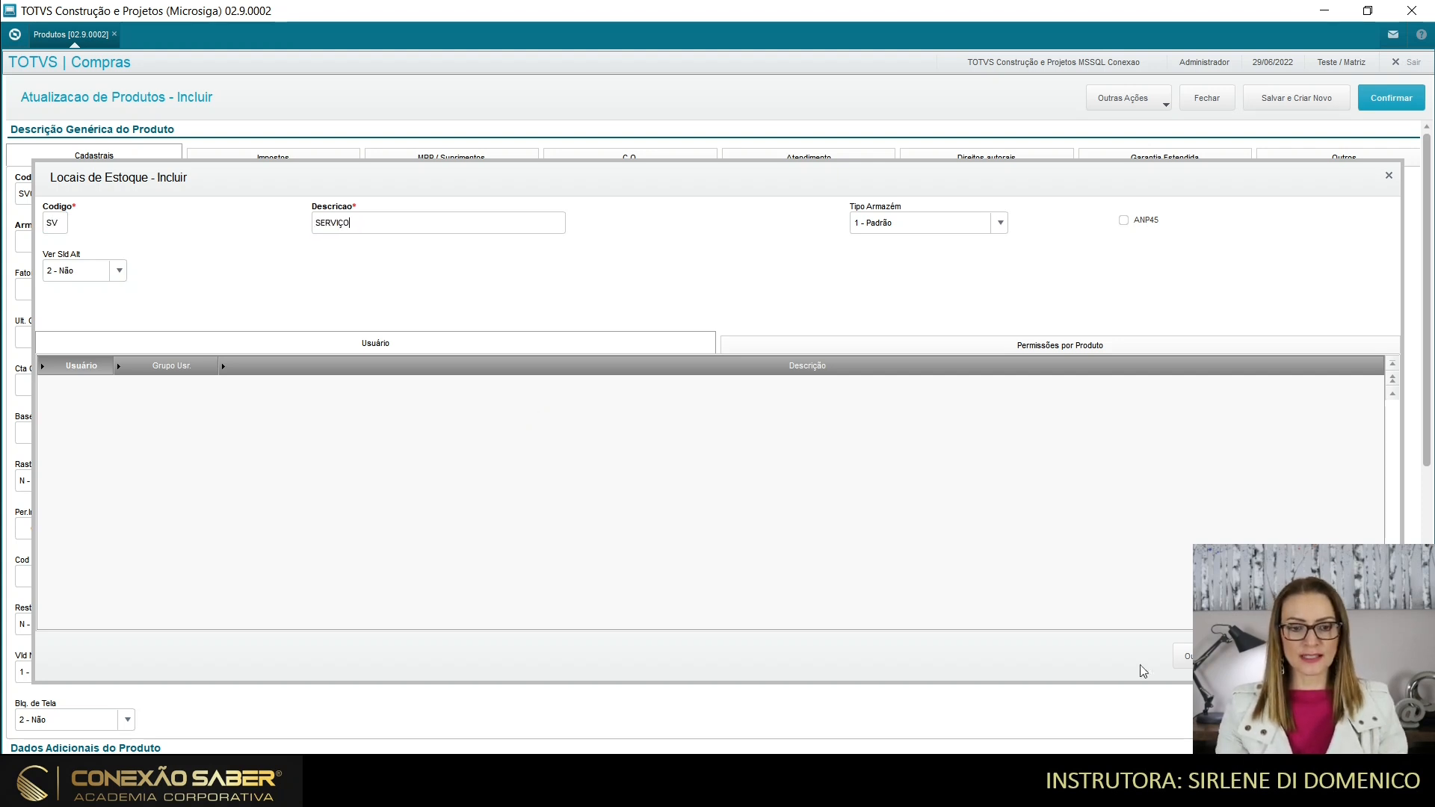
click(1362, 656)
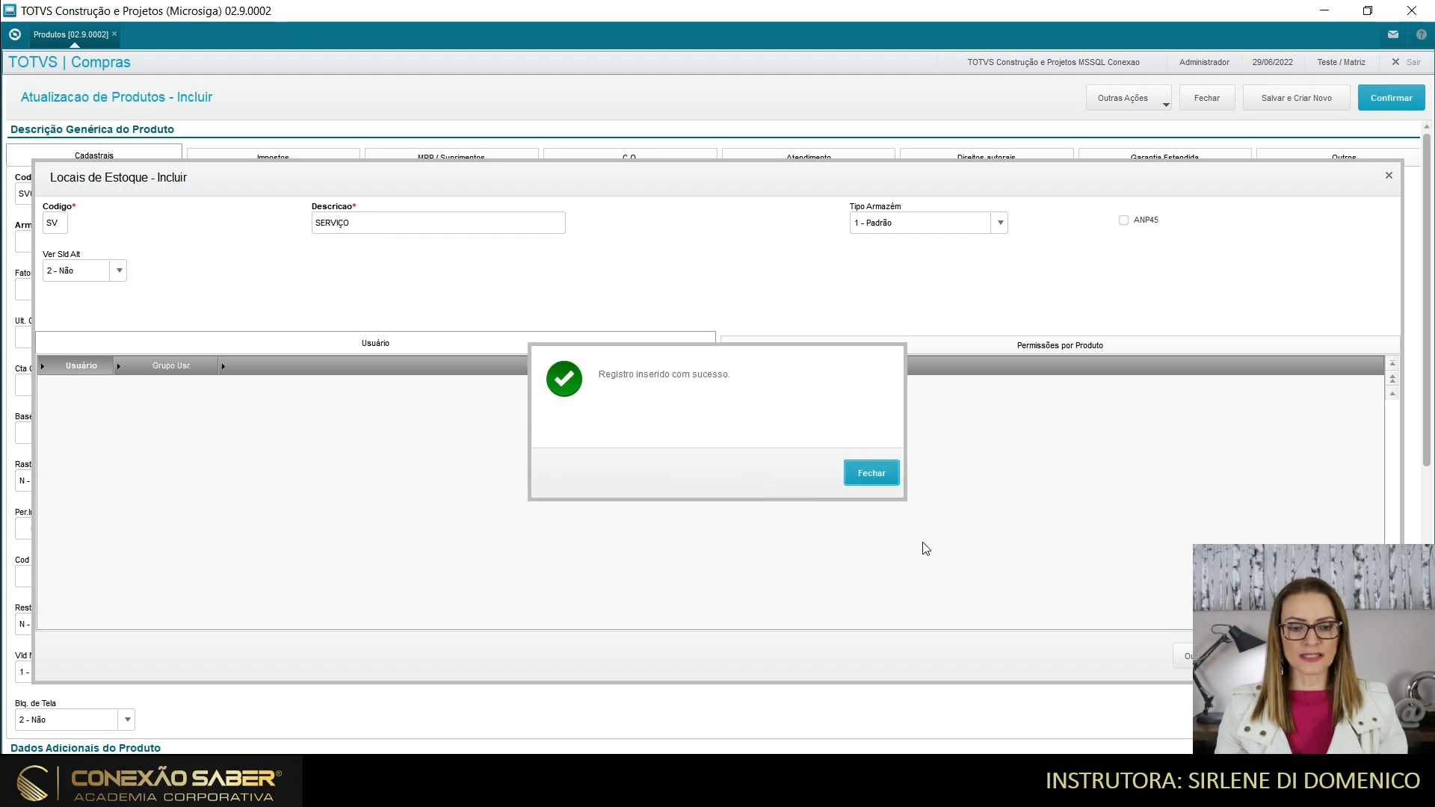
click(871, 473)
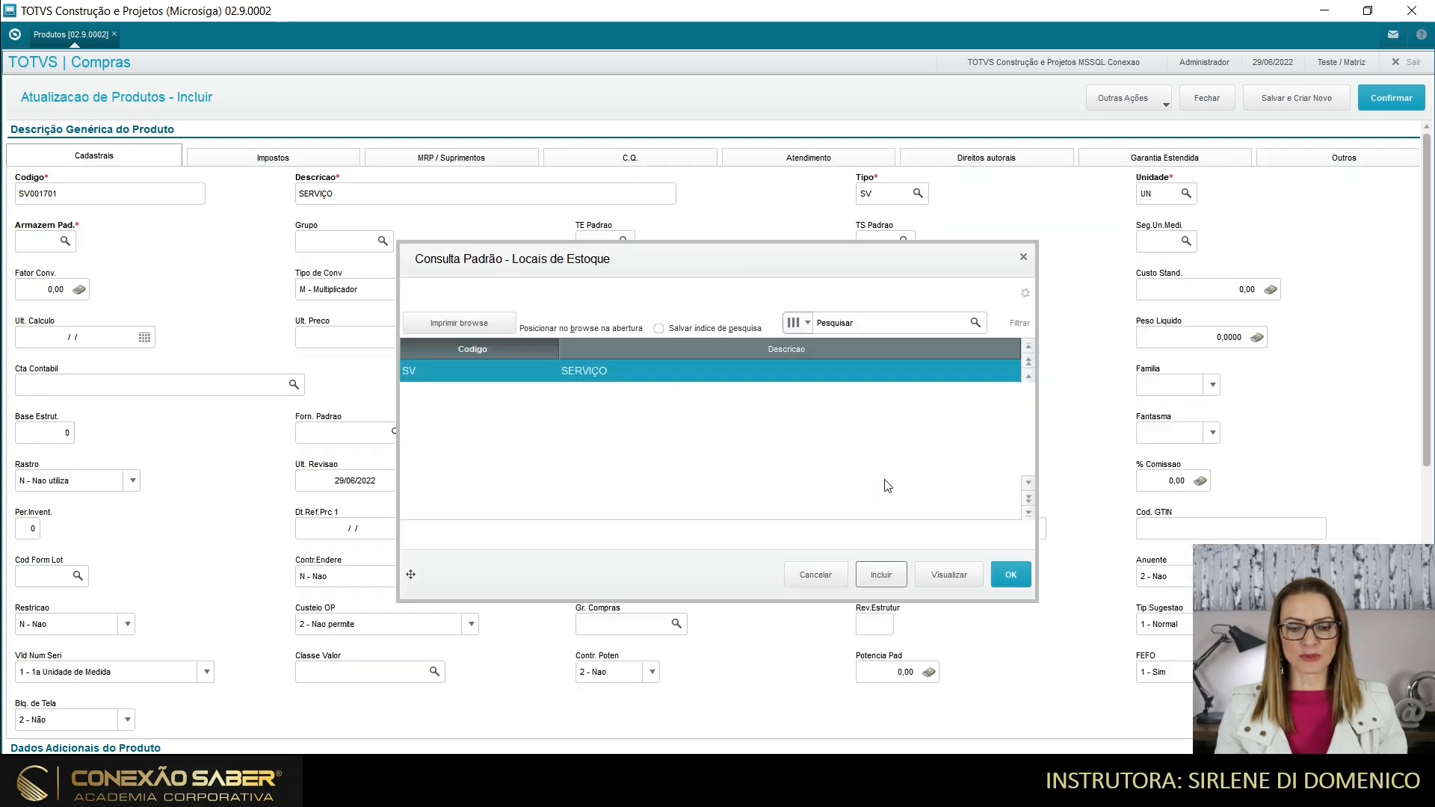
click(1013, 573)
text(SV)
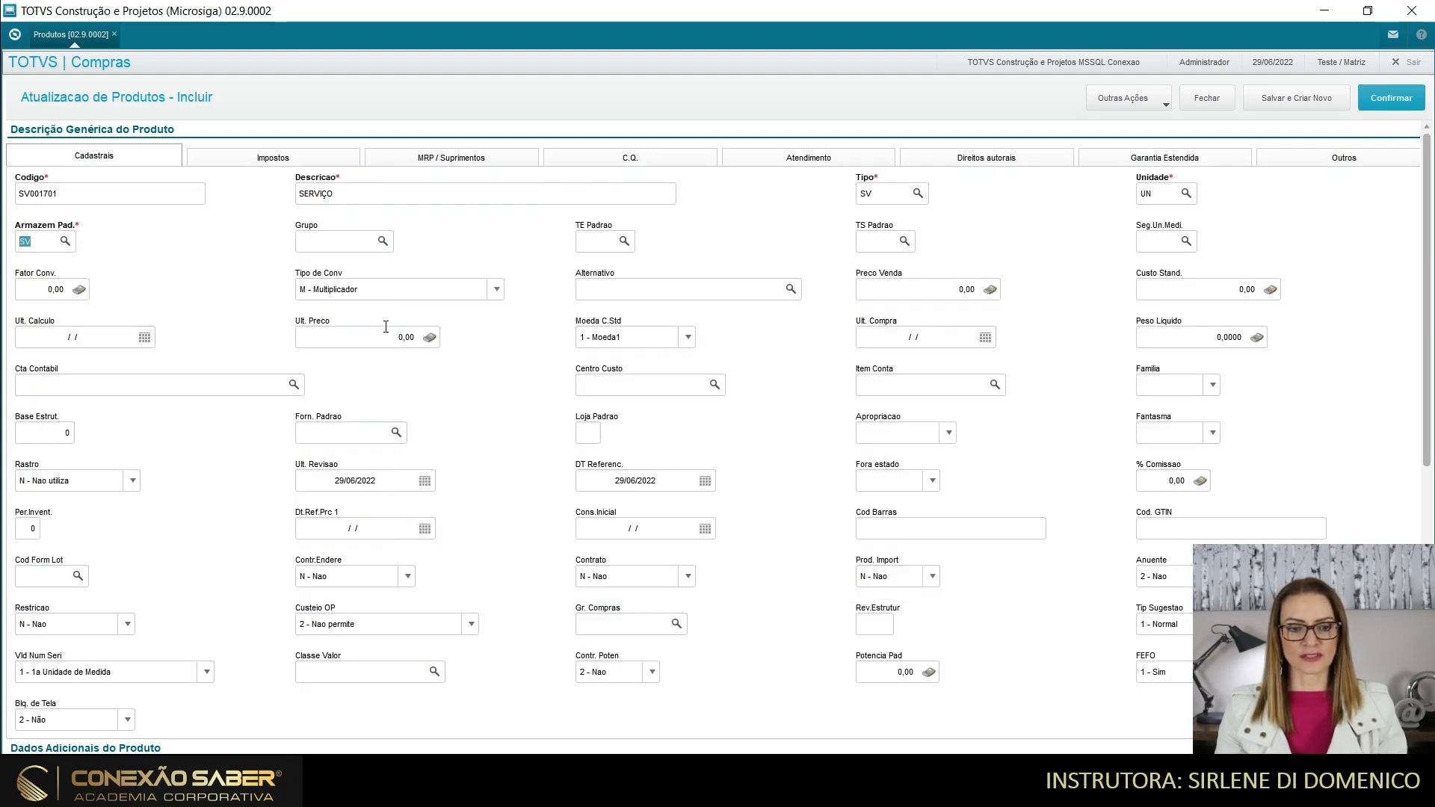
key(Tab)
Create a product group with code SV and description SERVIÇO, and assign it to the product
click(382, 242)
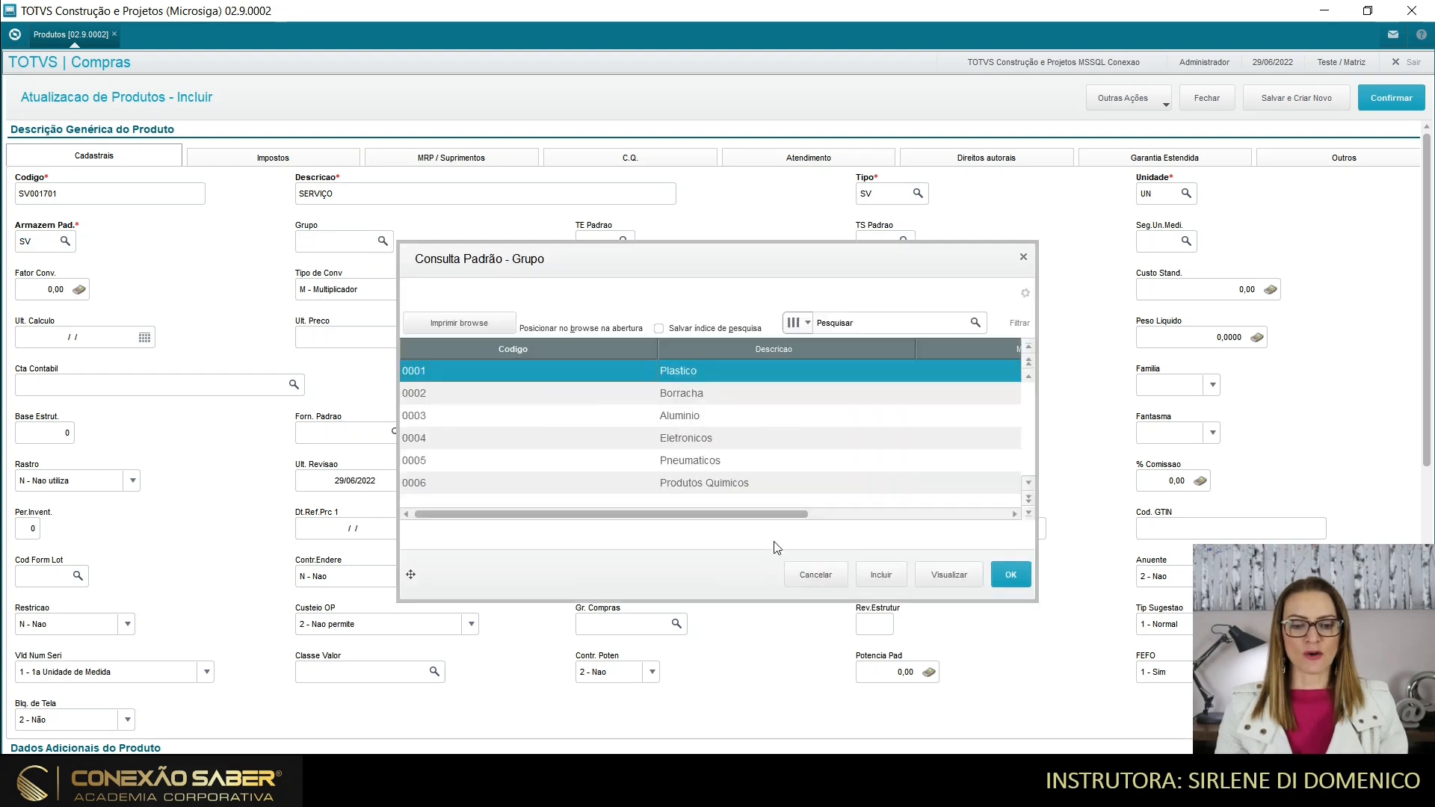
click(881, 576)
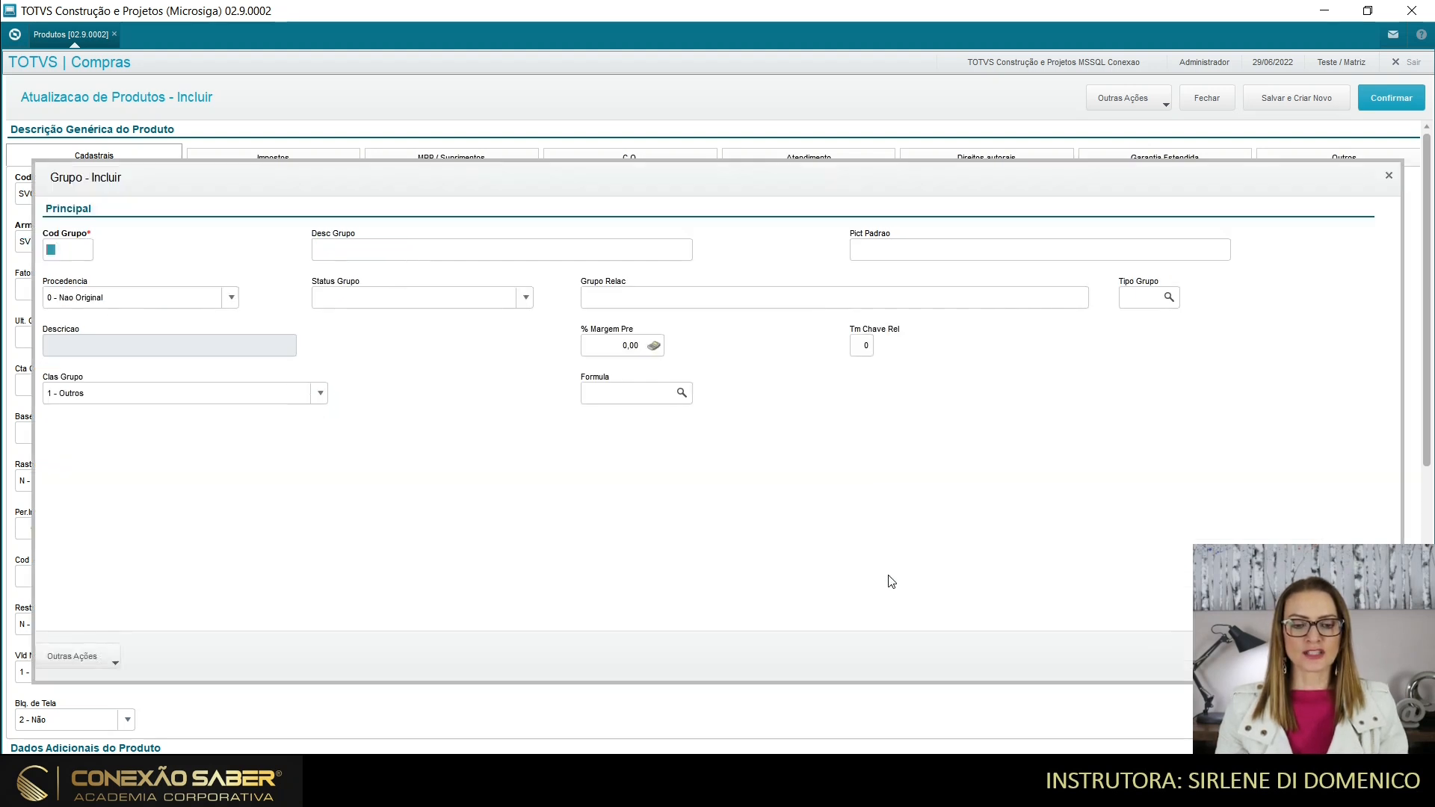
text(SV)
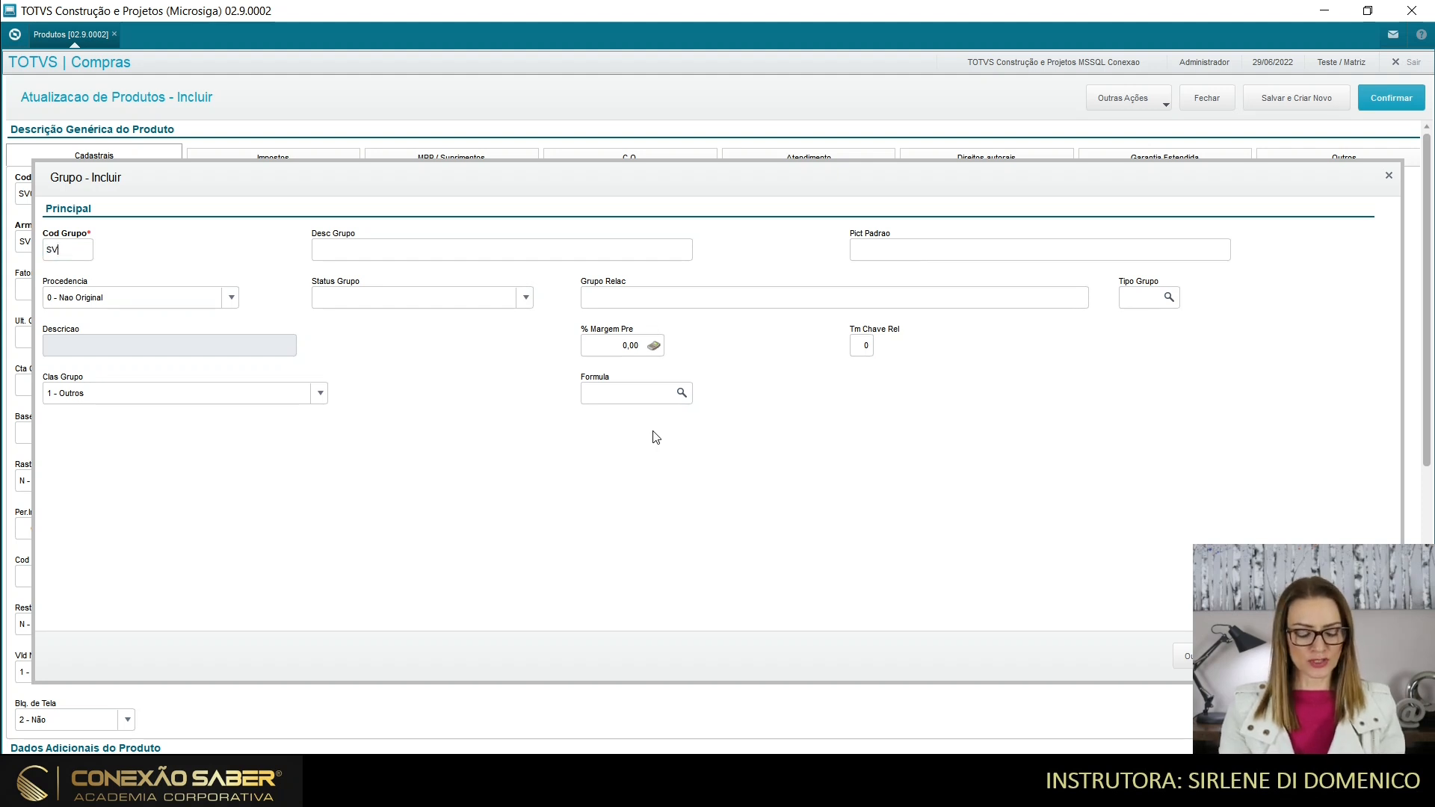
key(Tab)
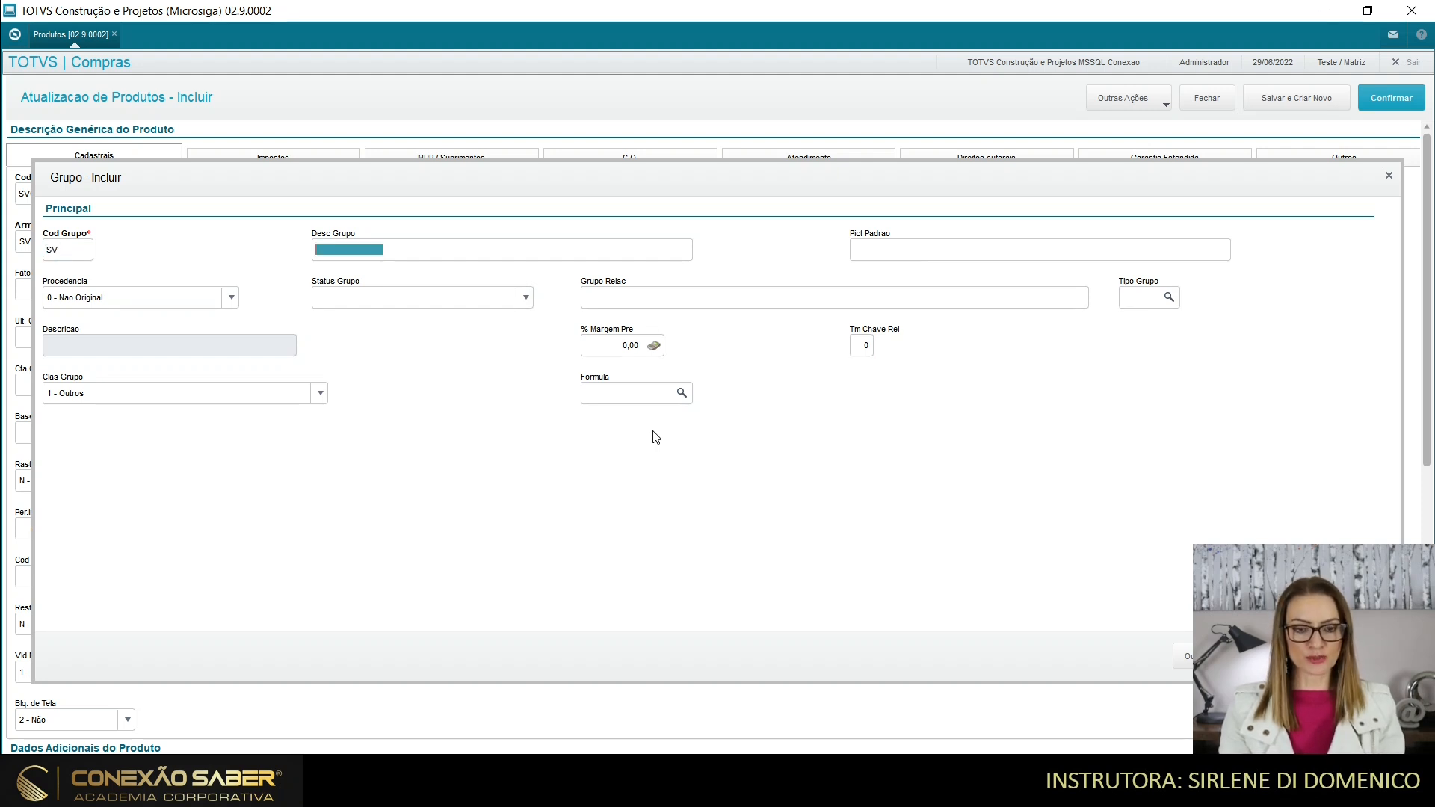
text(SERVIC)
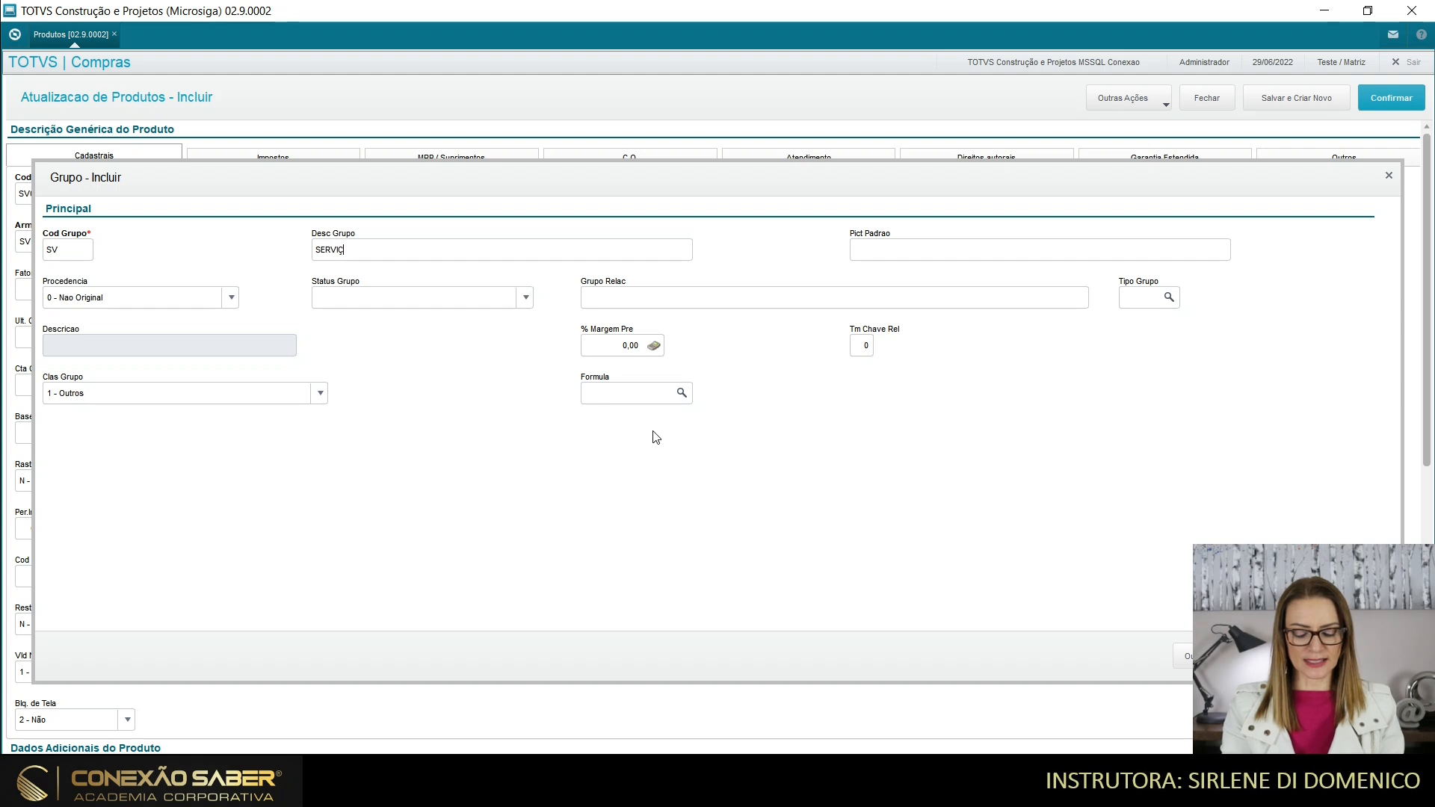
click(1363, 656)
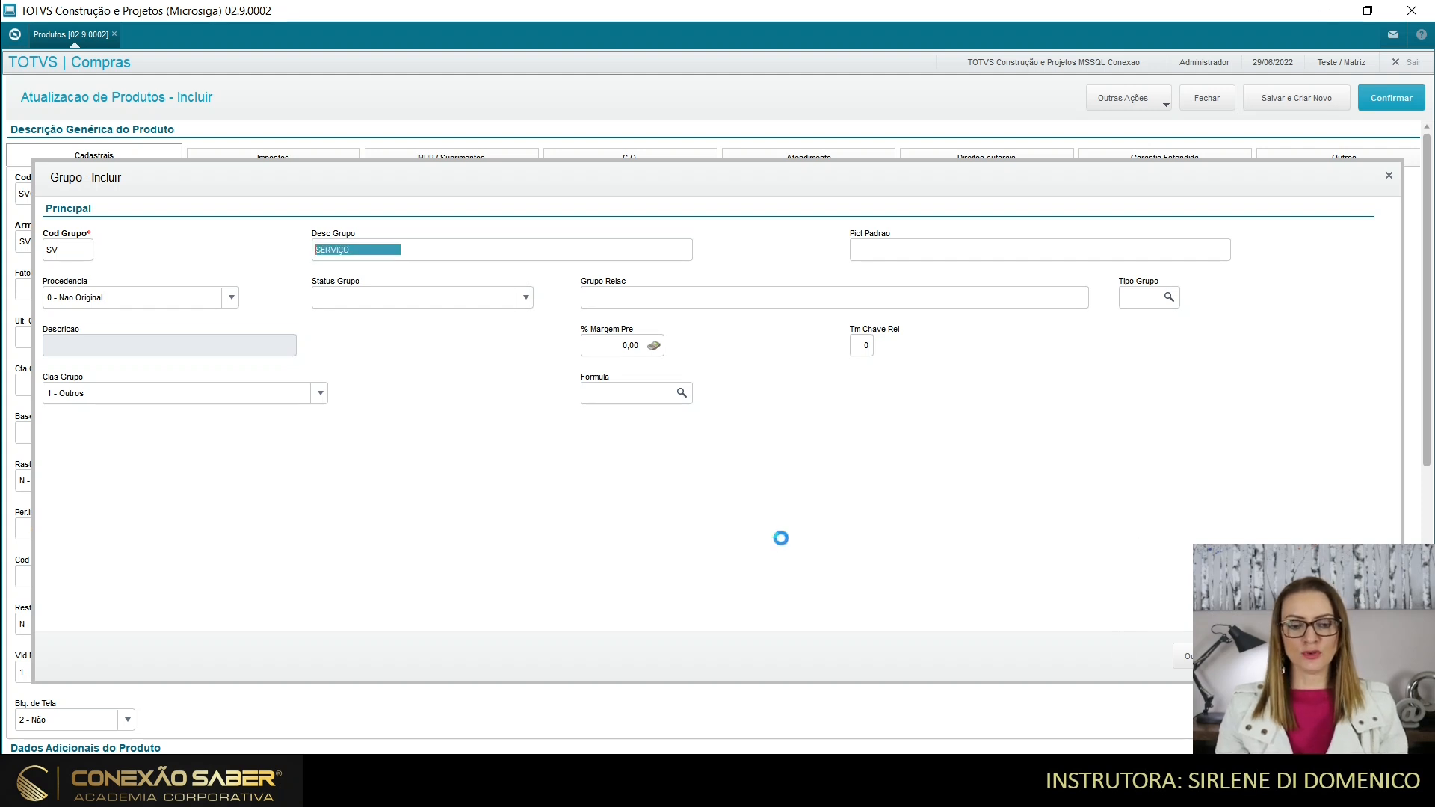
click(871, 473)
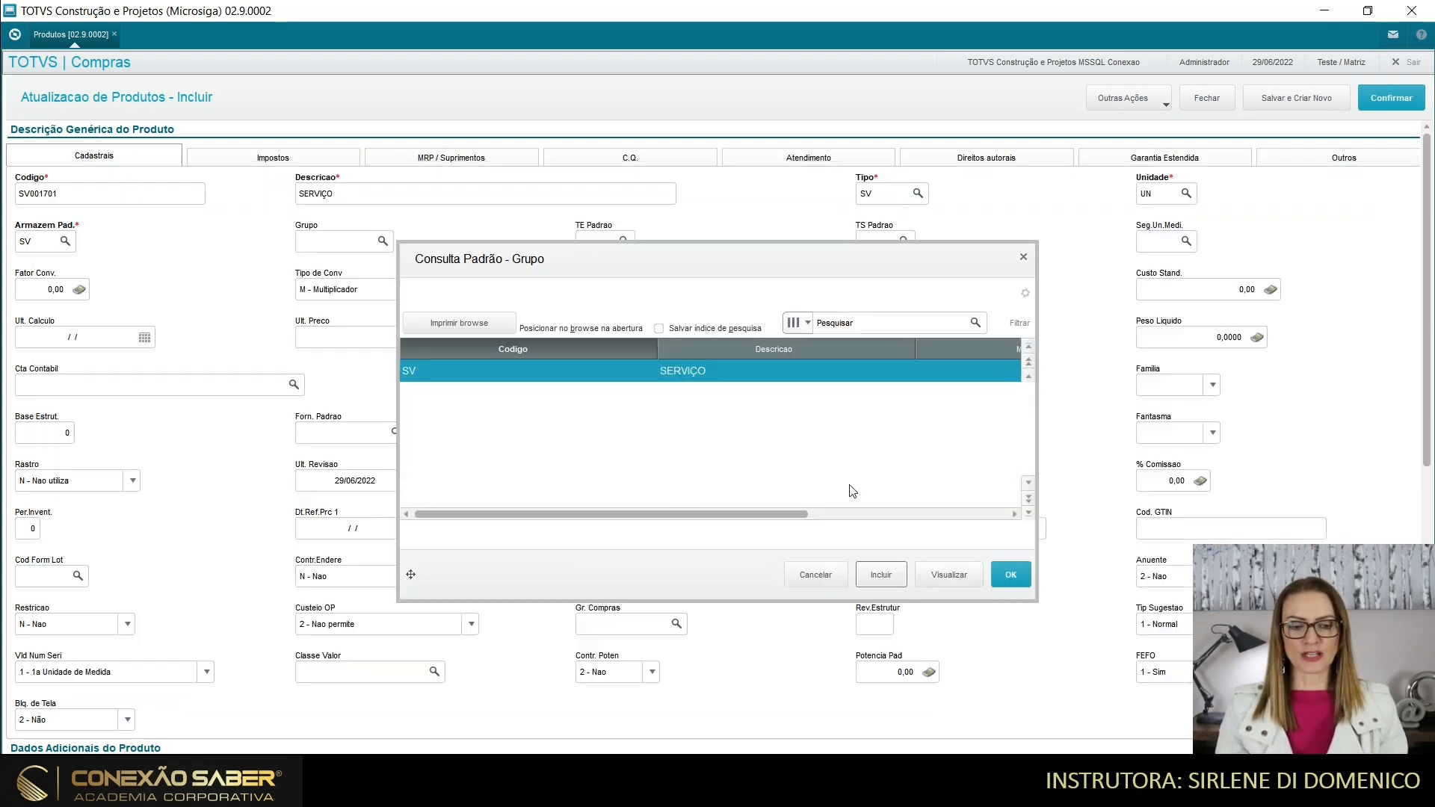
click(1010, 575)
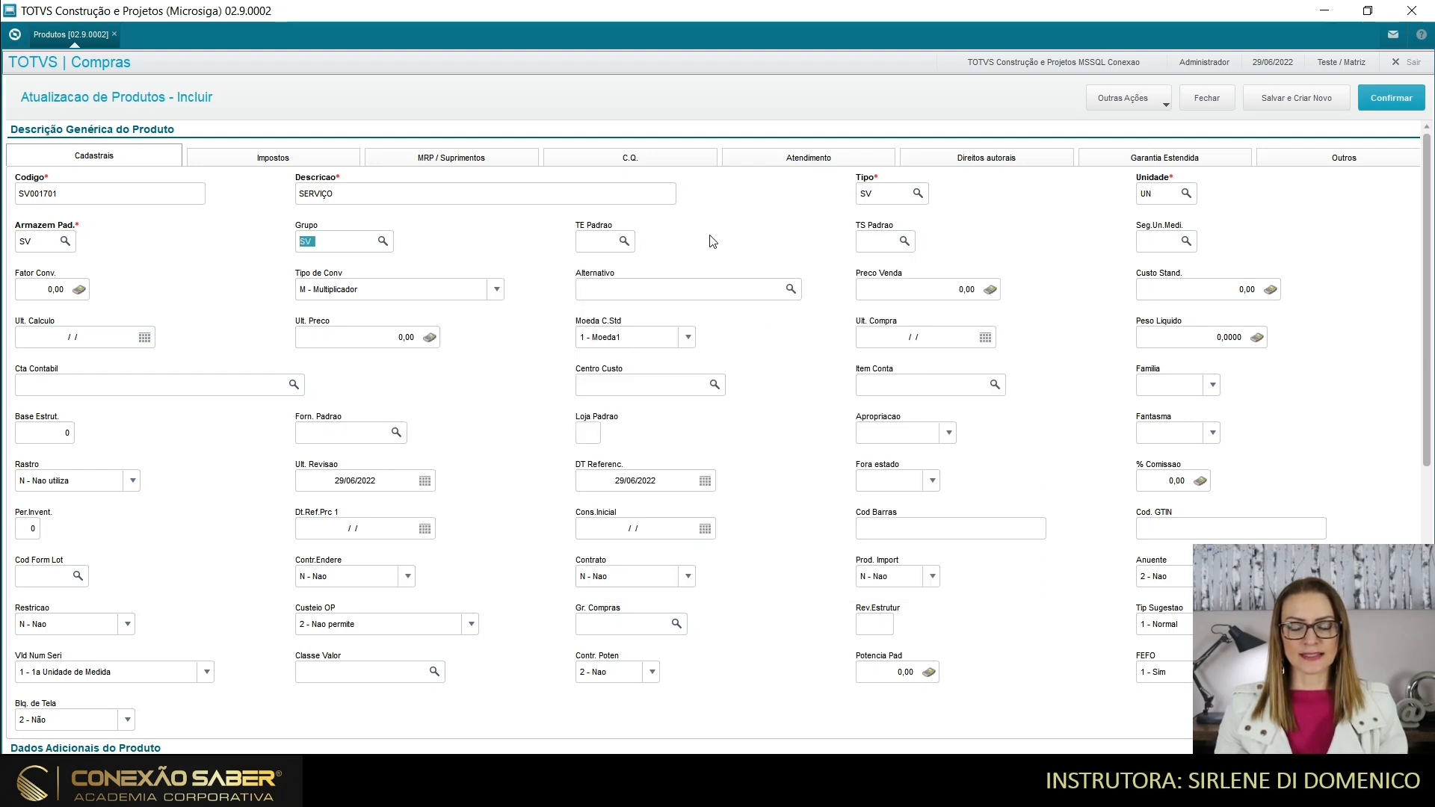
In the product's tax data, set Pos.IPI/NCM to 0000.00.00 (MATERIAL OU OPERACAO NAO CLASSIFICADOS) and Origem to 0
click(272, 157)
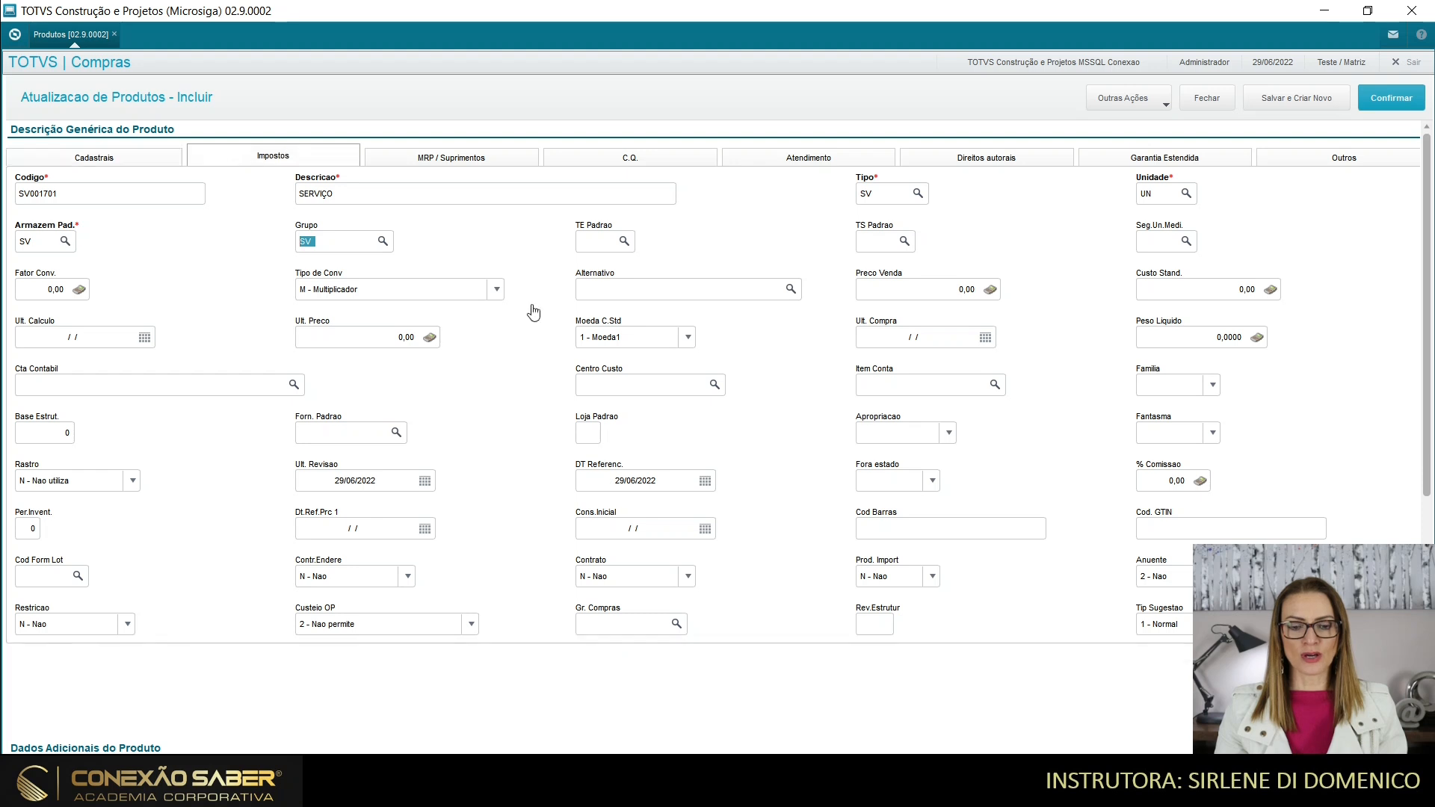
click(960, 197)
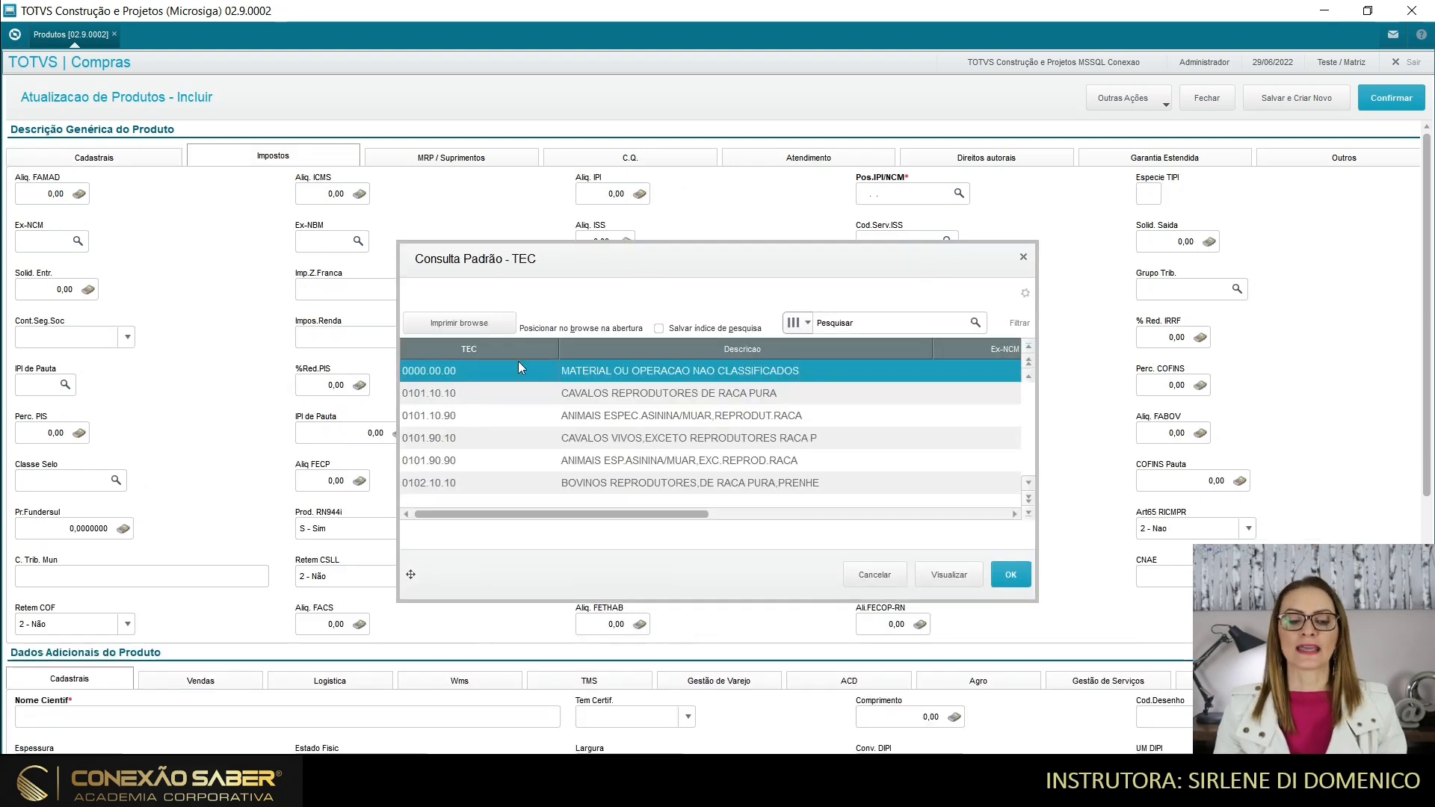
click(1010, 574)
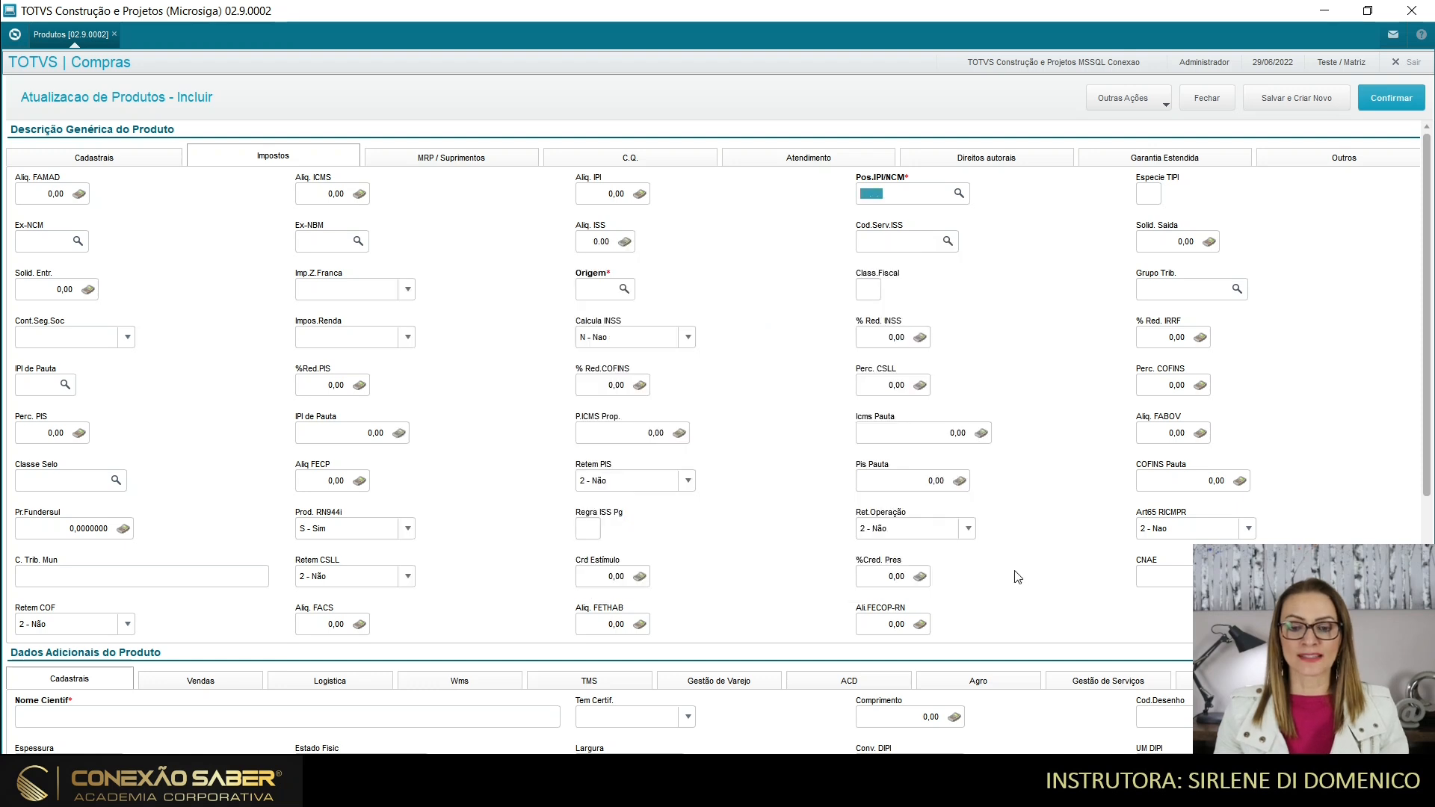
click(598, 288)
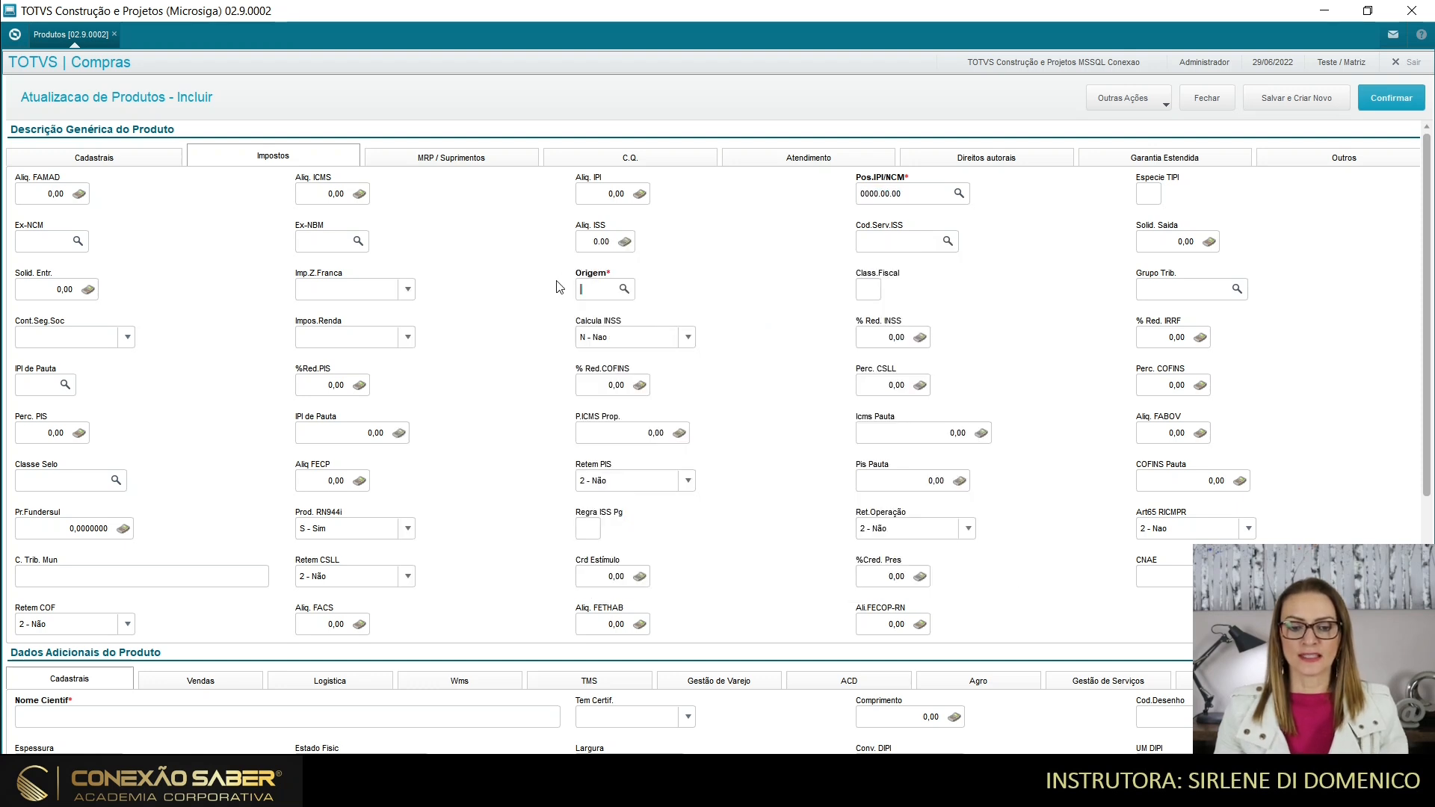
text(0)
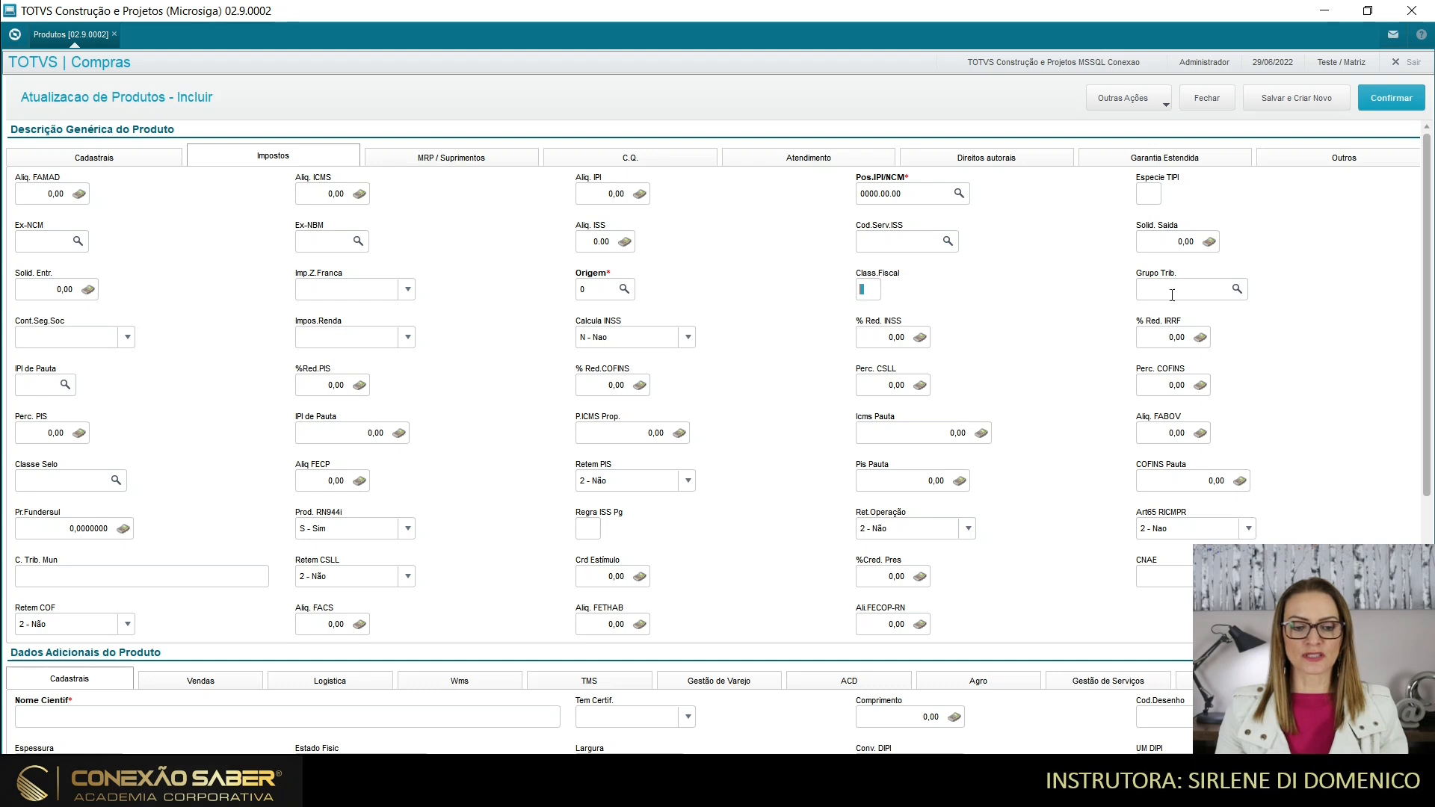
Save the new SERVIÇO product record and return to the product list
click(1390, 98)
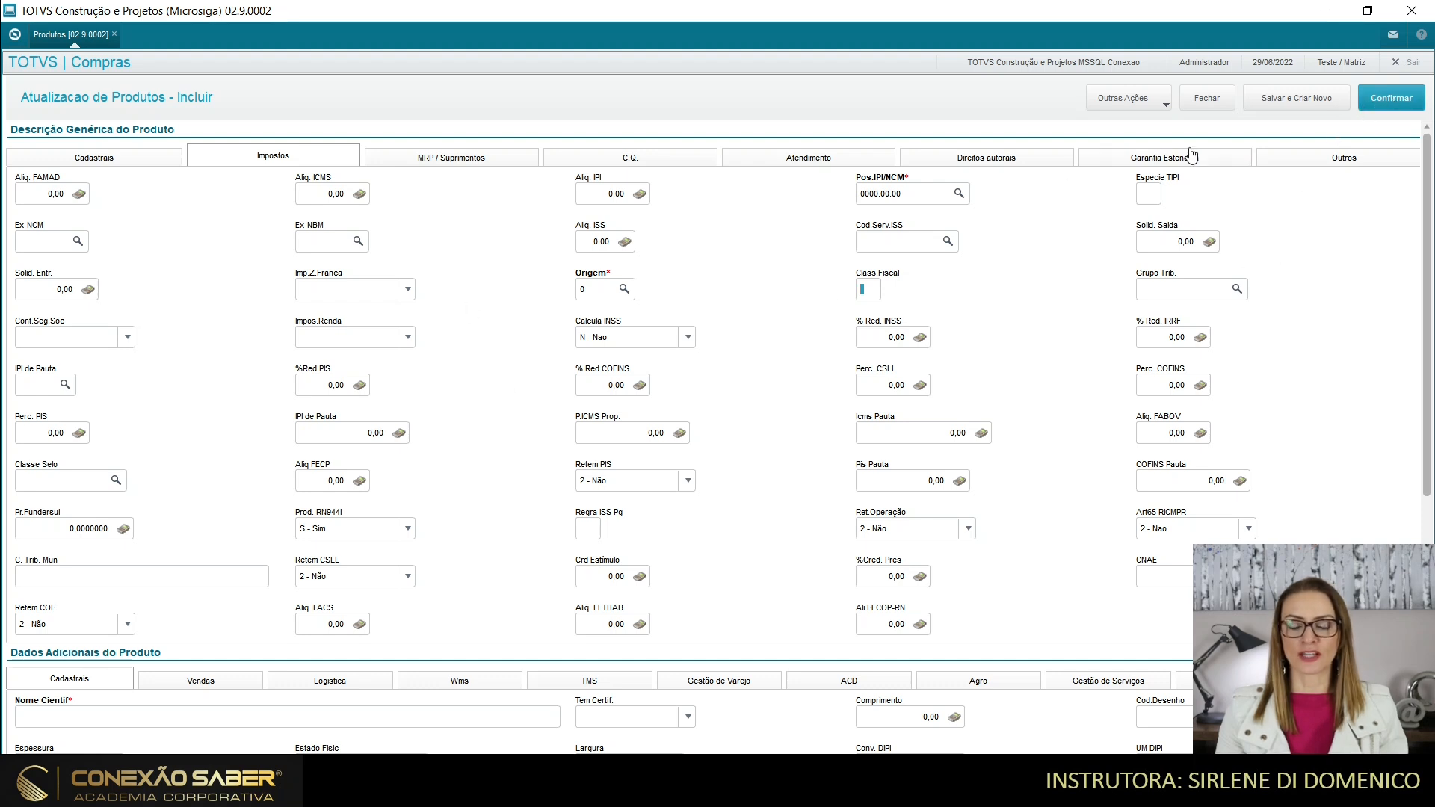
click(873, 478)
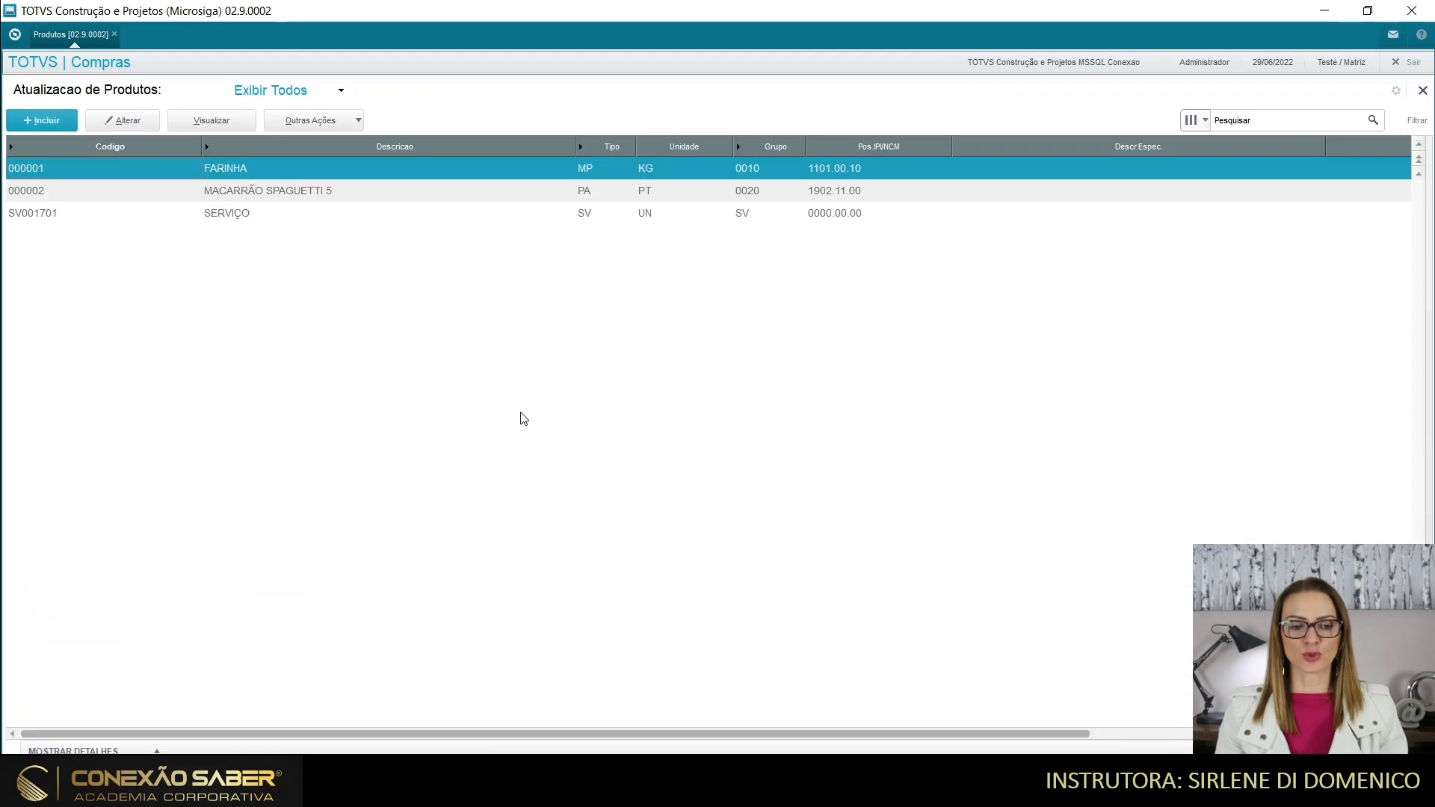
Review the FARINHA, MACARRÃO SPAGUETTI 5 and SERVIÇO entries in the product list, comparing their type, unit, group and NCM
click(546, 196)
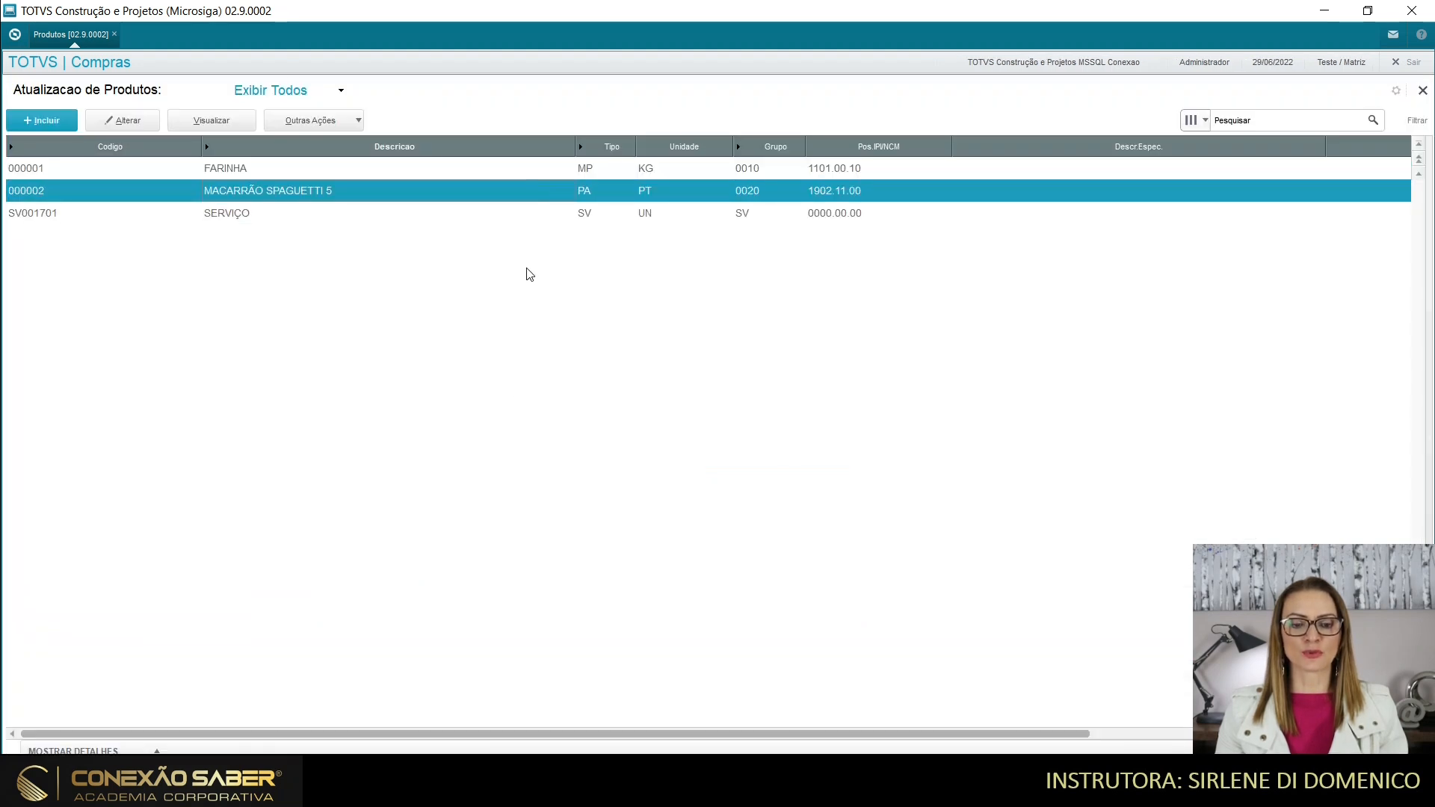
click(523, 217)
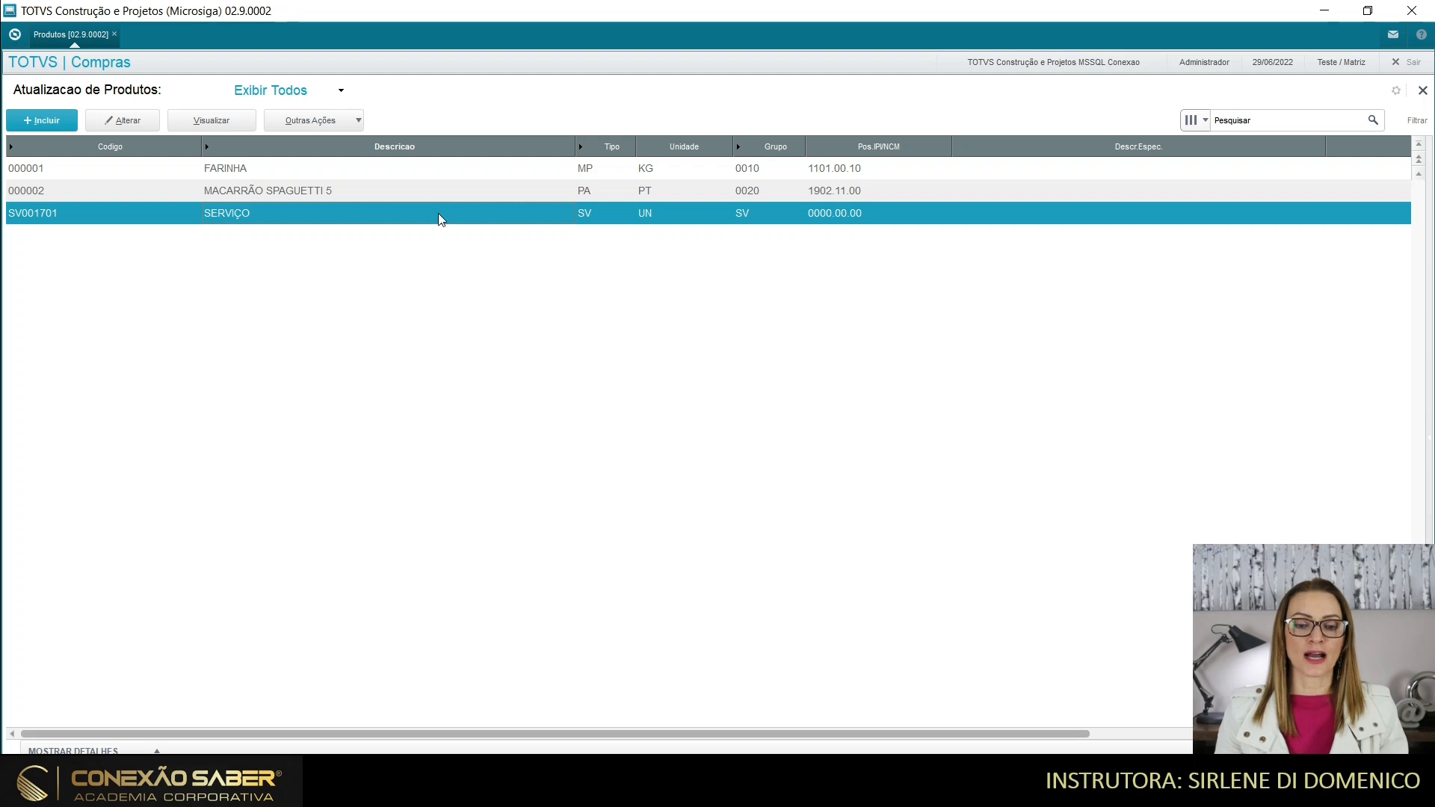
click(391, 167)
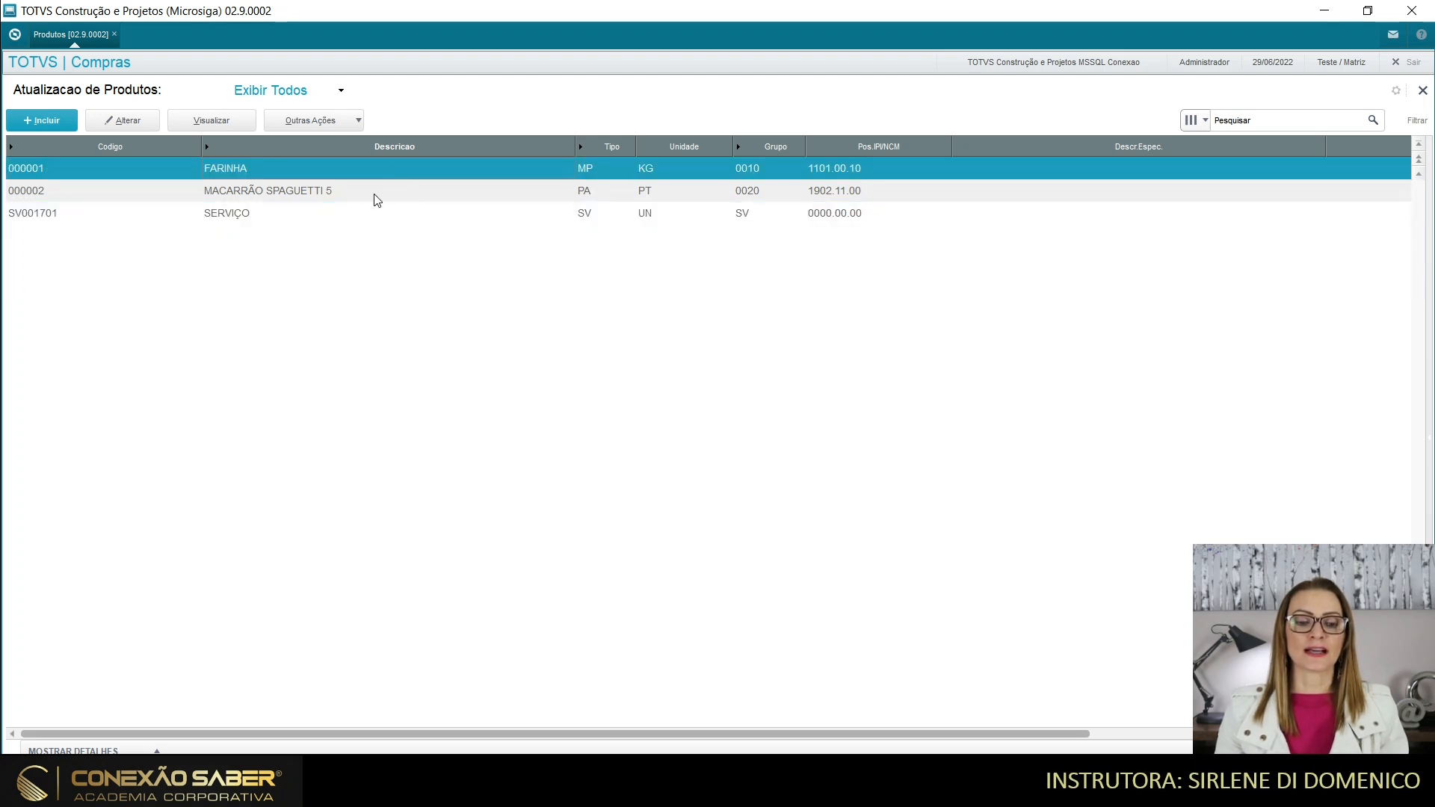
click(449, 198)
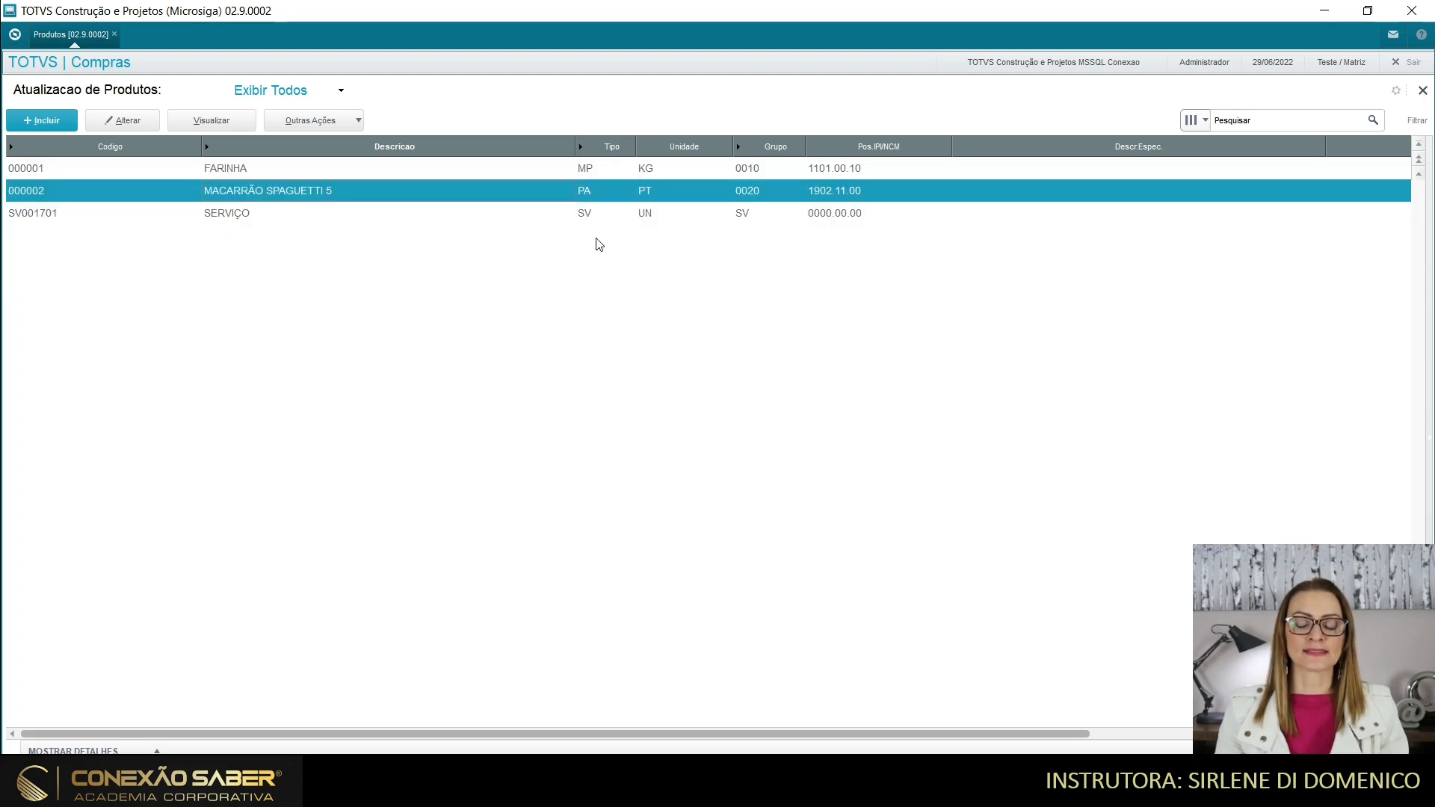
click(540, 217)
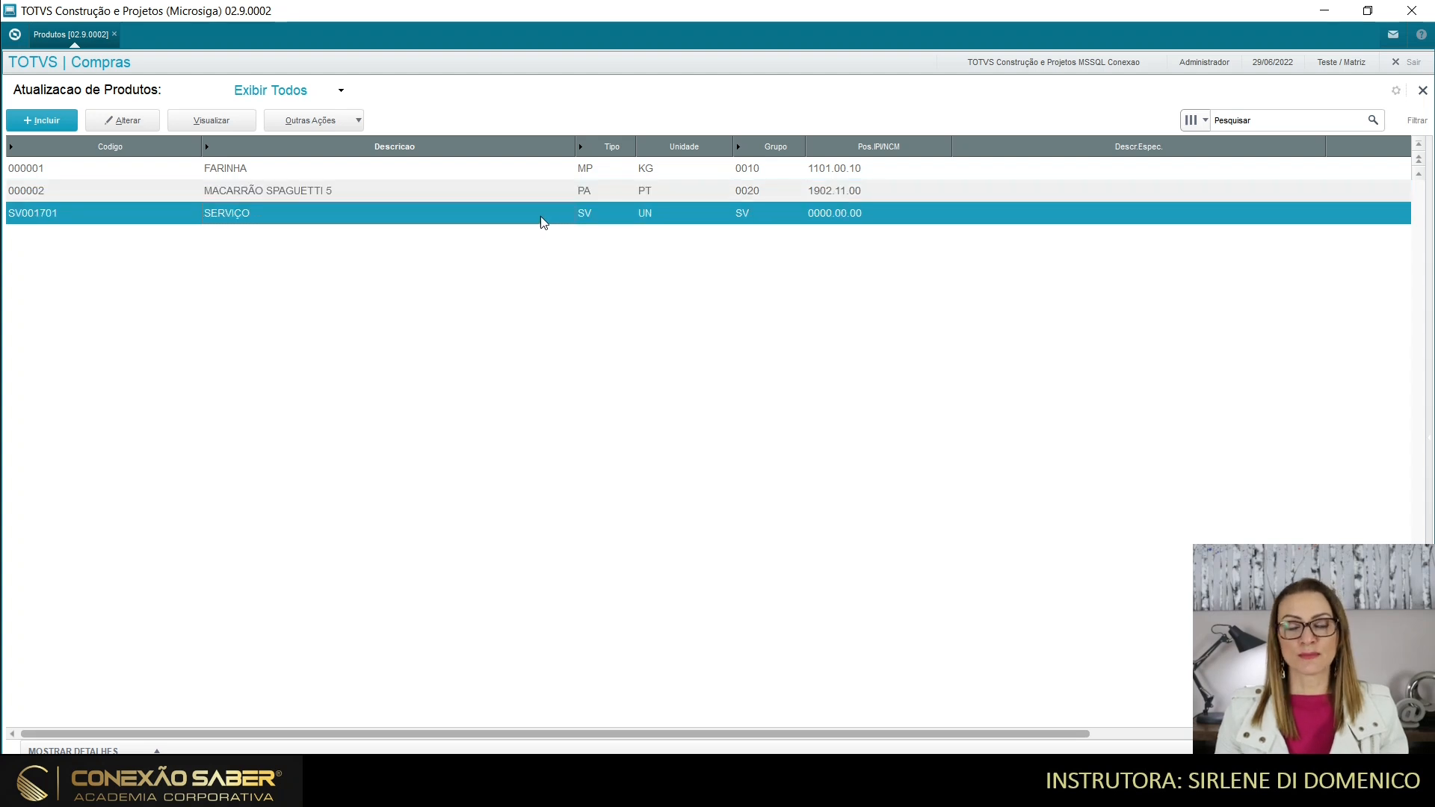